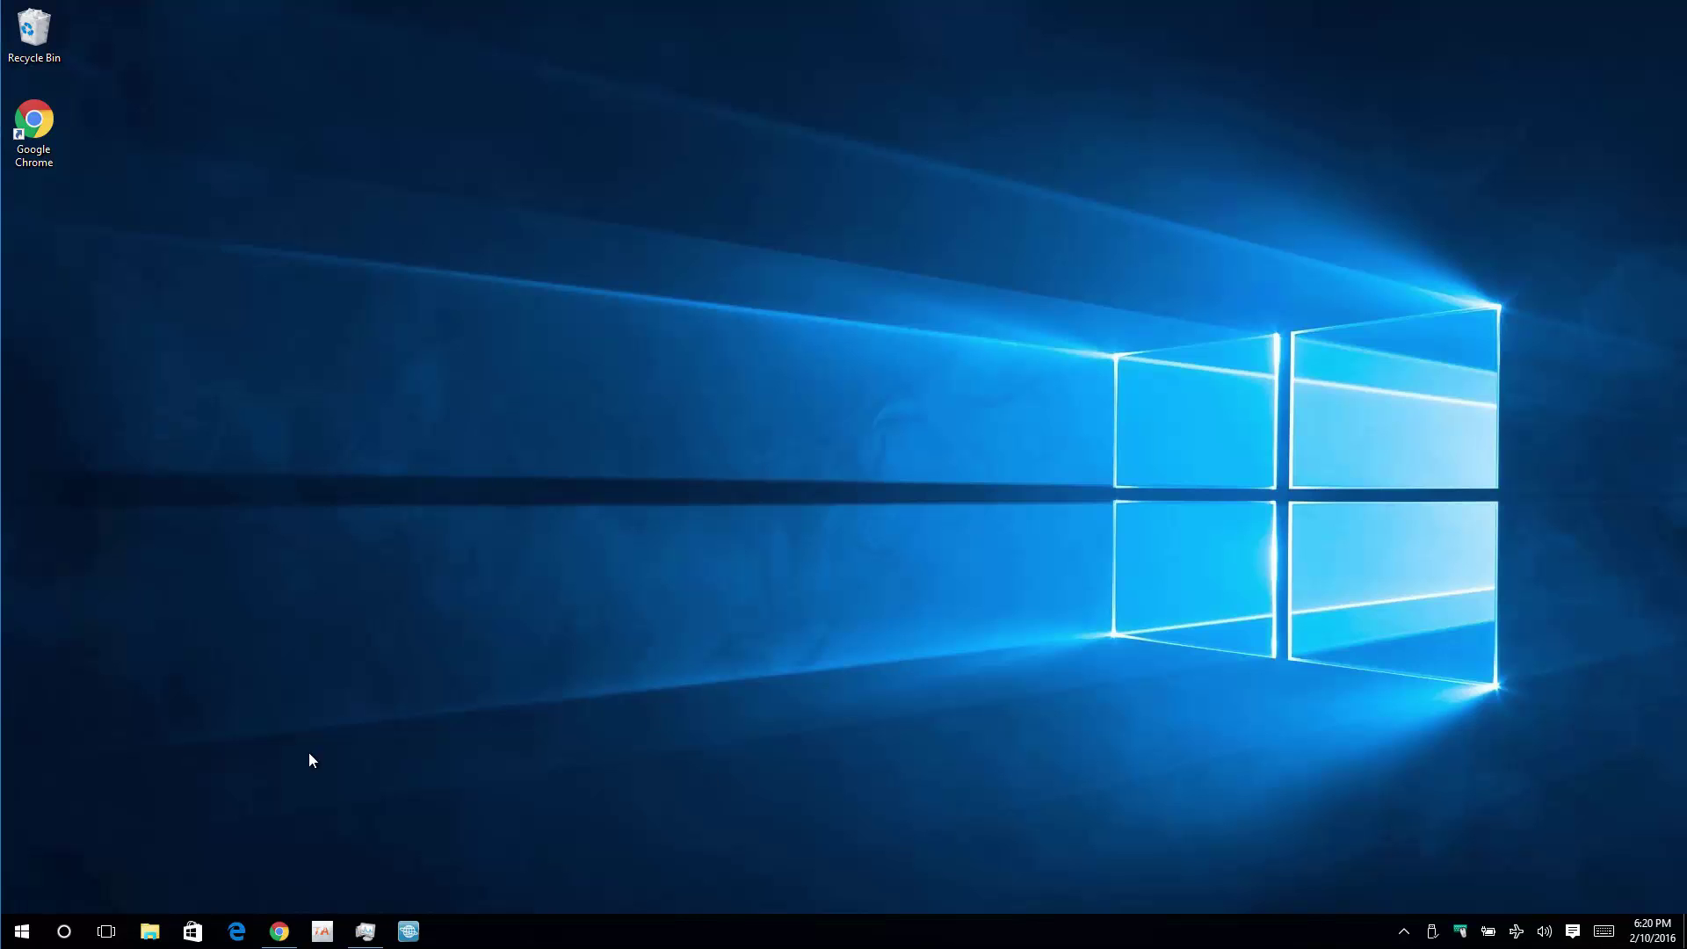
Step: Open Windows Disk Management from the Win+X list and bring up Disk 1's disk-level actions
right_click(26, 929)
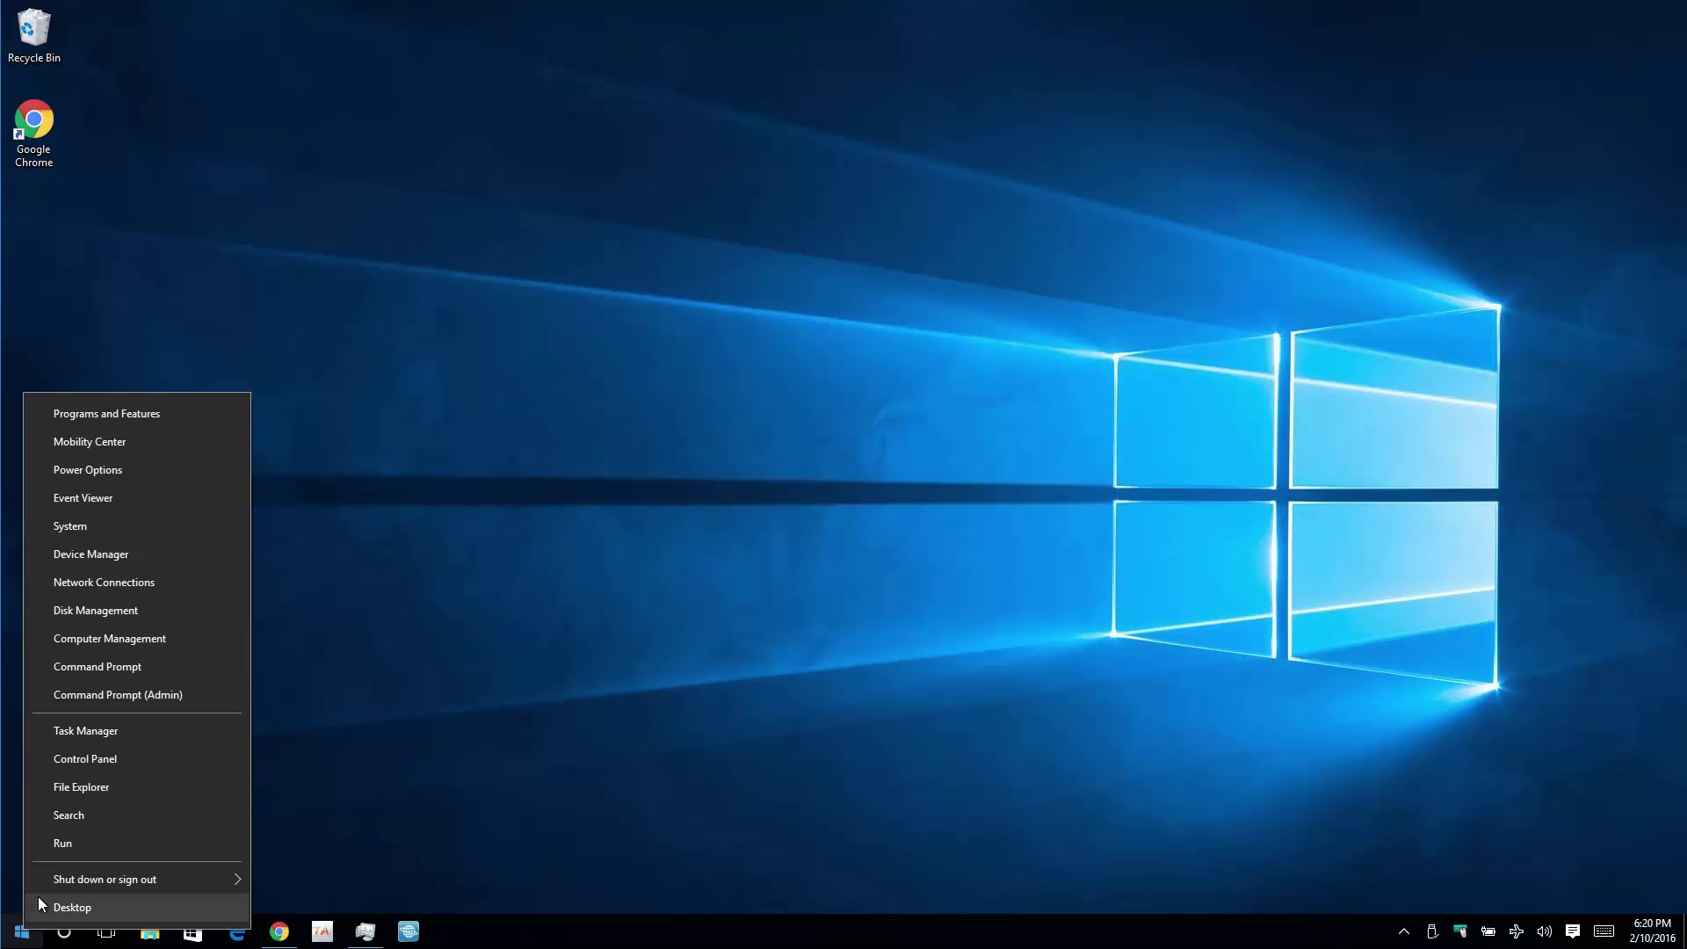
left_click(144, 617)
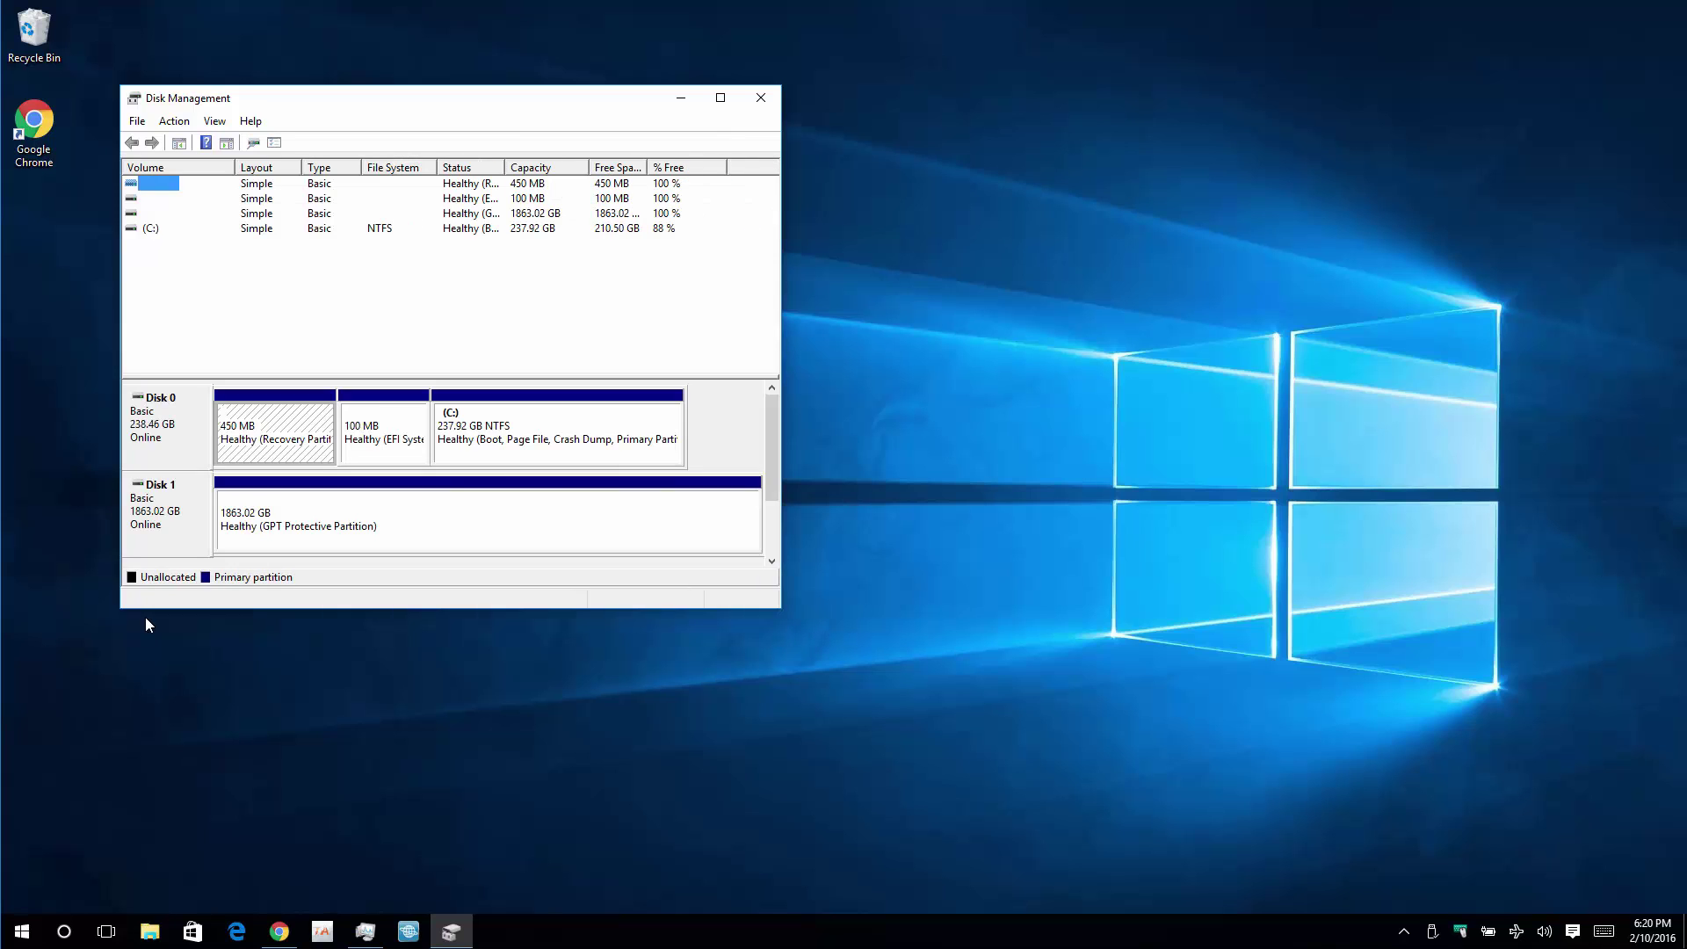
right_click(316, 525)
left_click(309, 522)
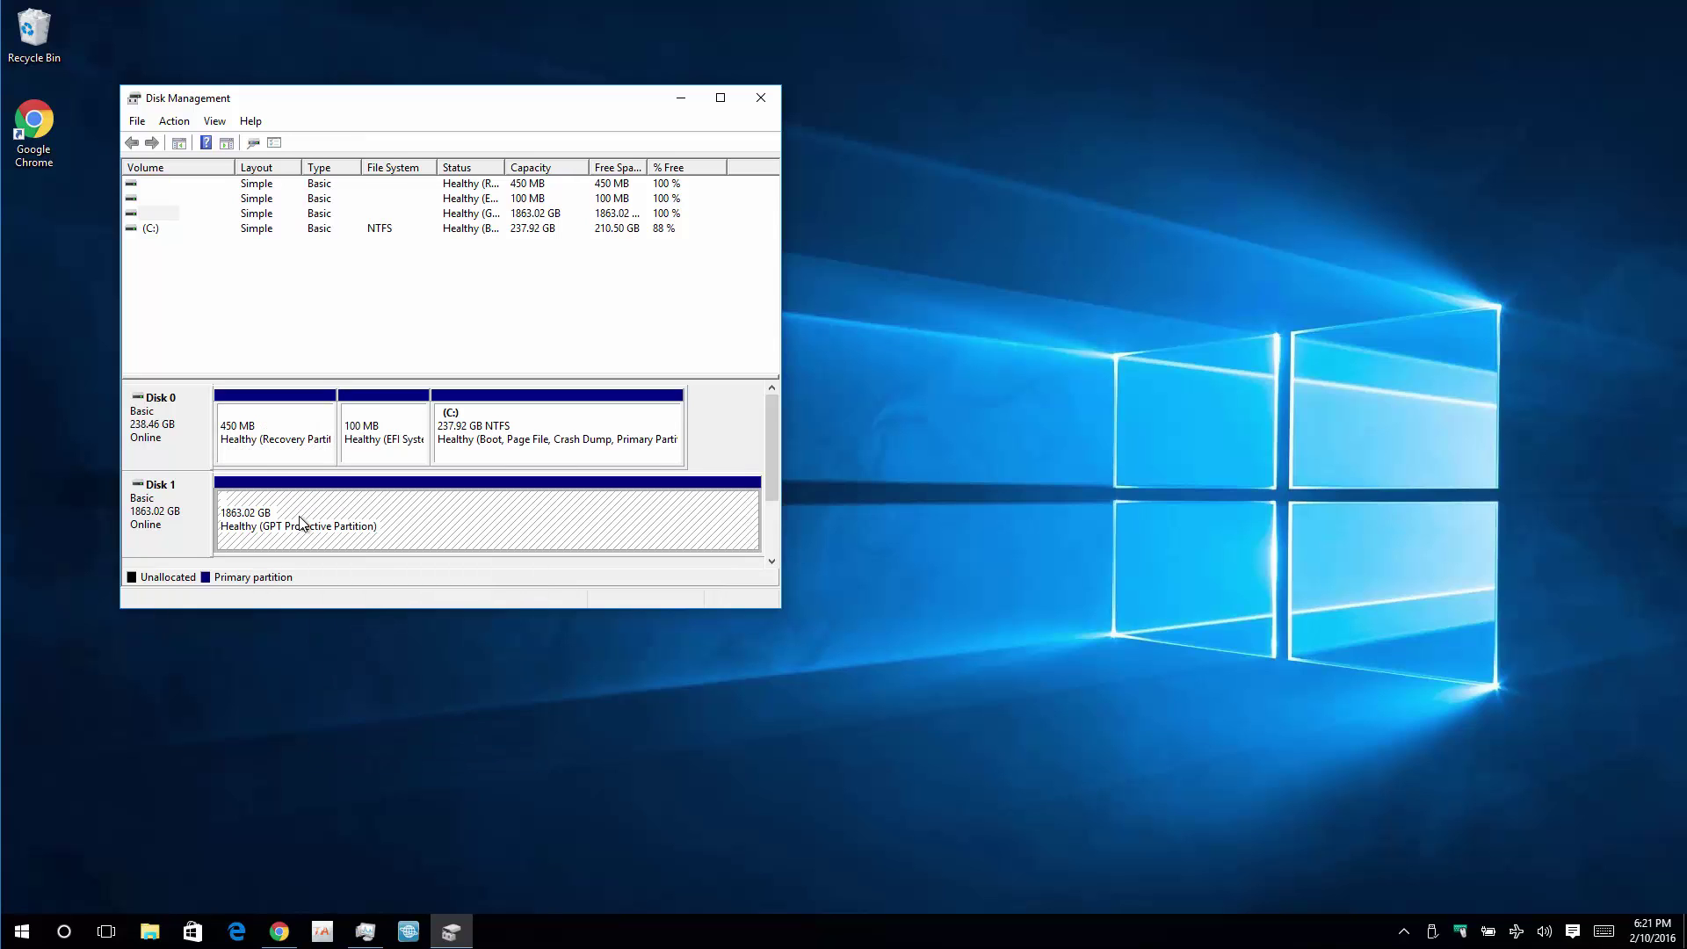
right_click(306, 518)
left_click(177, 524)
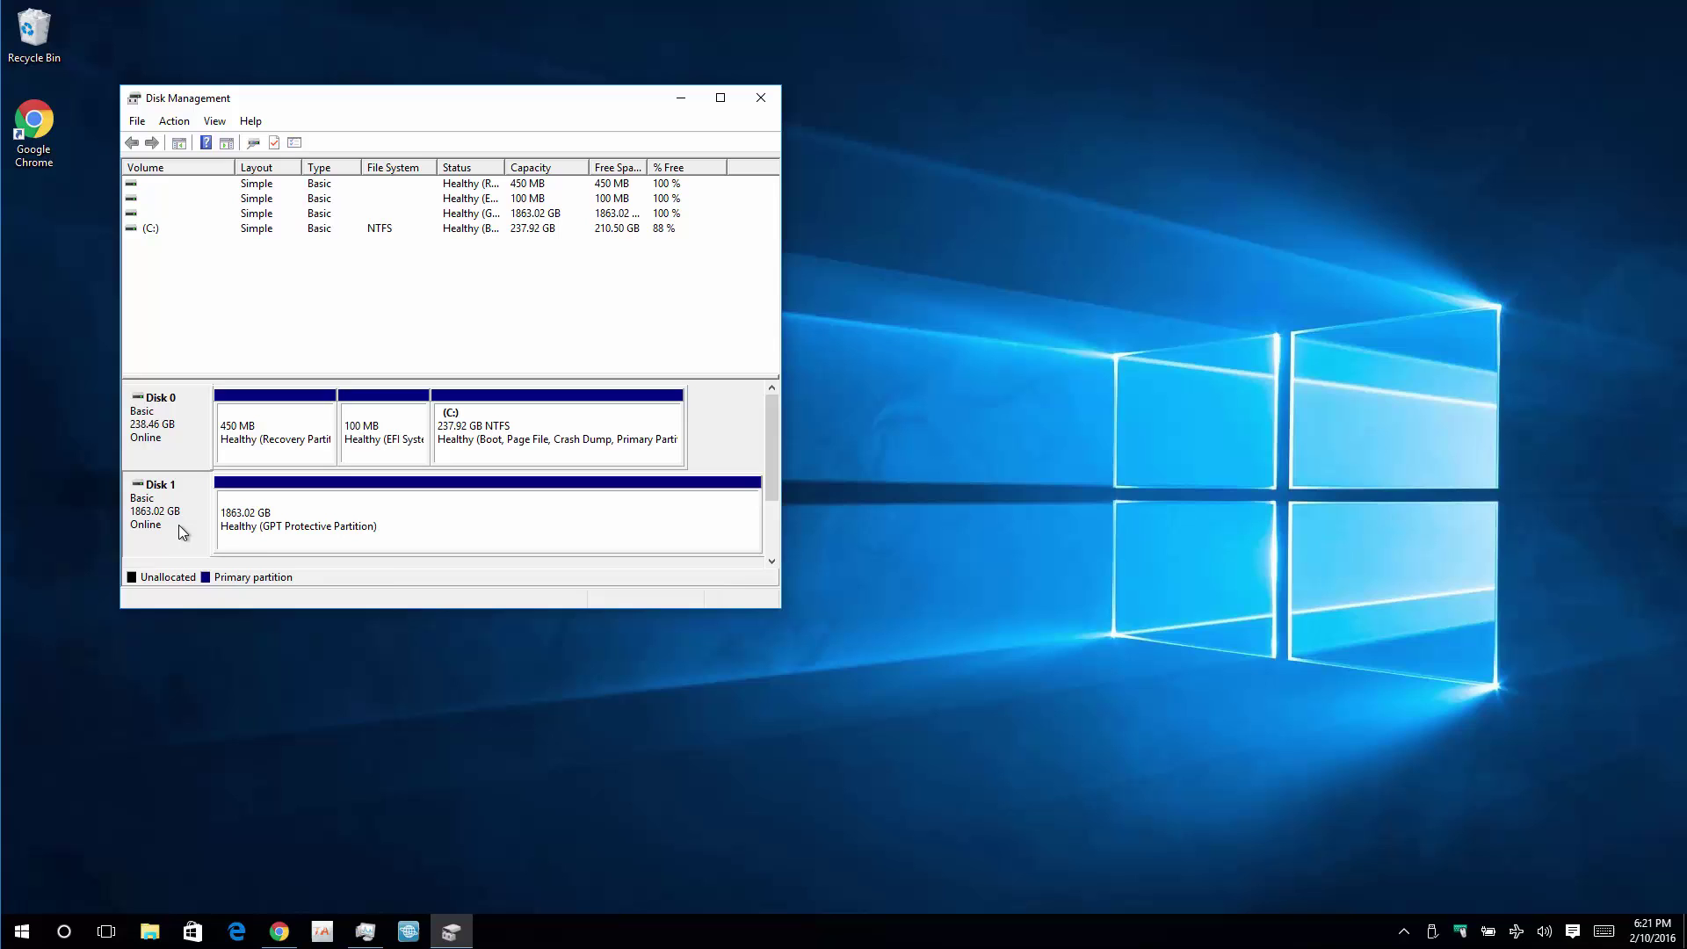
right_click(178, 524)
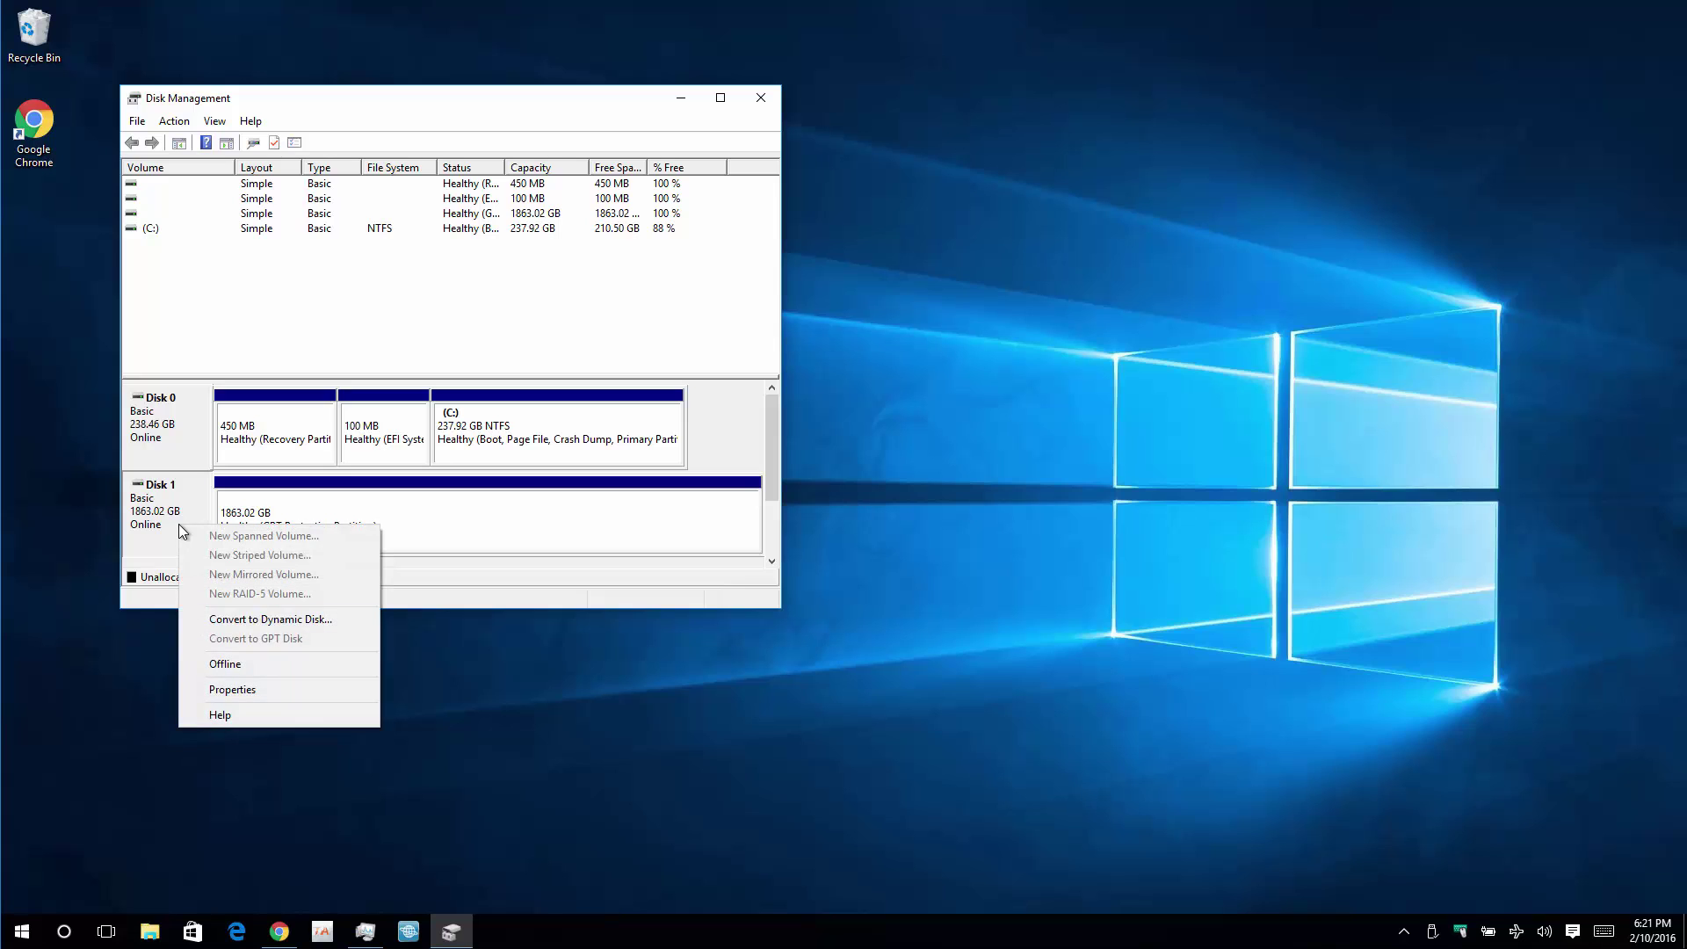
Step: Try converting Disk 1 to a dynamic disk, dismiss the not-supported errors, and close Disk Management
left_click(344, 618)
left_click(460, 425)
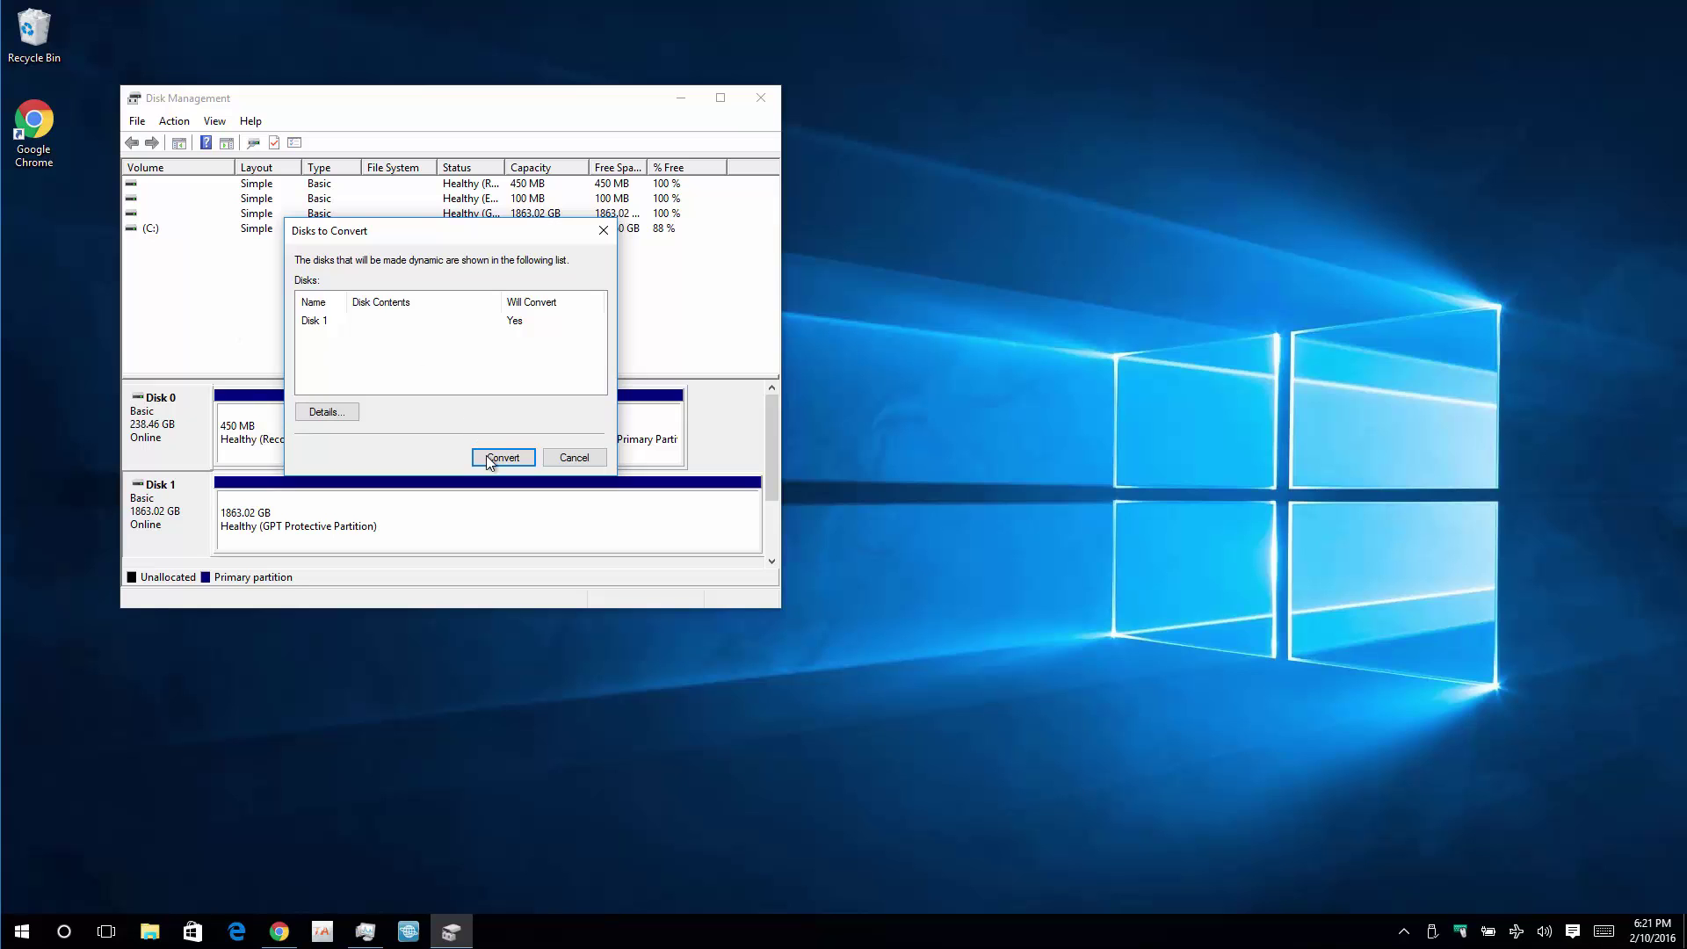
left_click(498, 459)
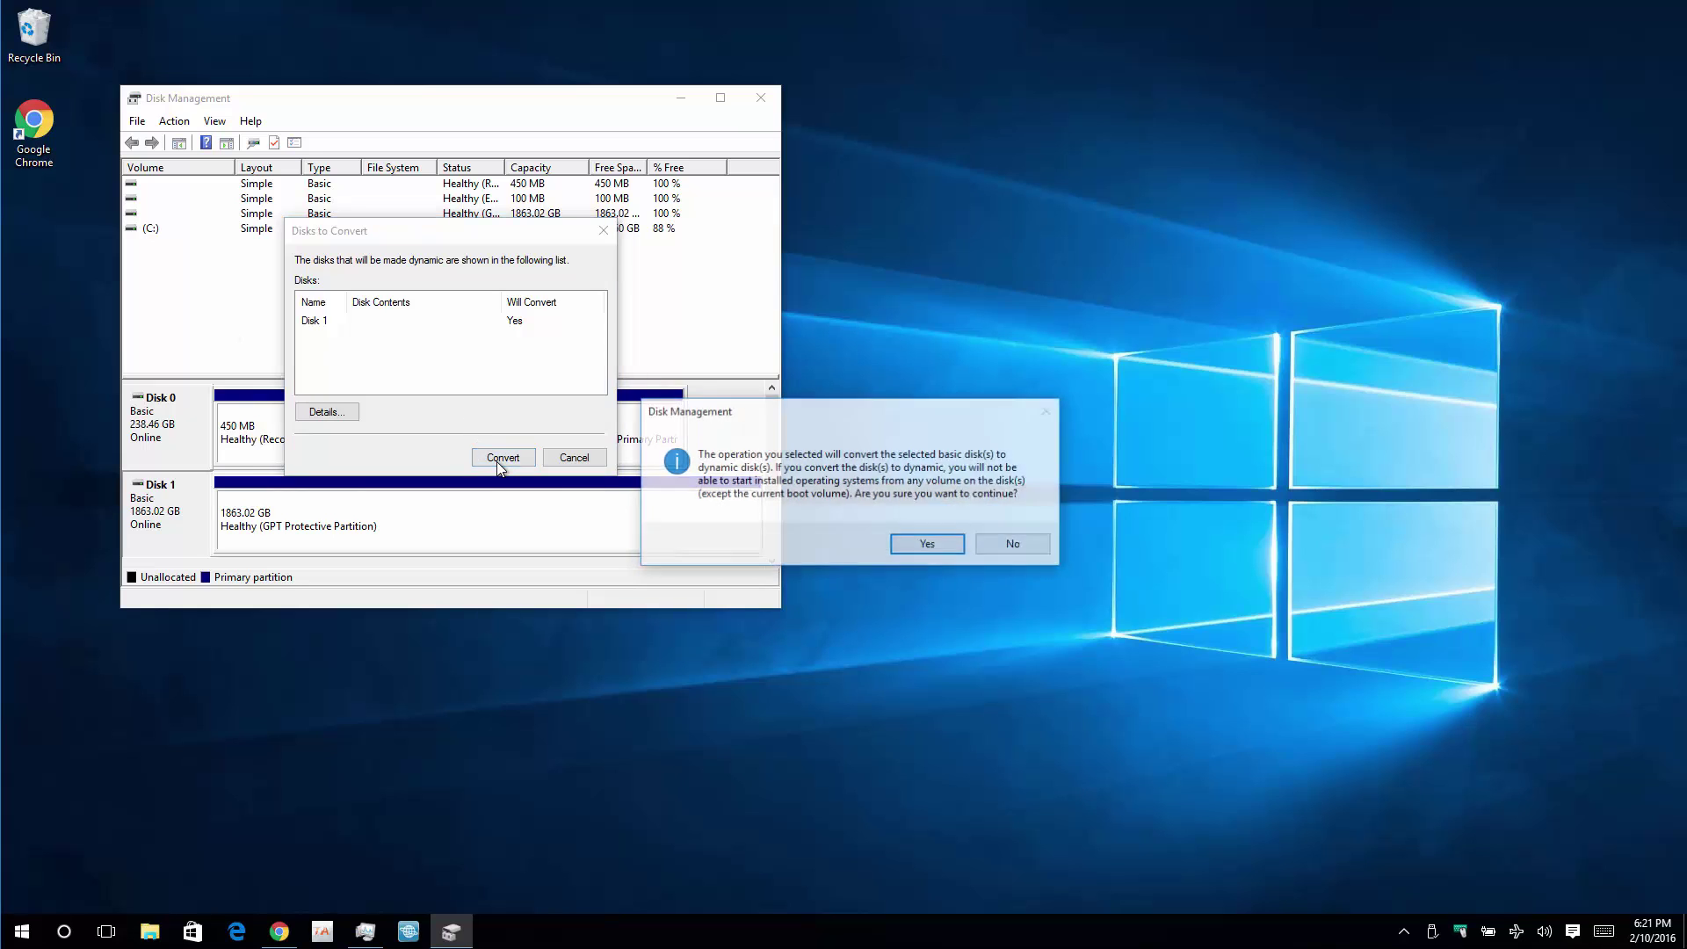
left_click(929, 546)
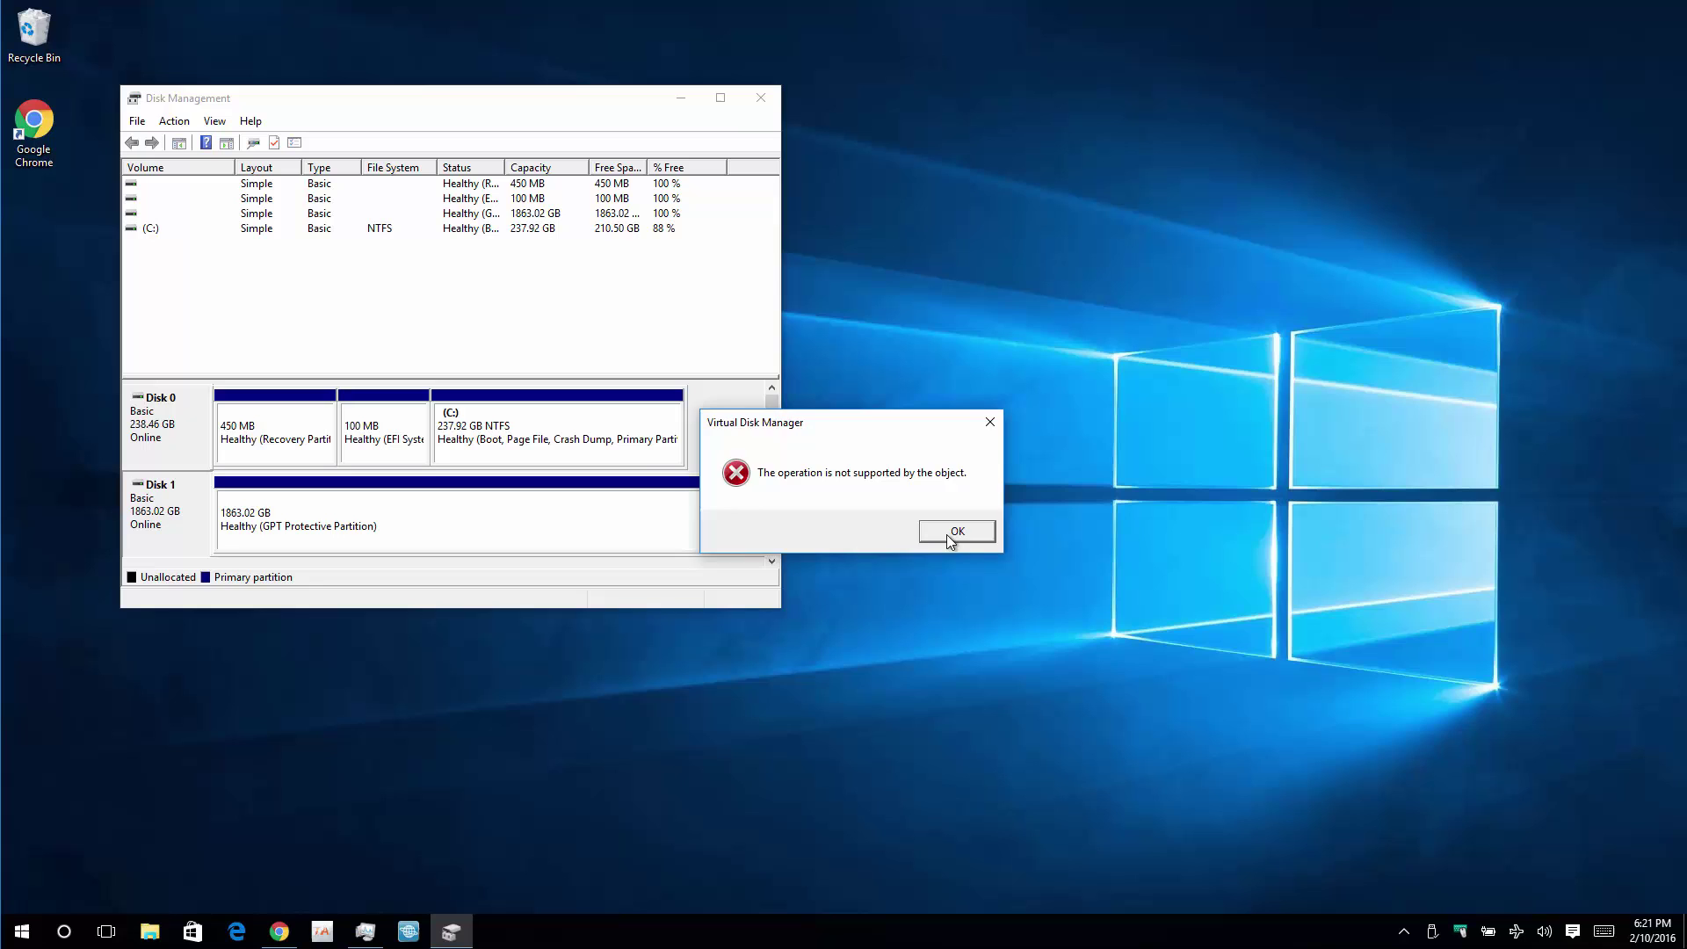
left_click(946, 534)
left_click(930, 535)
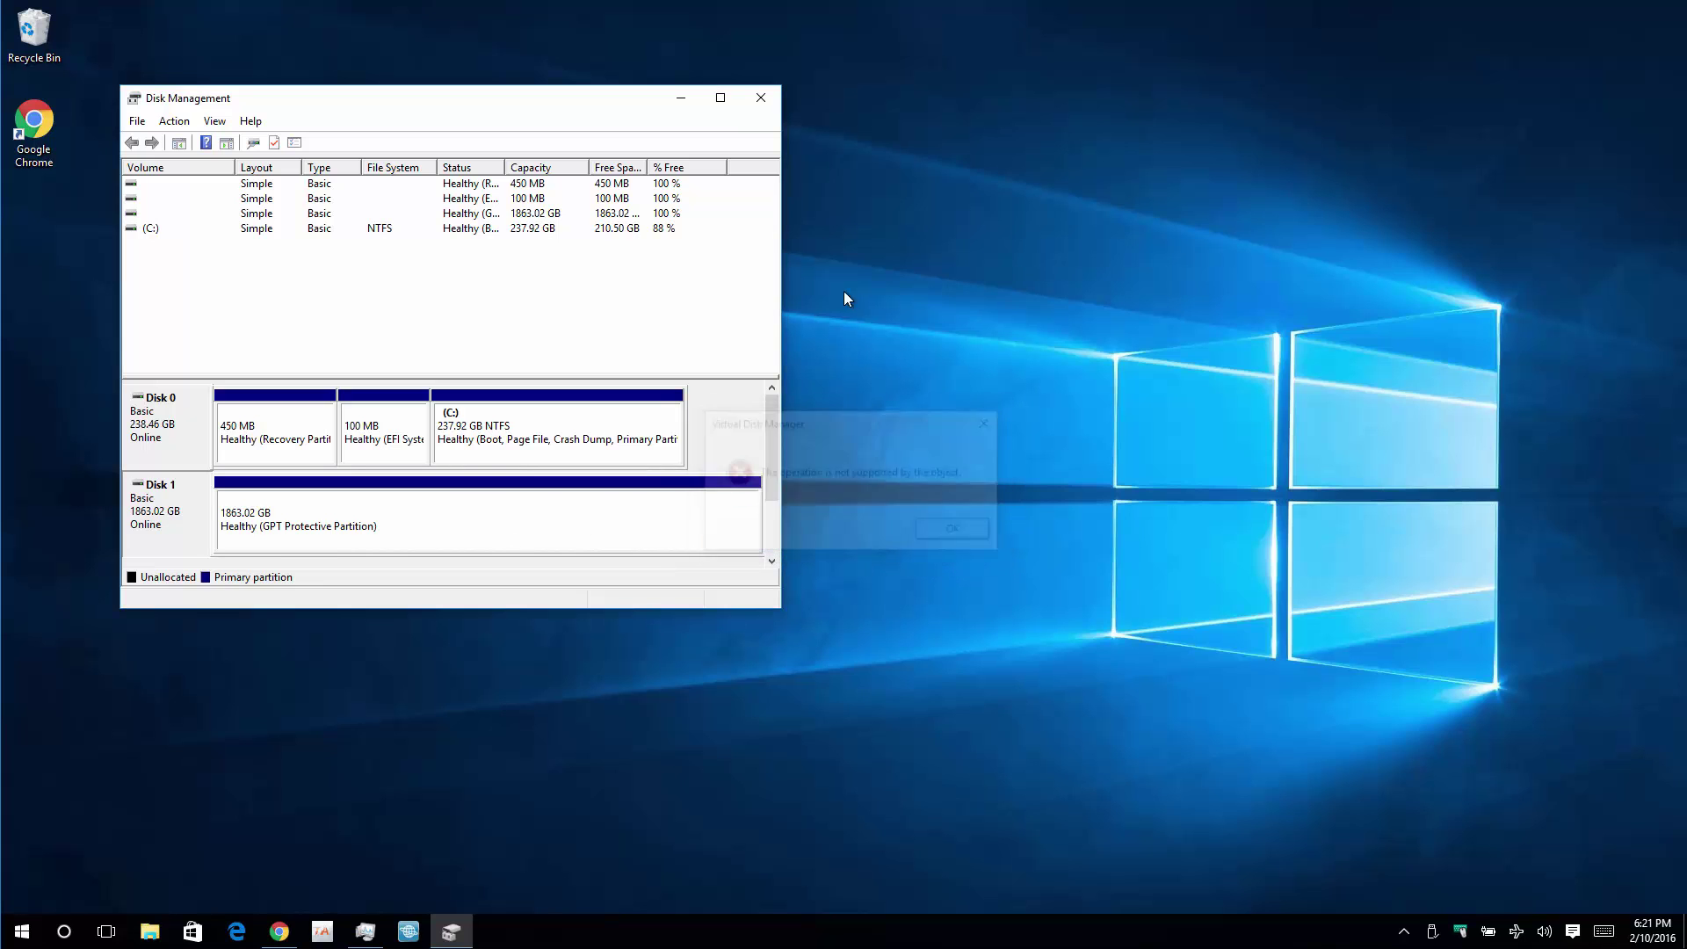
left_click(761, 101)
Step: Download PAssist_Std.exe, the free Standard Edition installer, from the AOMEI Partition Assistant product page
left_click(288, 933)
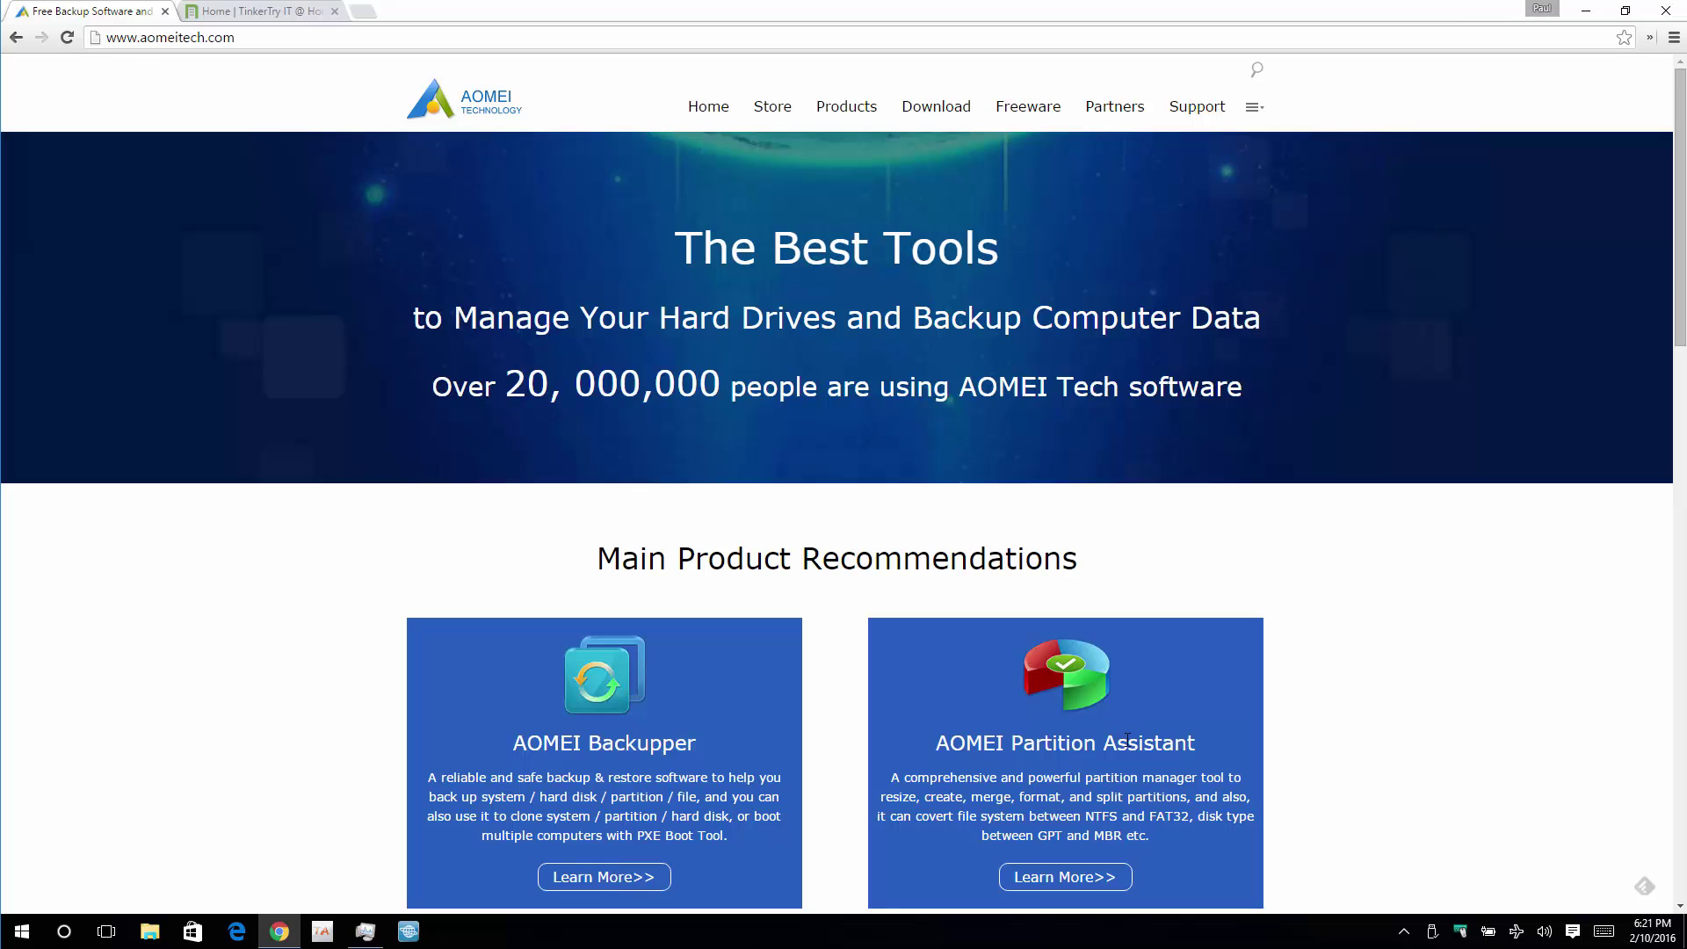
left_click(1059, 884)
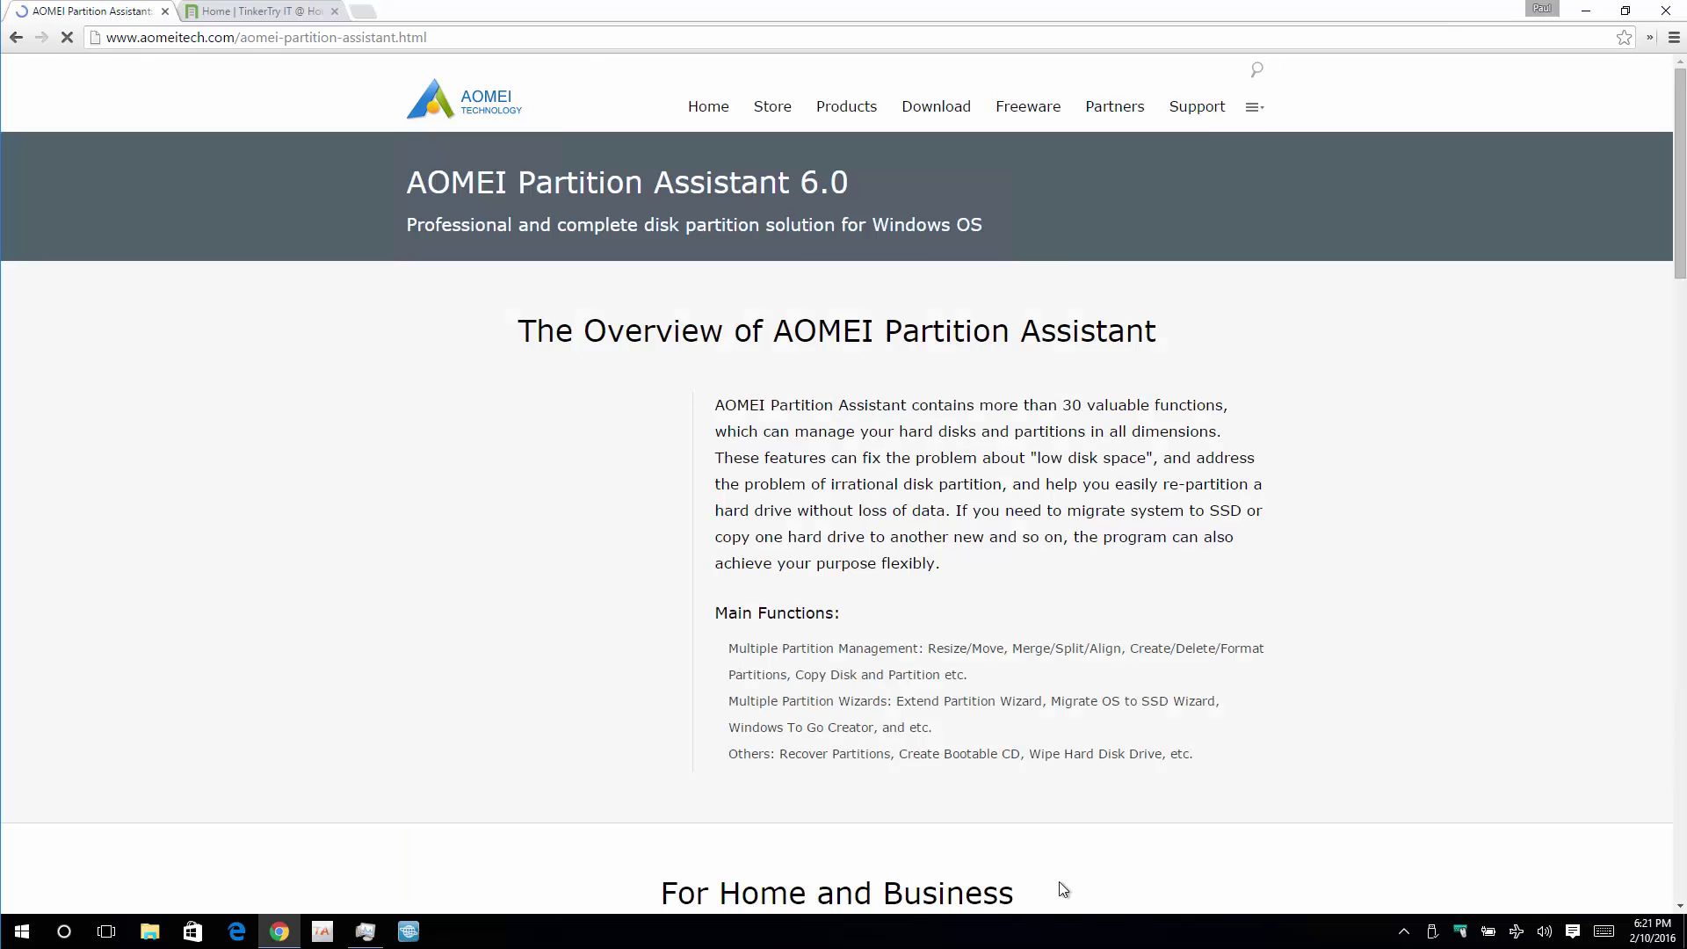
scroll(1199, 636, "down", 5)
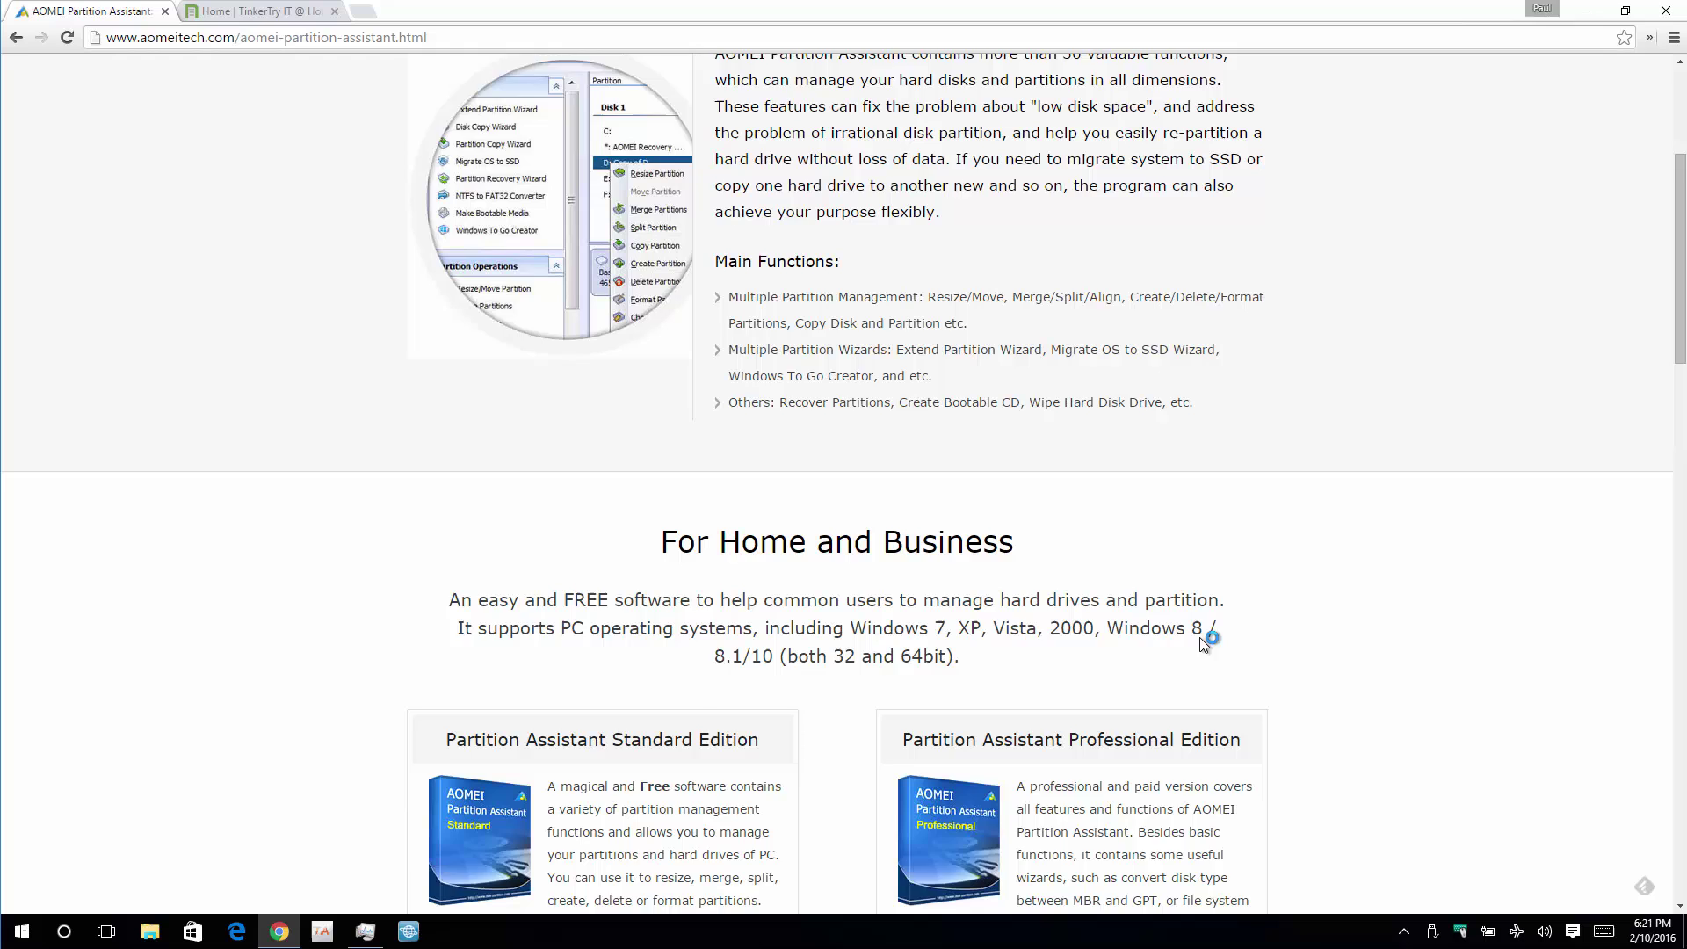
scroll(1199, 637, "down", 1)
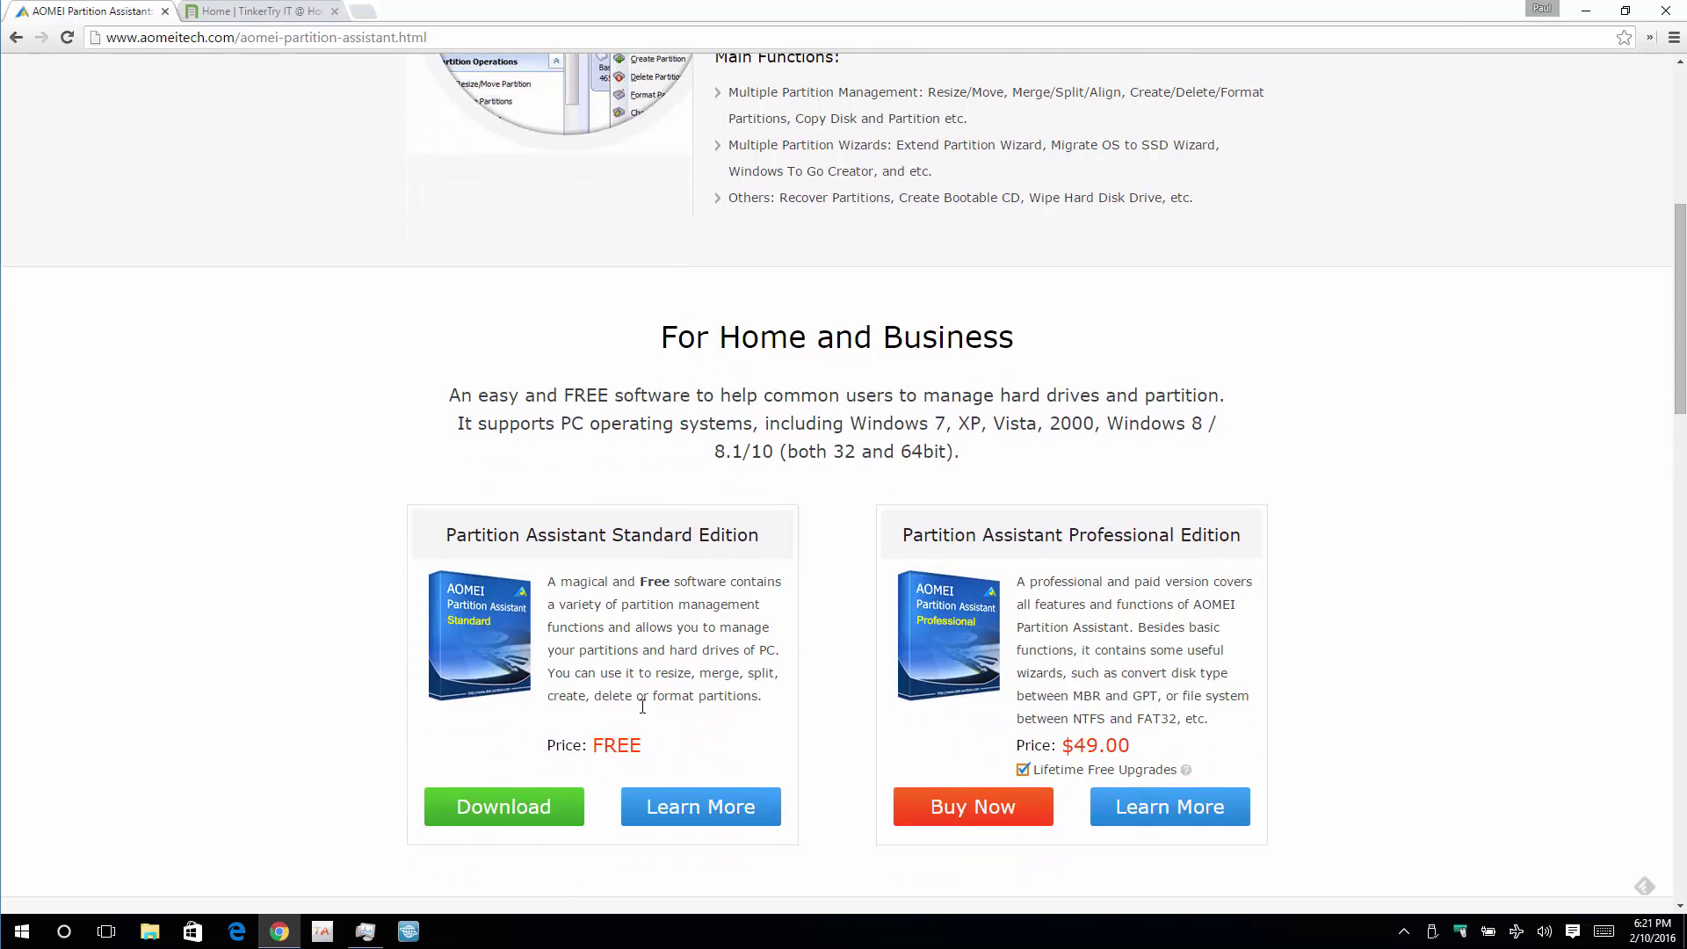
left_click(494, 807)
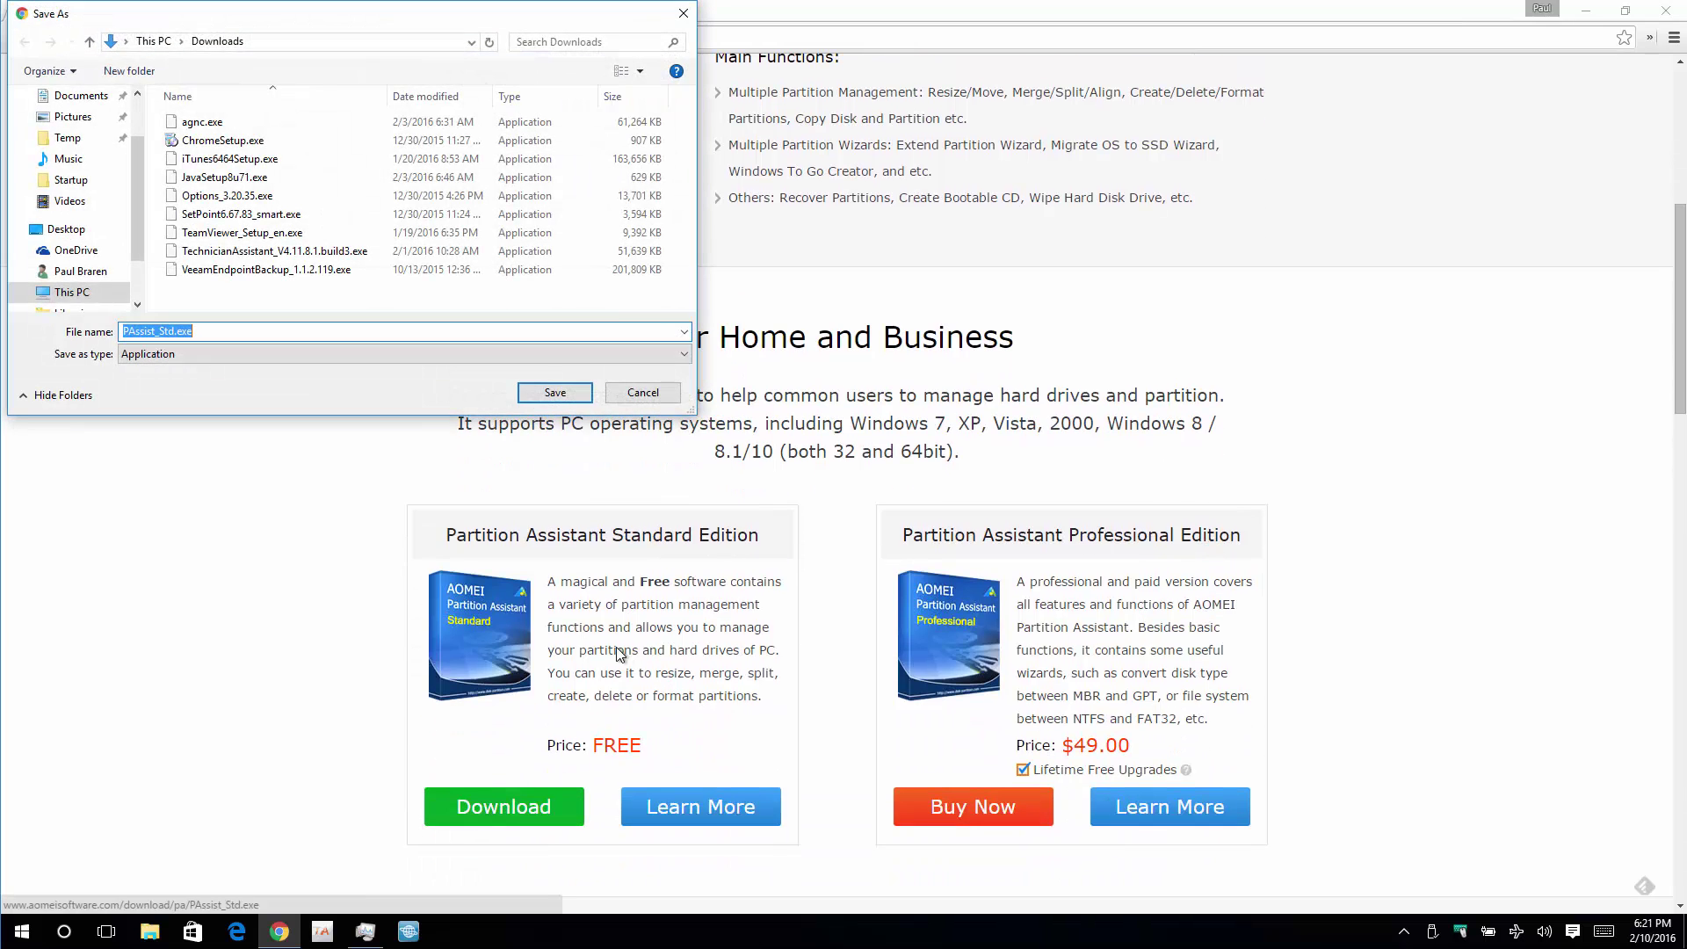
left_click(540, 392)
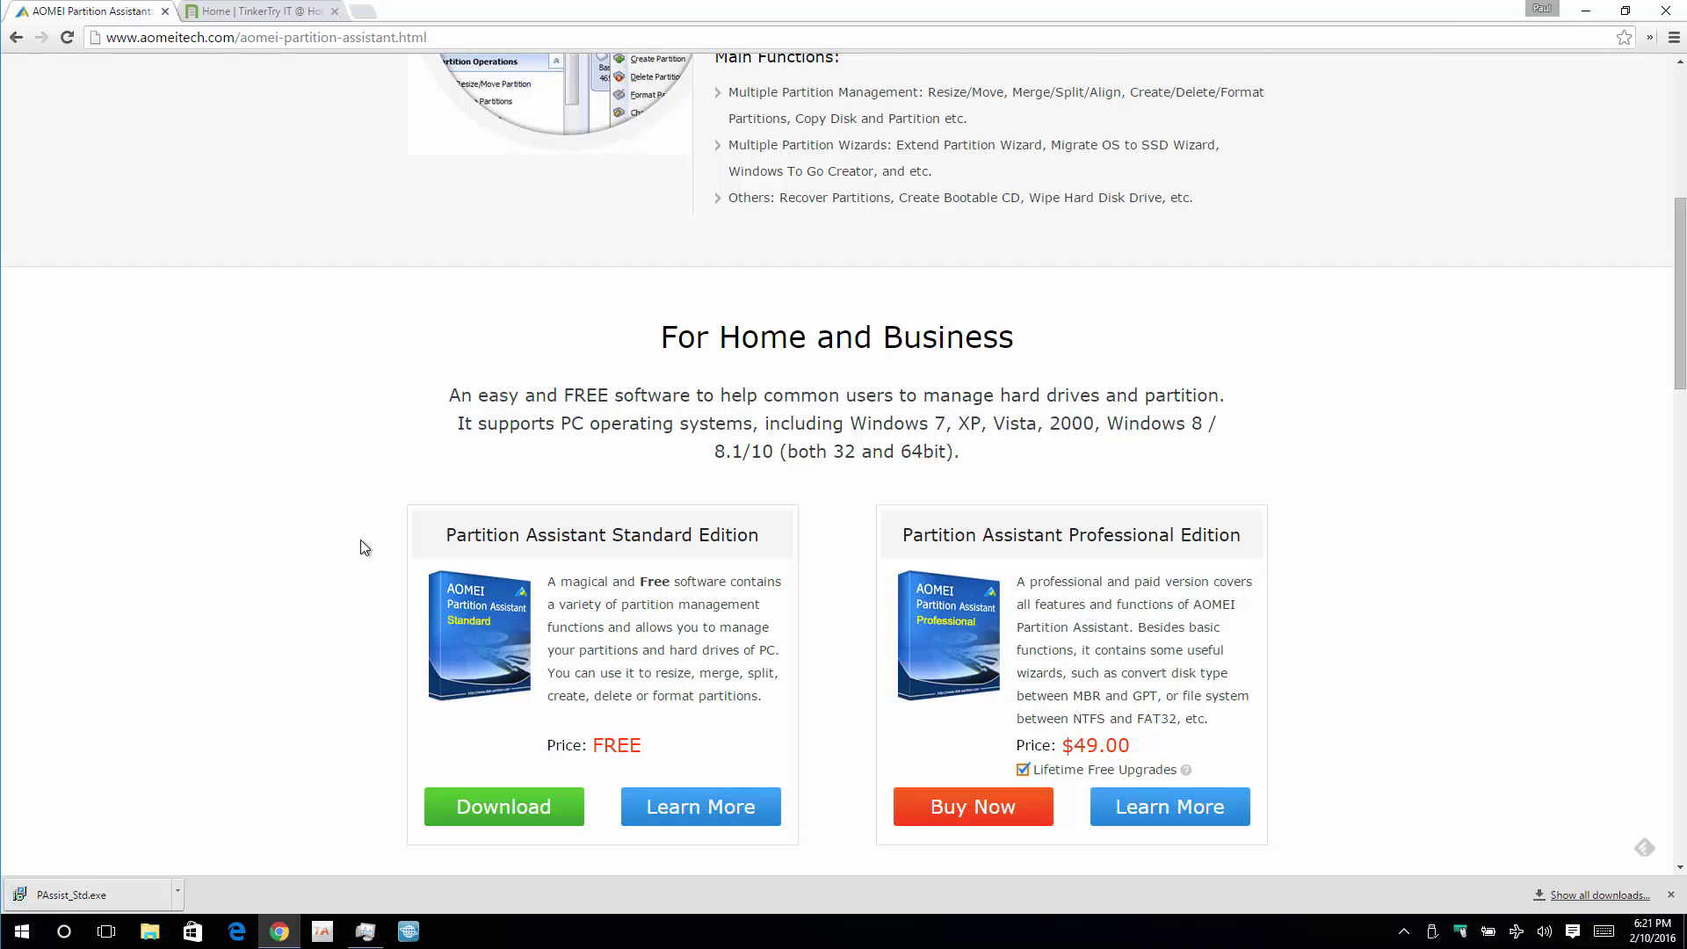
left_click(176, 889)
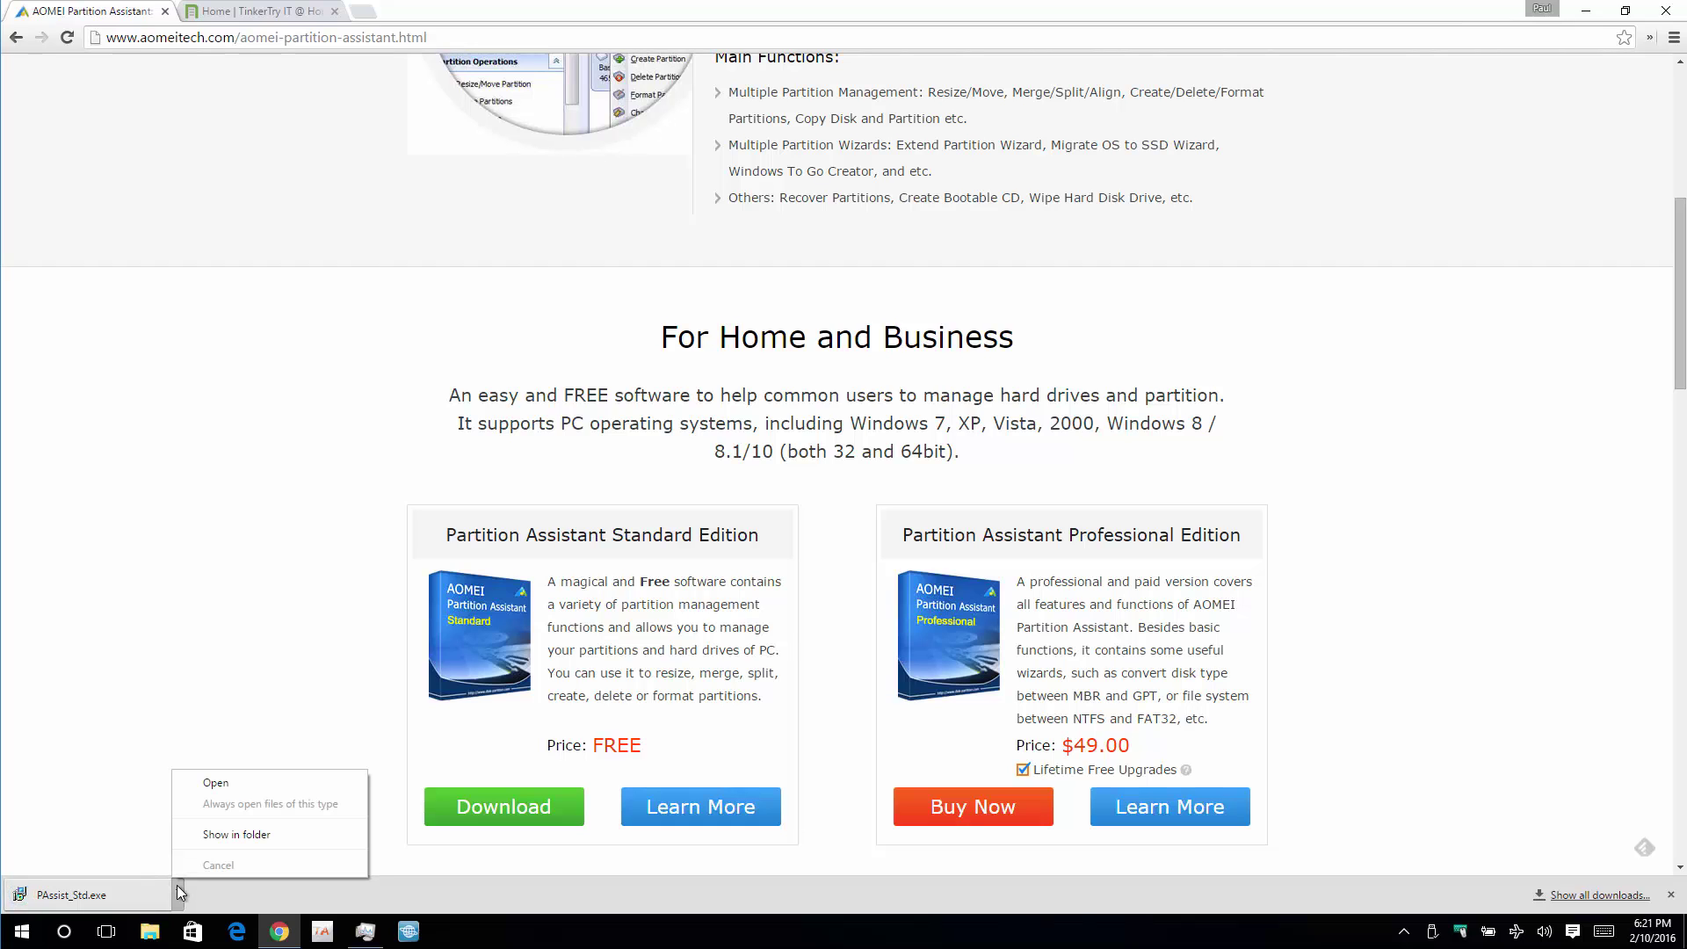
Step: Launch PAssist_Std.exe from the Downloads folder, running it past SmartScreen and allowing changes
left_click(248, 835)
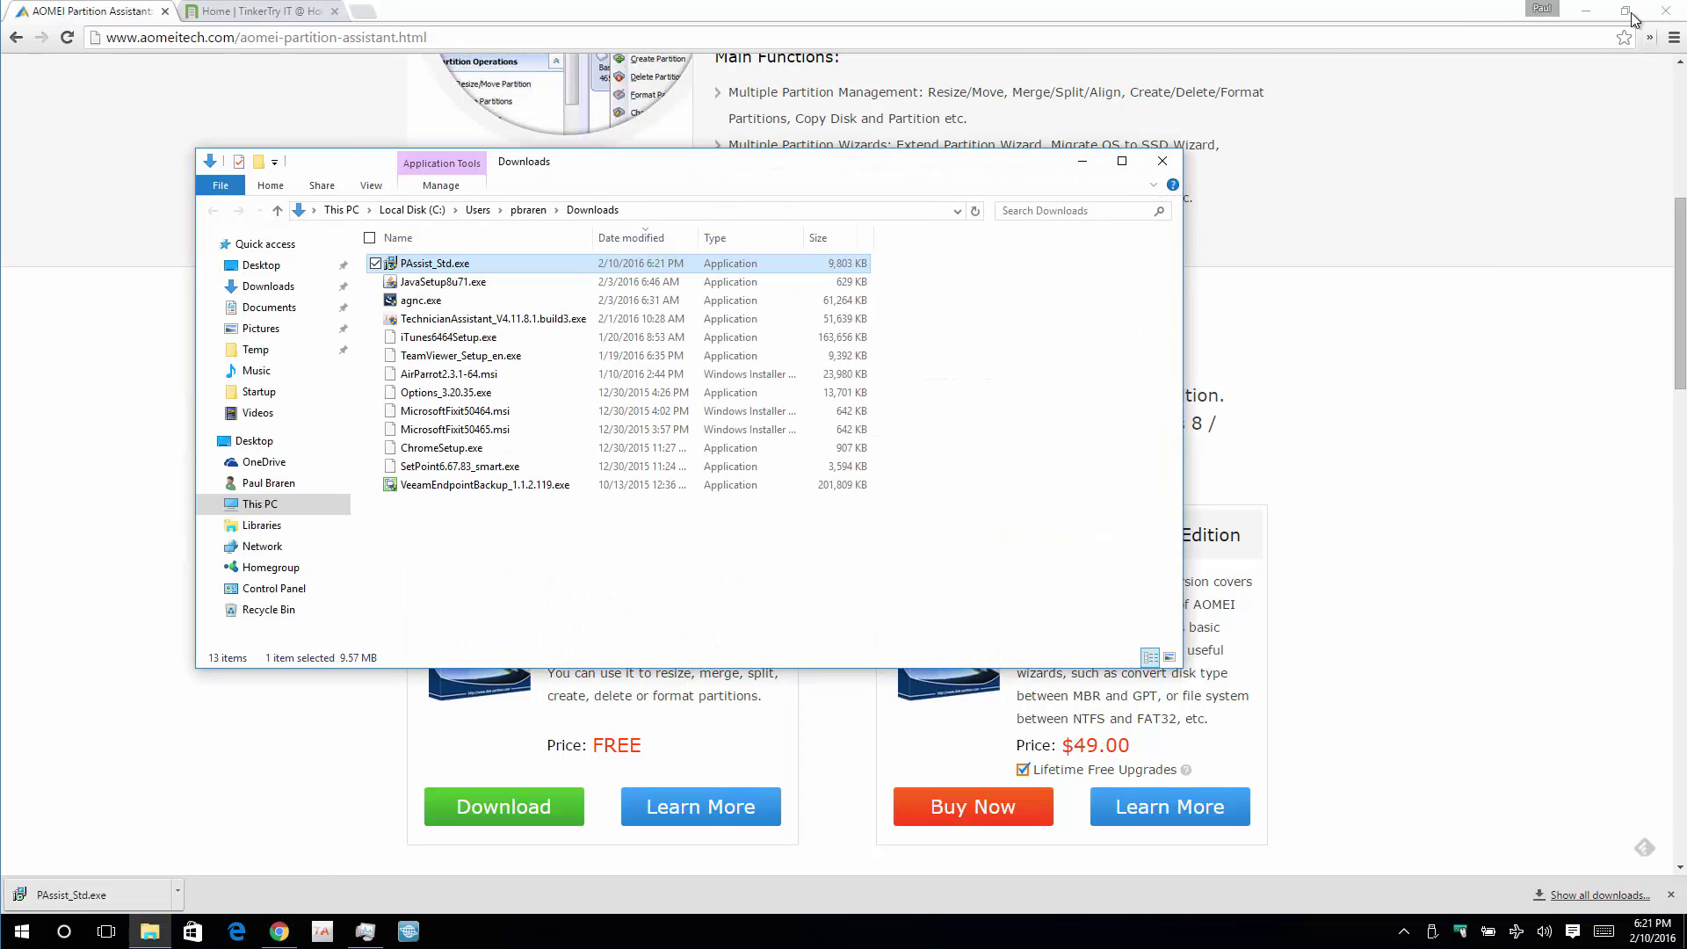
left_click(1585, 10)
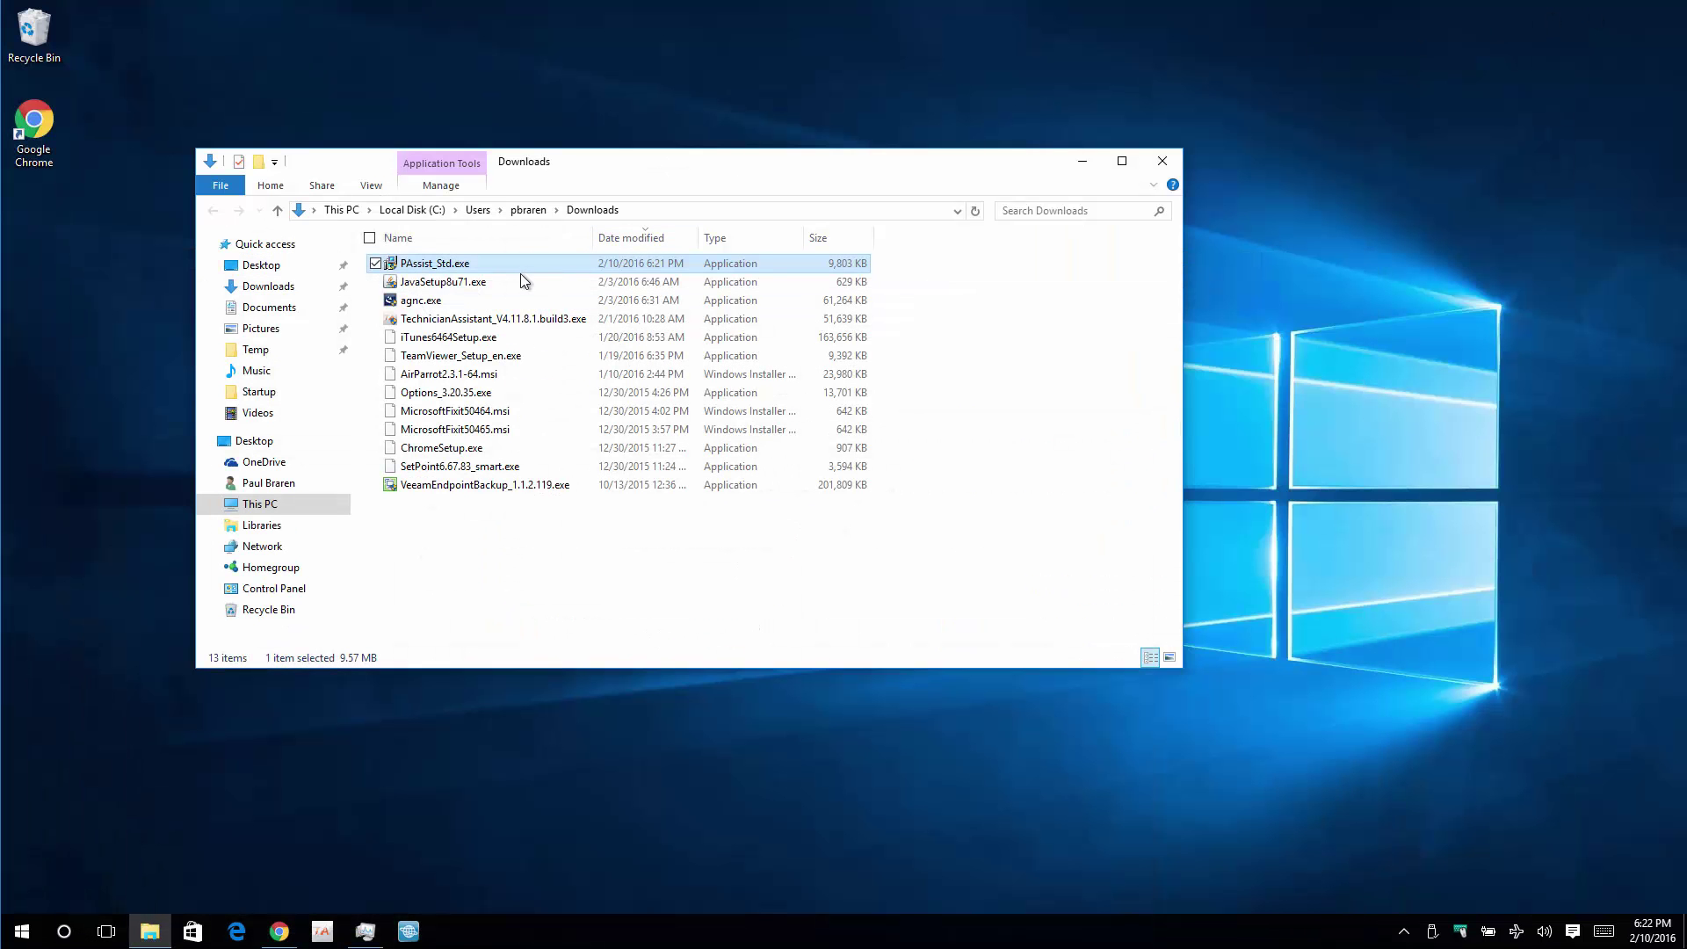
double_click(518, 268)
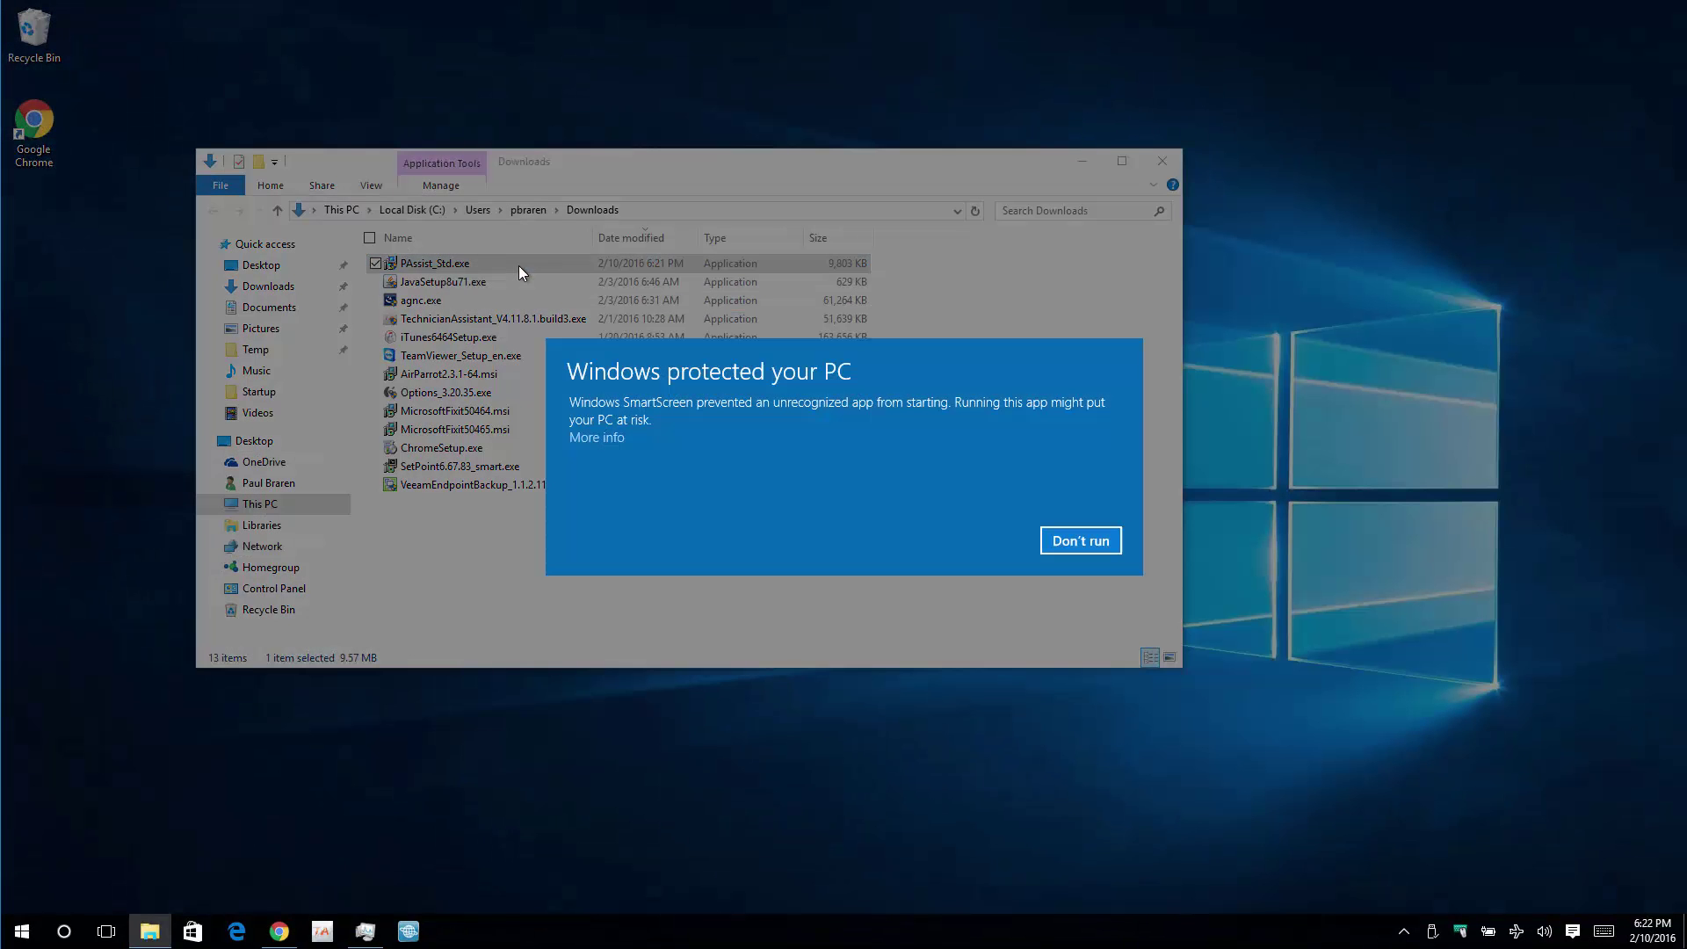
left_click(596, 437)
left_click(981, 546)
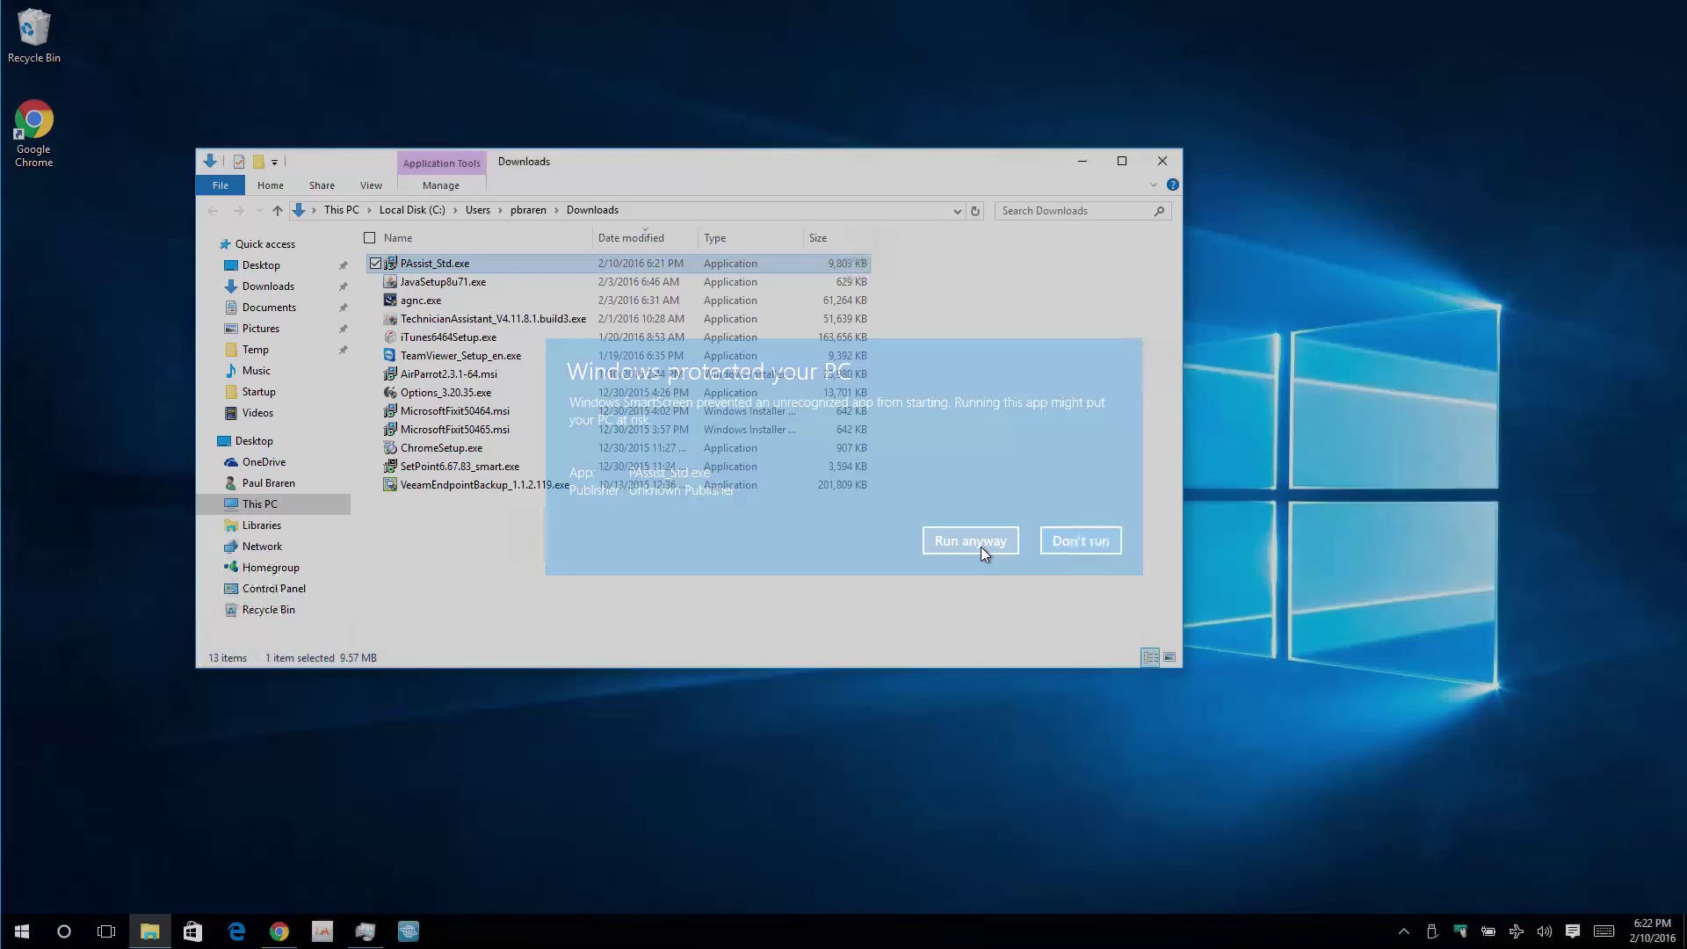
left_click(931, 499)
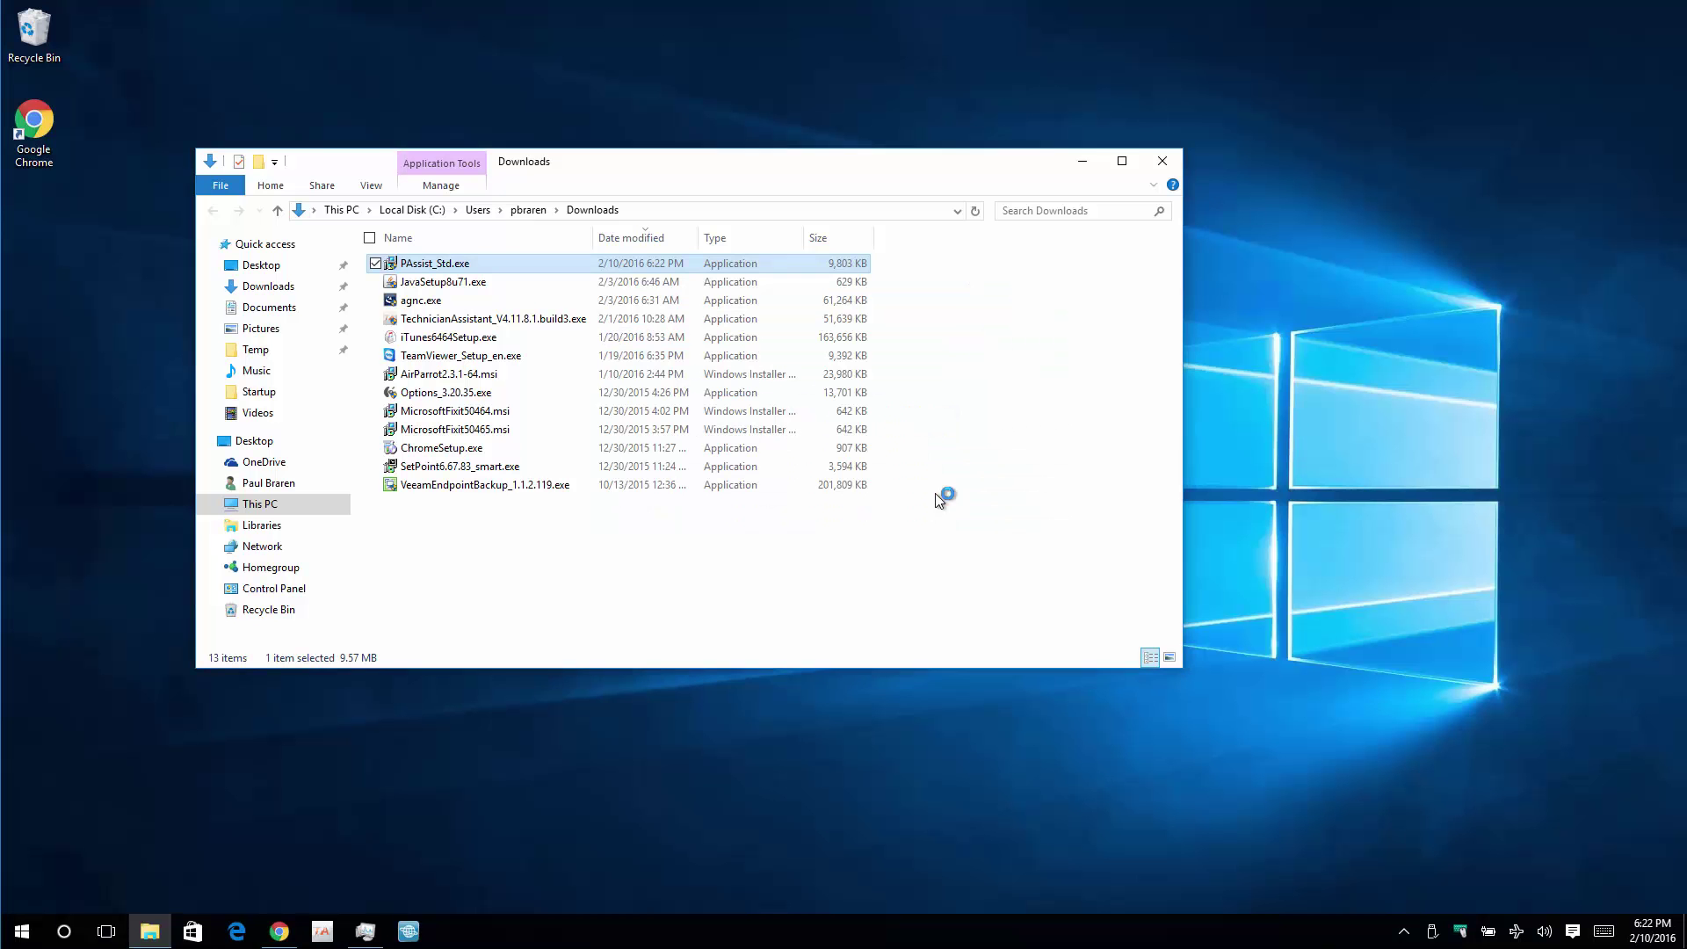
left_click(1162, 160)
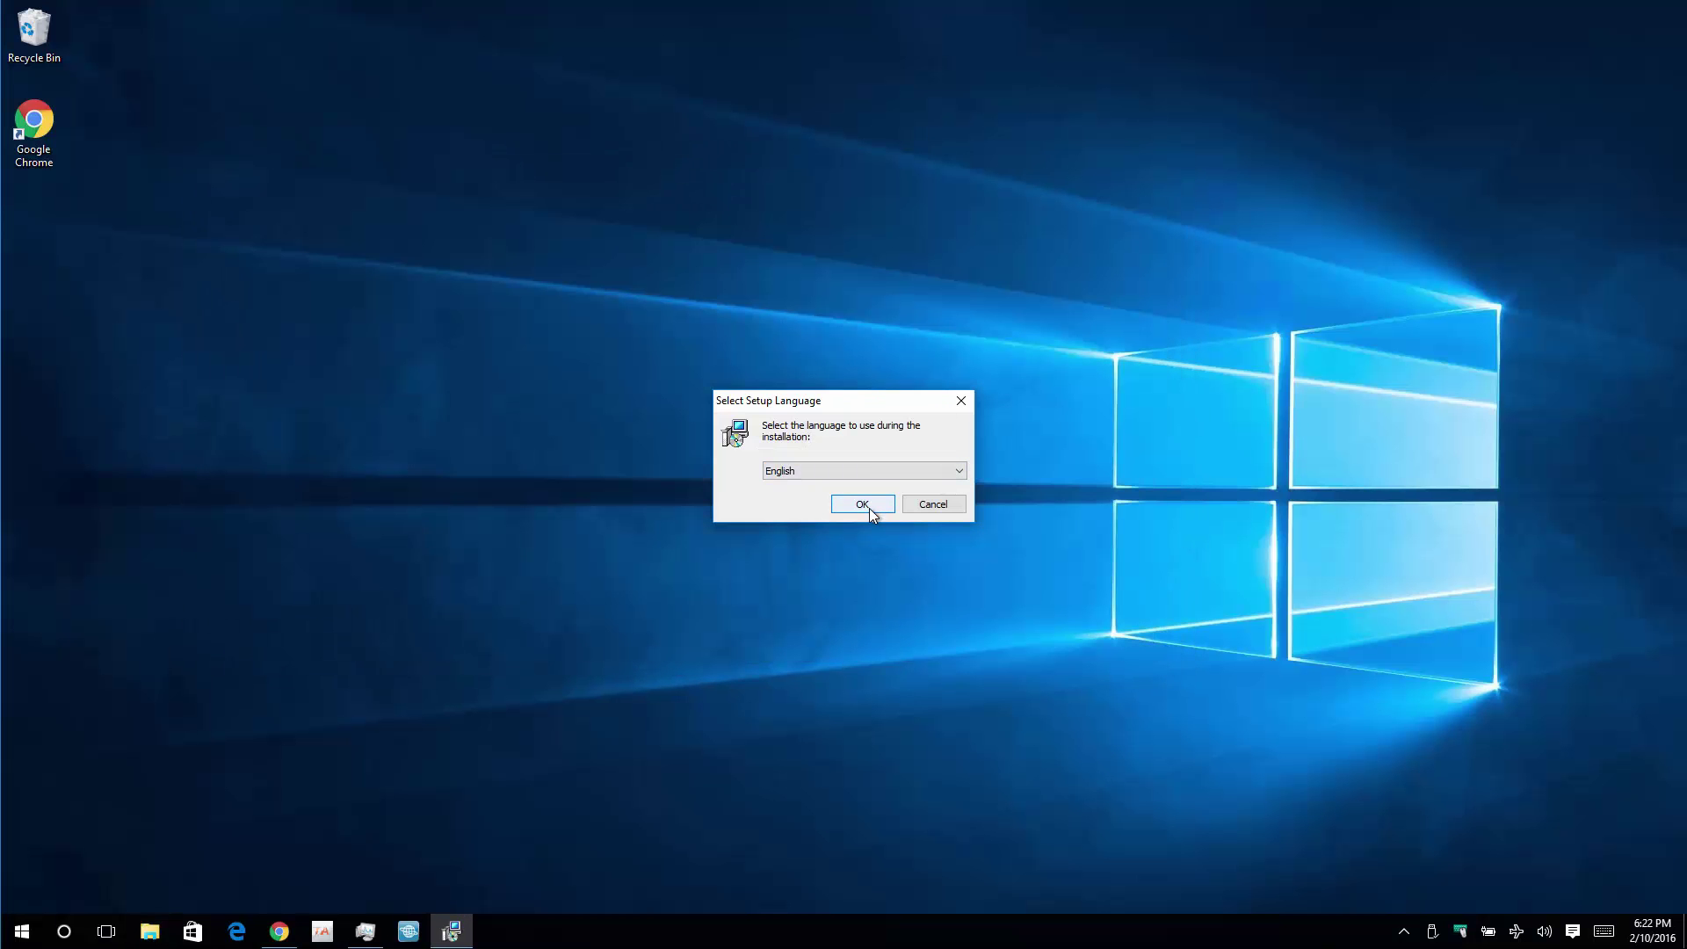
Step: Install in English with the license accepted, default folders and a desktop icon
left_click(868, 508)
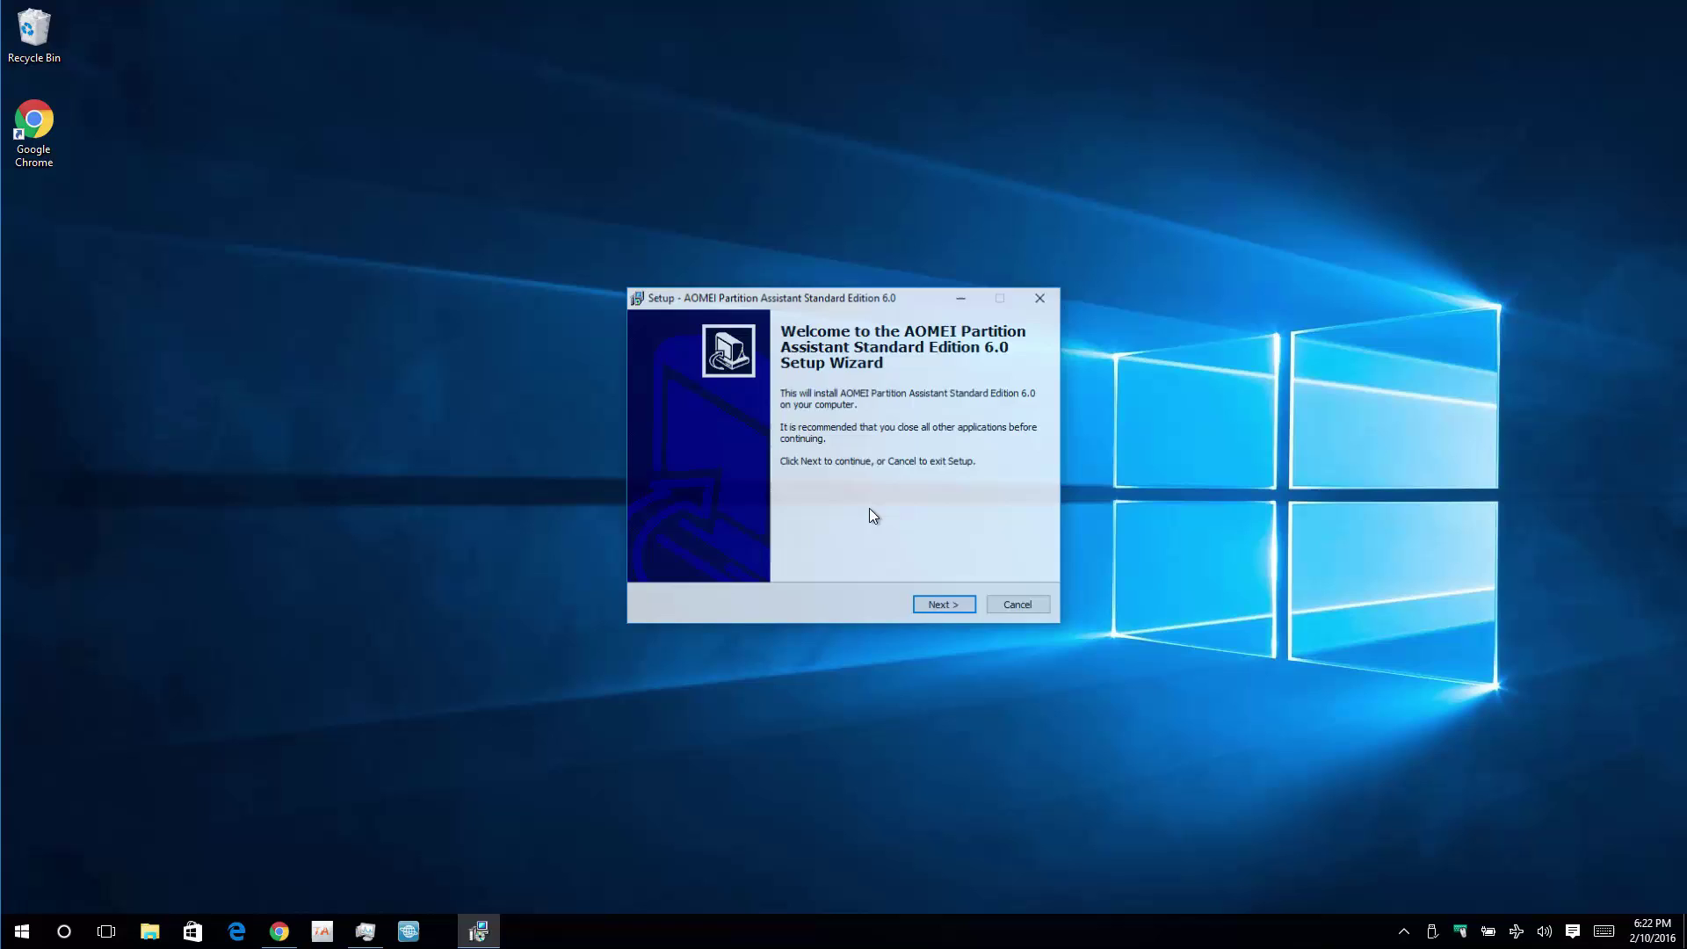
left_click(962, 609)
left_click(768, 557)
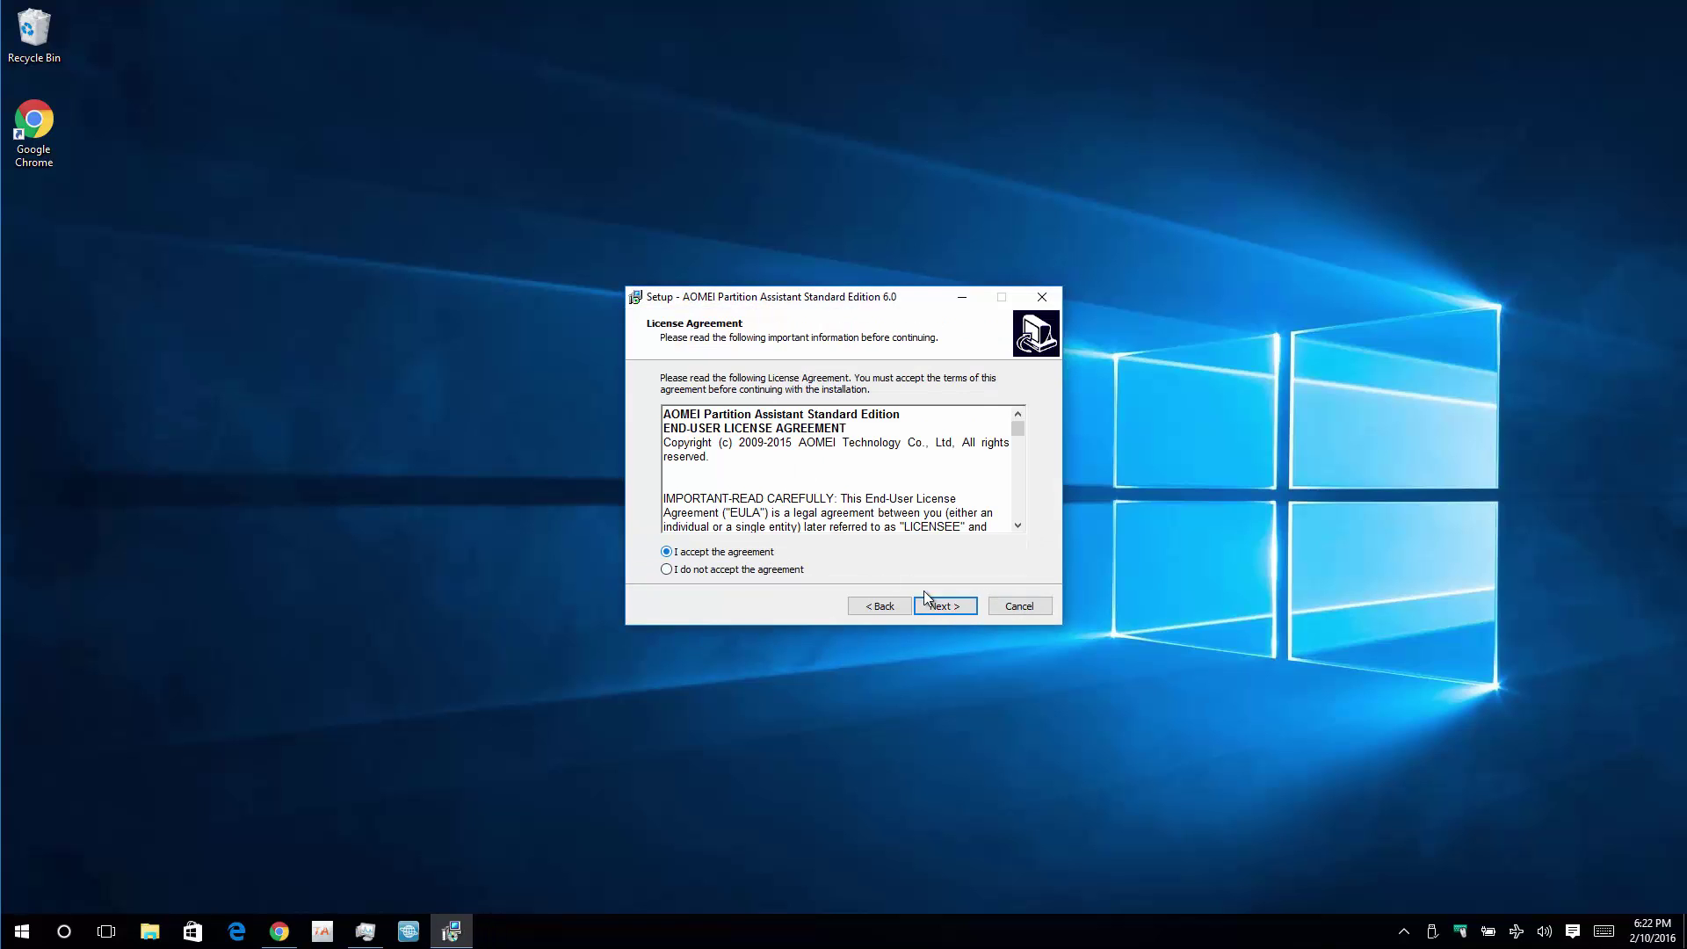
left_click(965, 610)
left_click(965, 610)
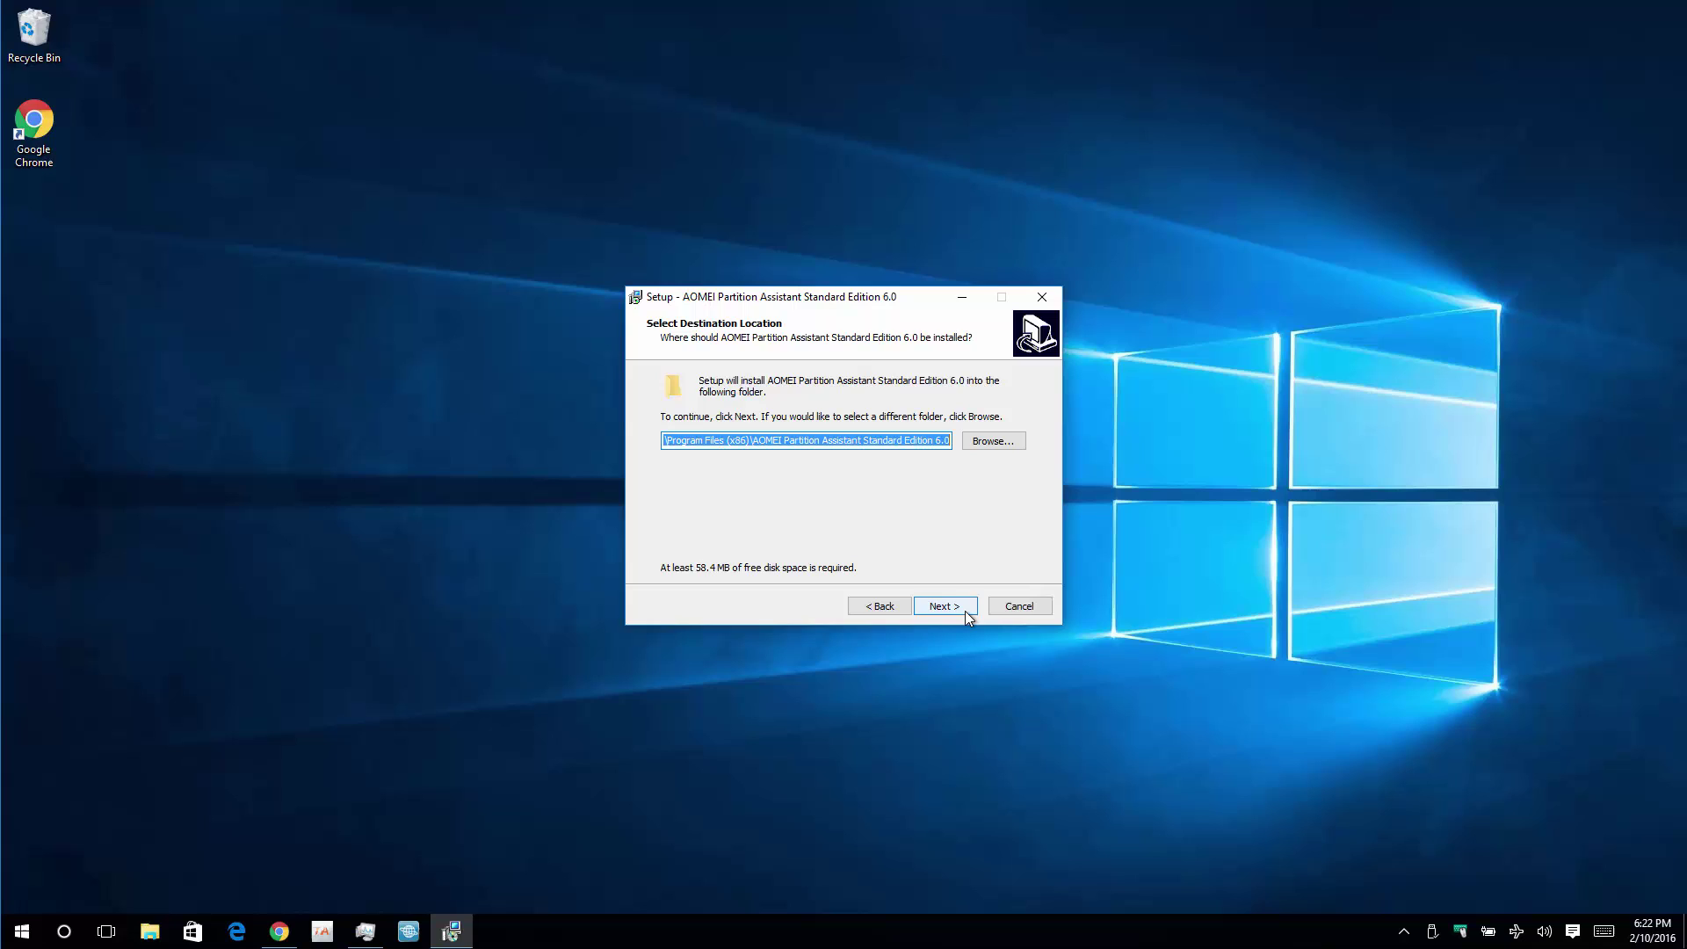
left_click(964, 610)
left_click(964, 610)
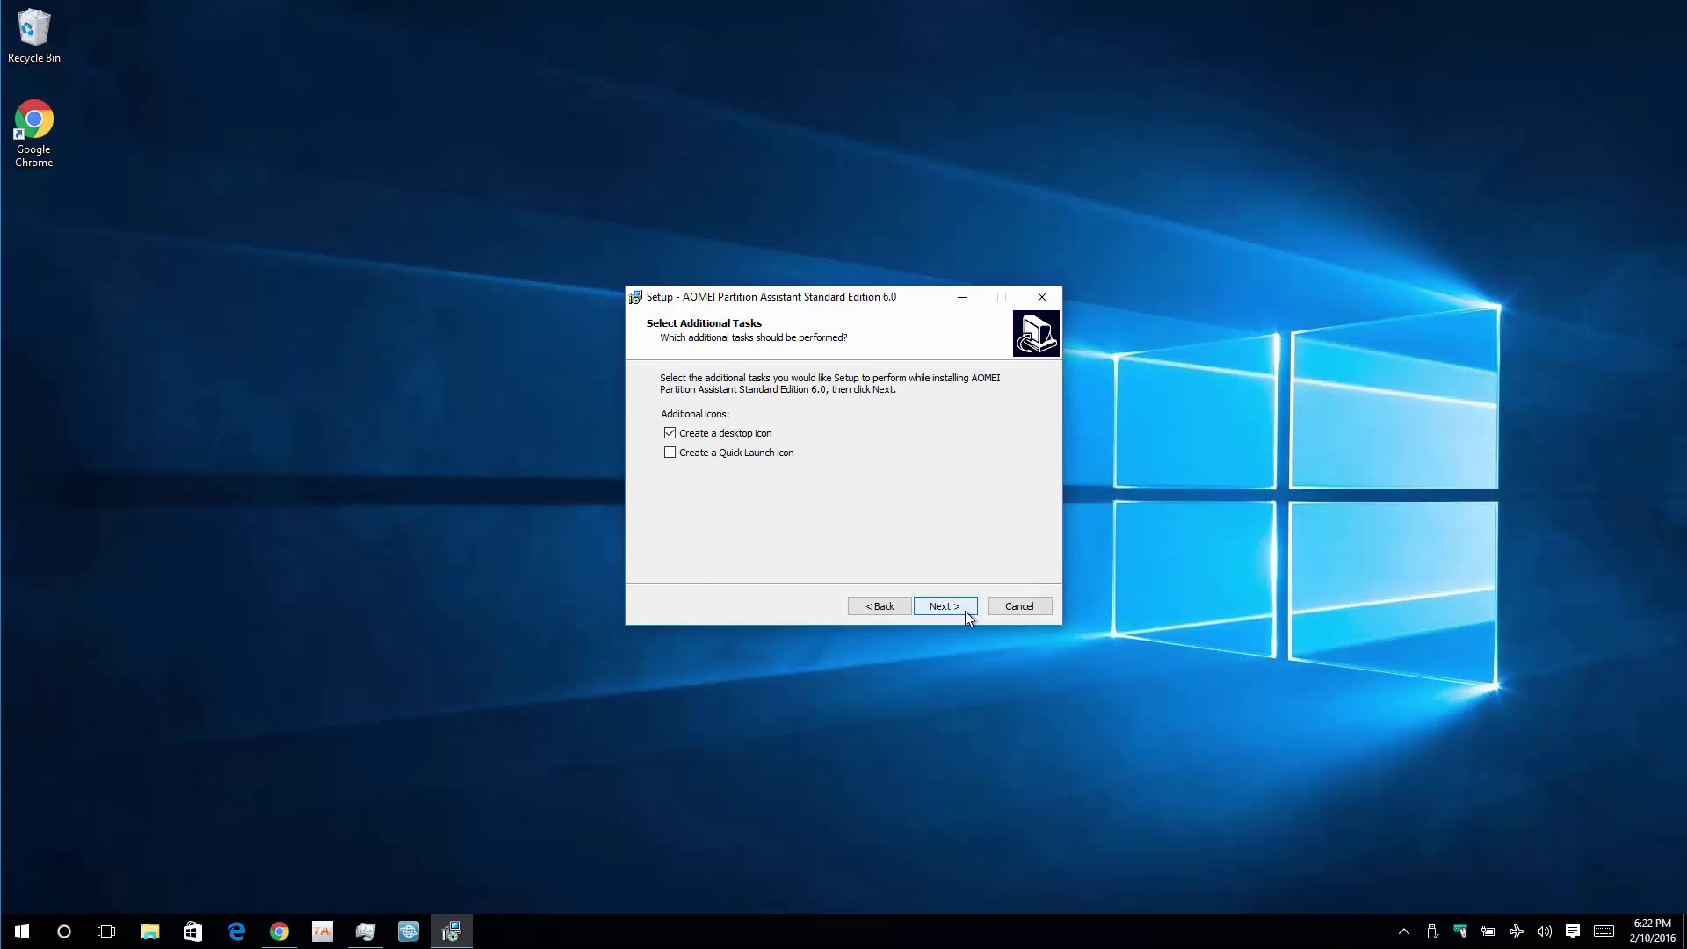
left_click(964, 610)
left_click(965, 610)
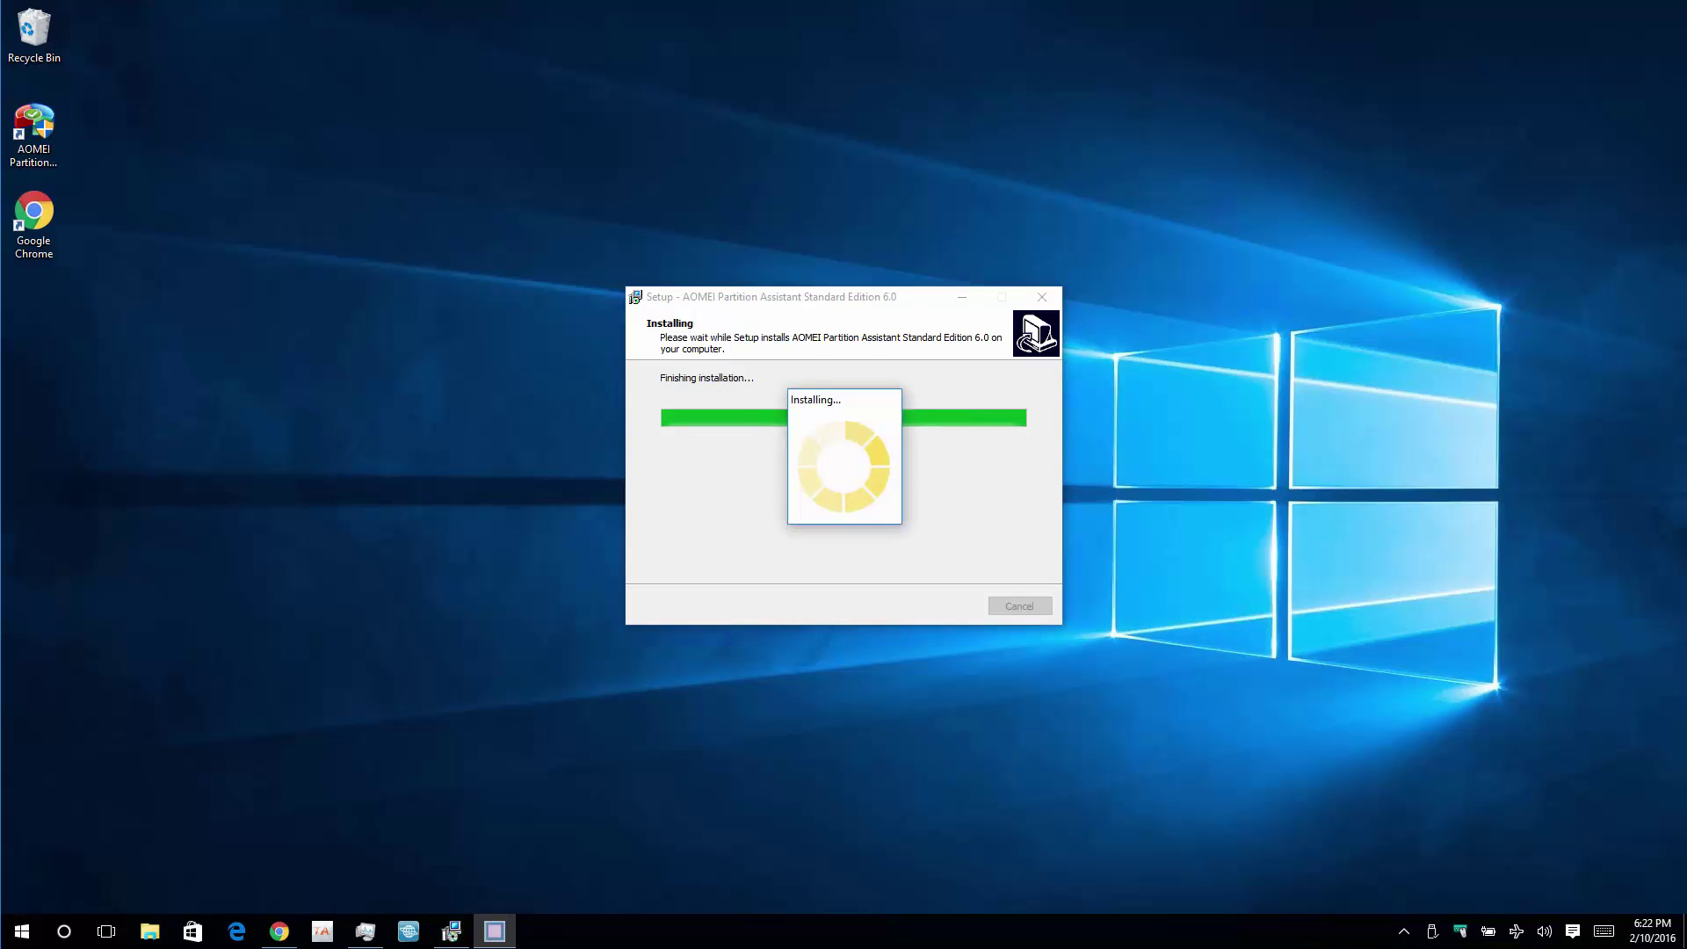
left_click(966, 609)
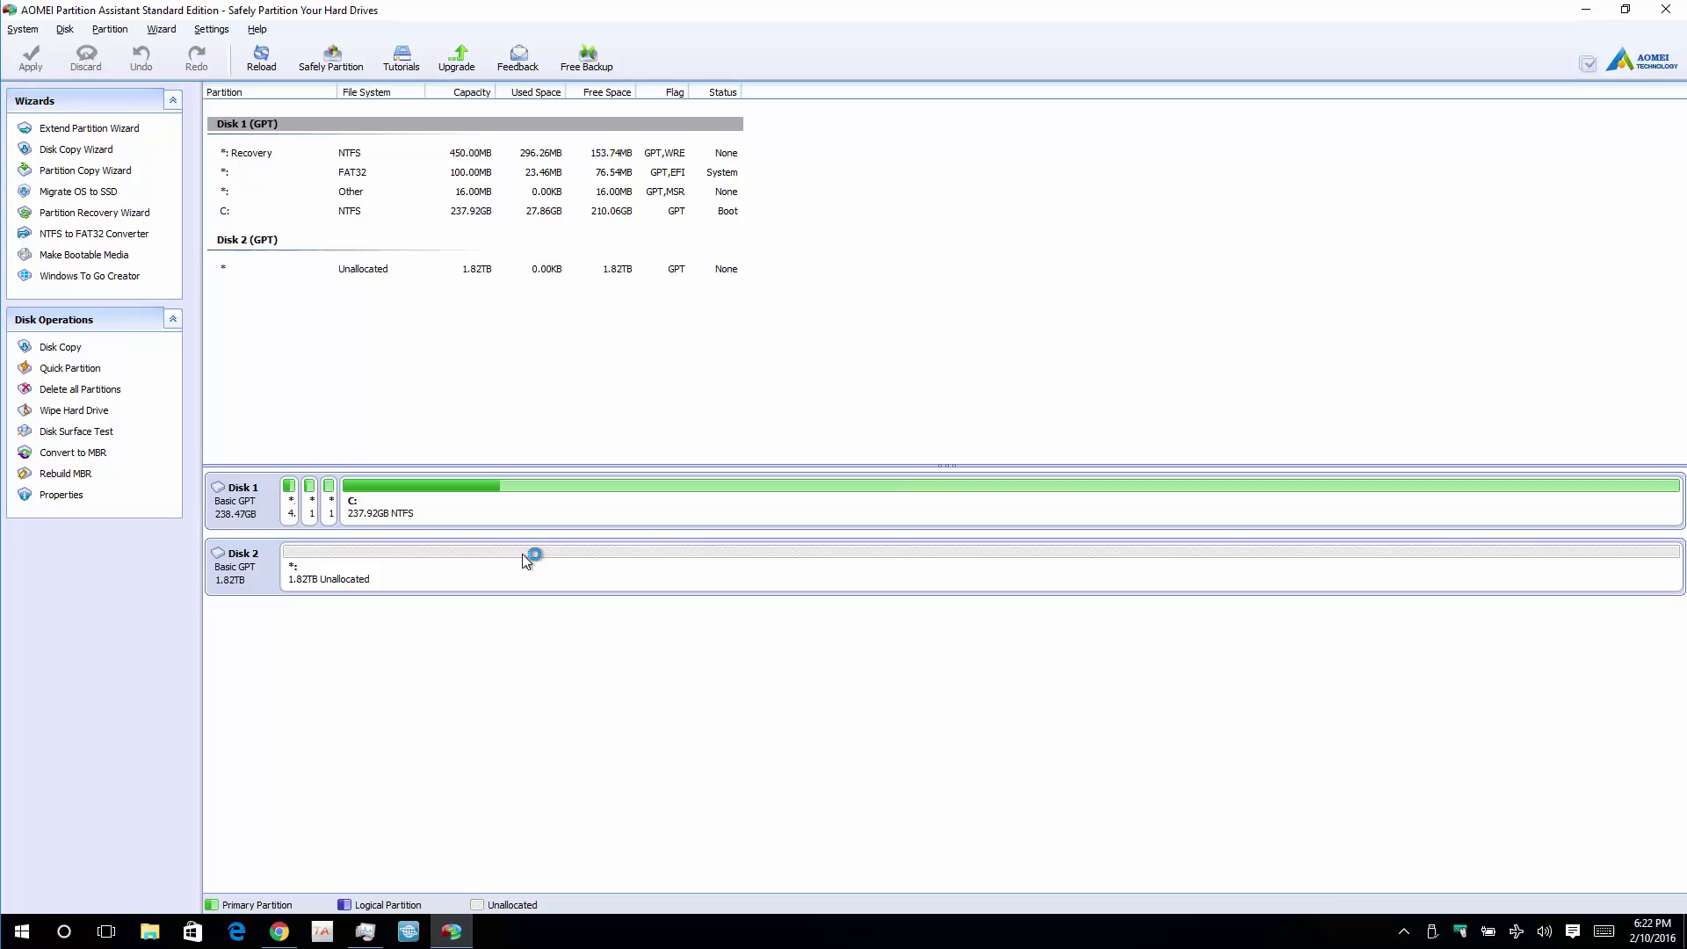
Step: Create a 1.82TB NTFS partition with letter D: in Disk 2's unallocated space
left_click(394, 570)
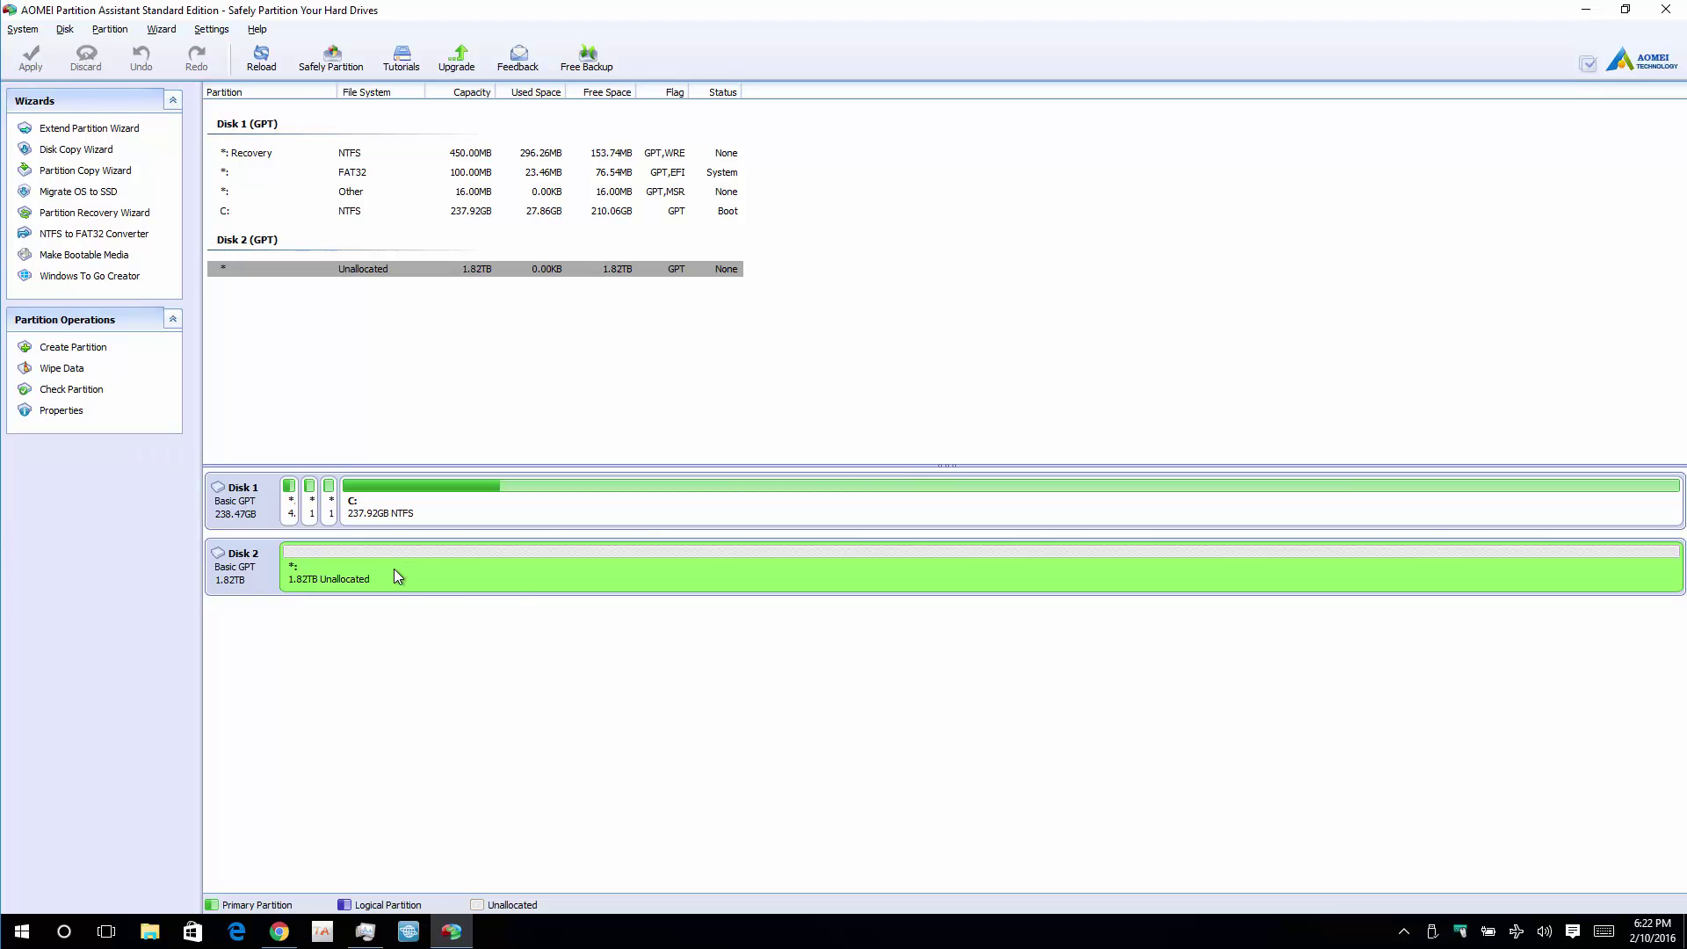
right_click(394, 567)
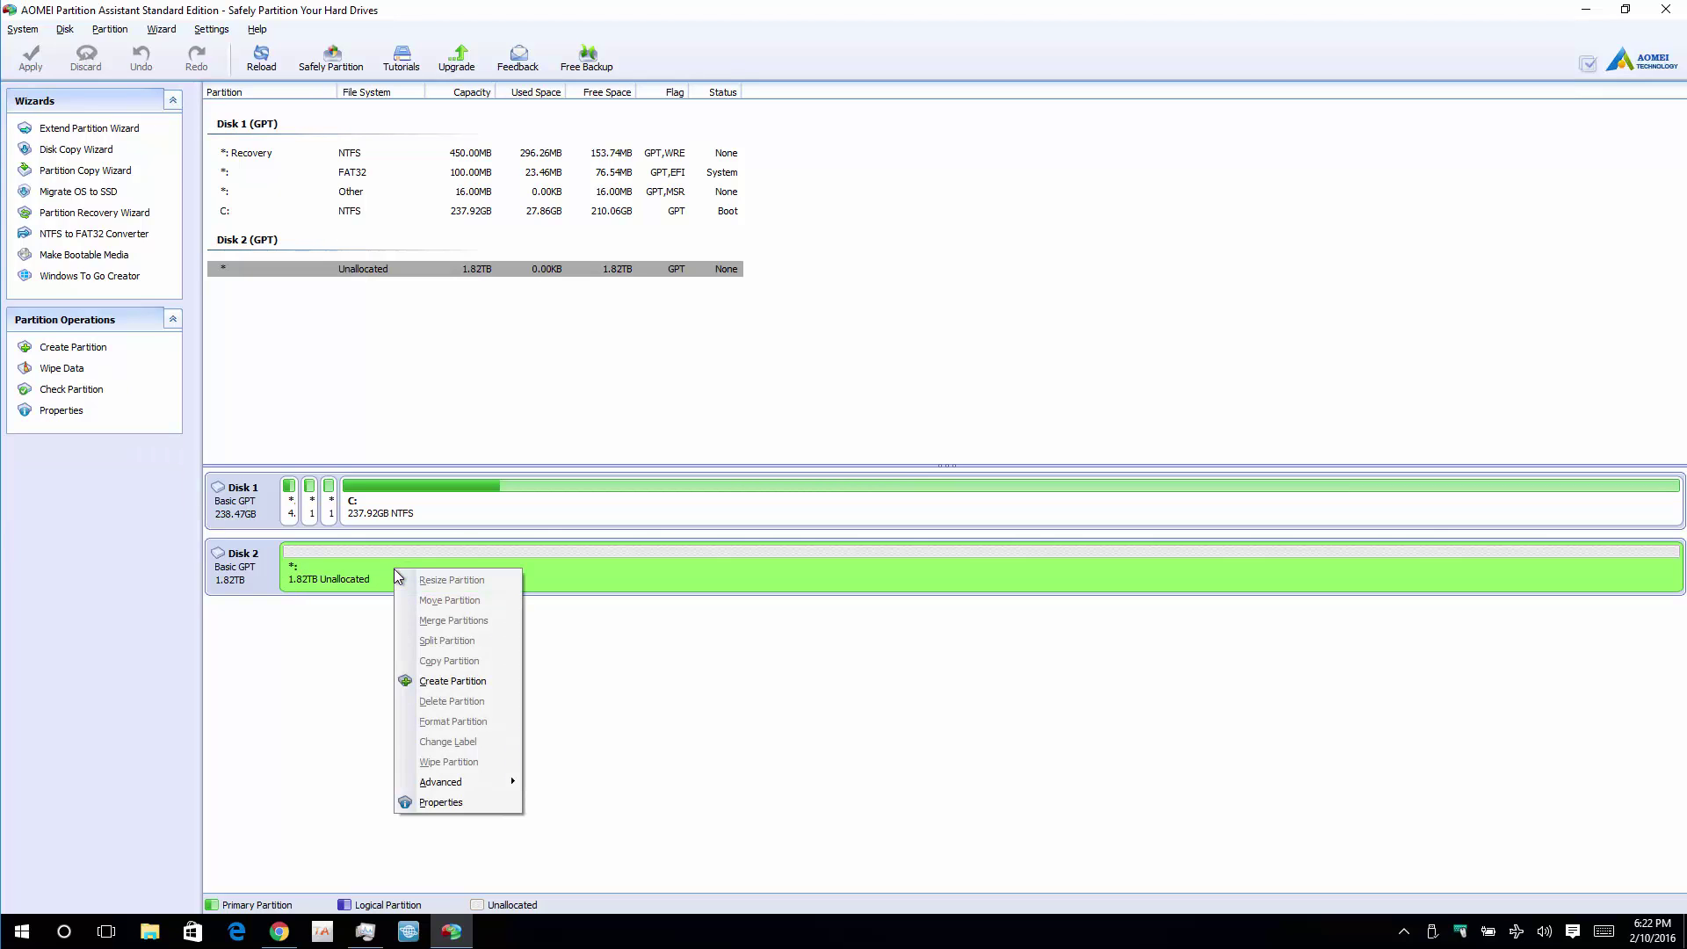
right_click(258, 572)
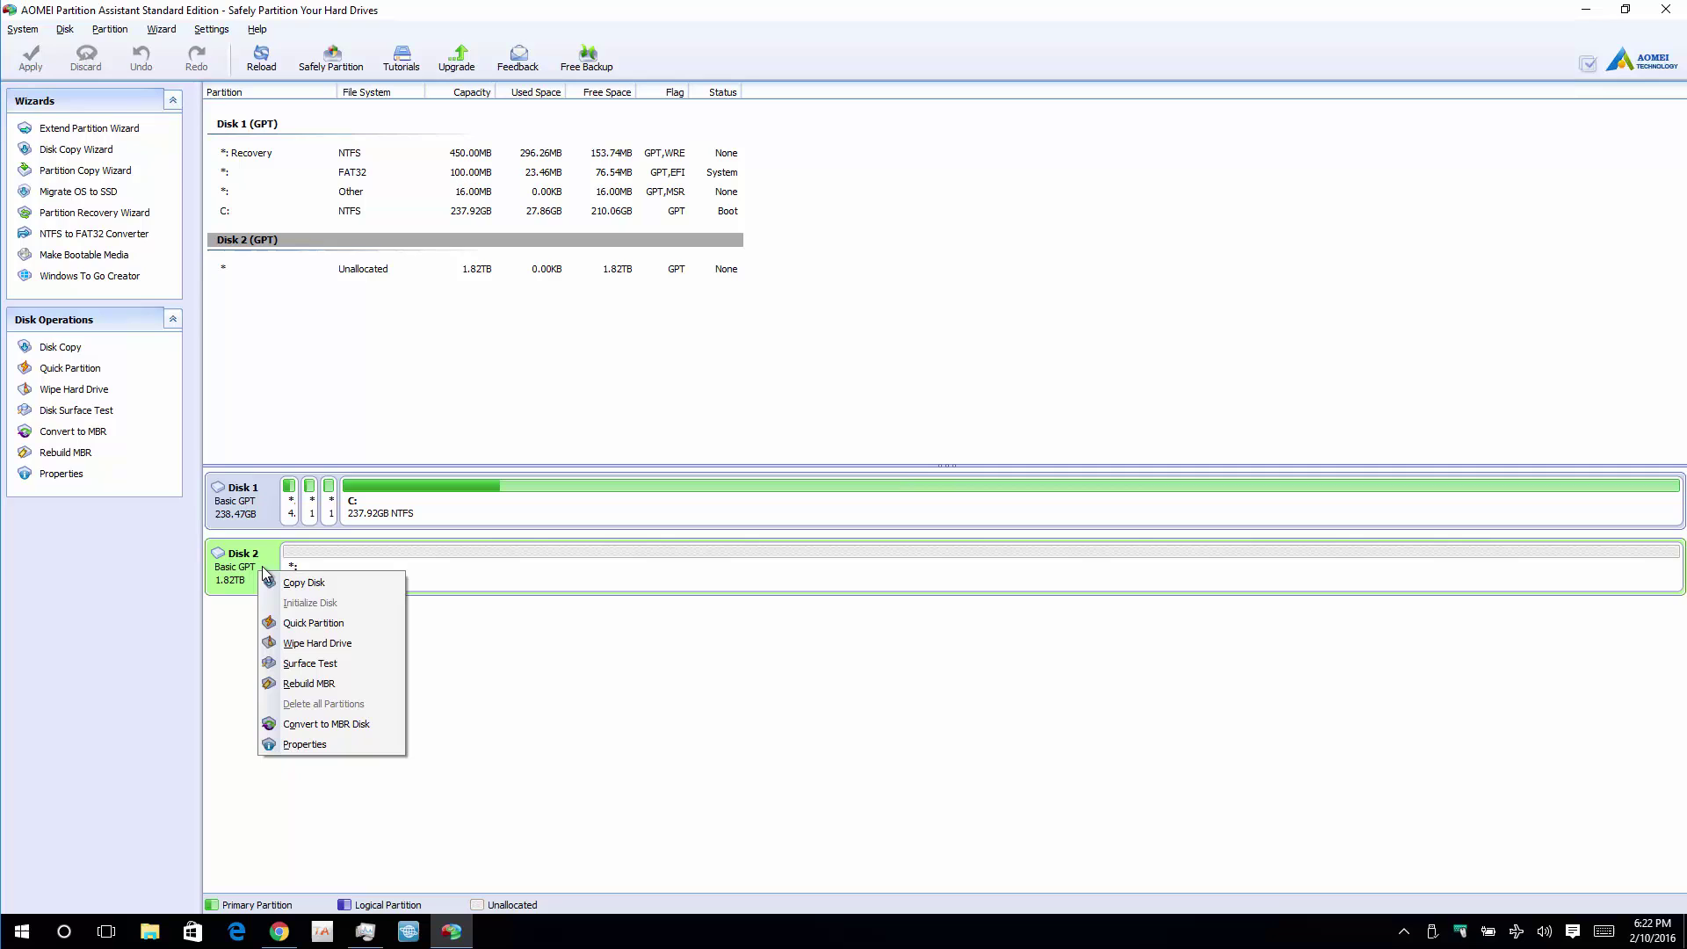
left_click(342, 561)
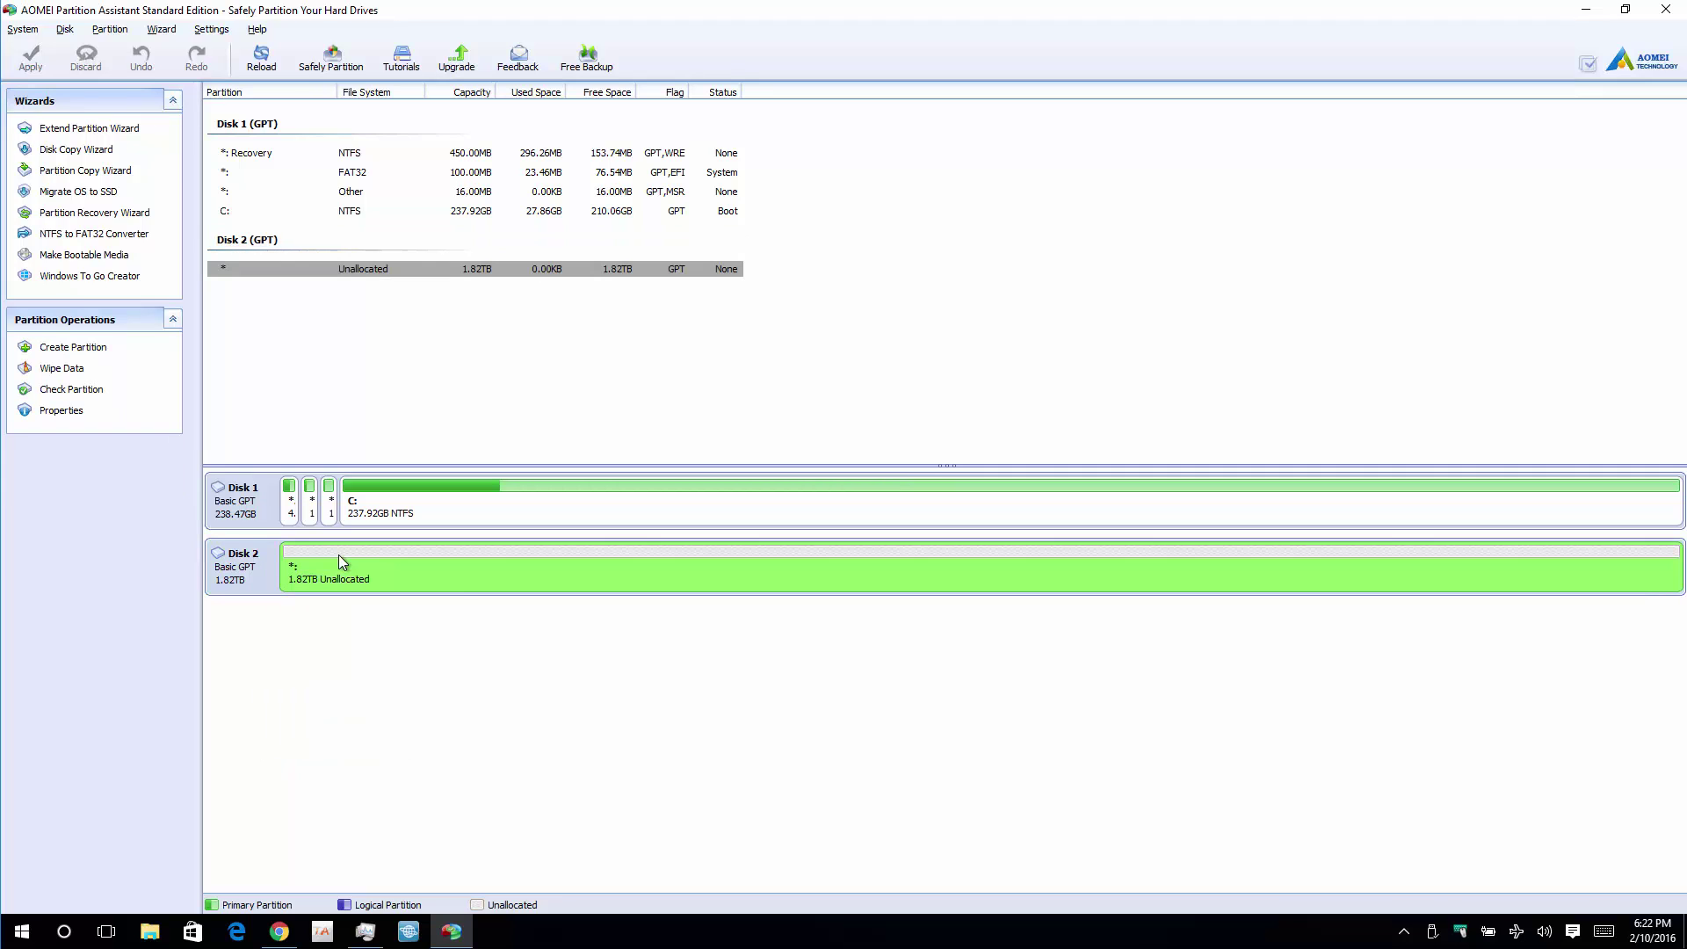
right_click(334, 559)
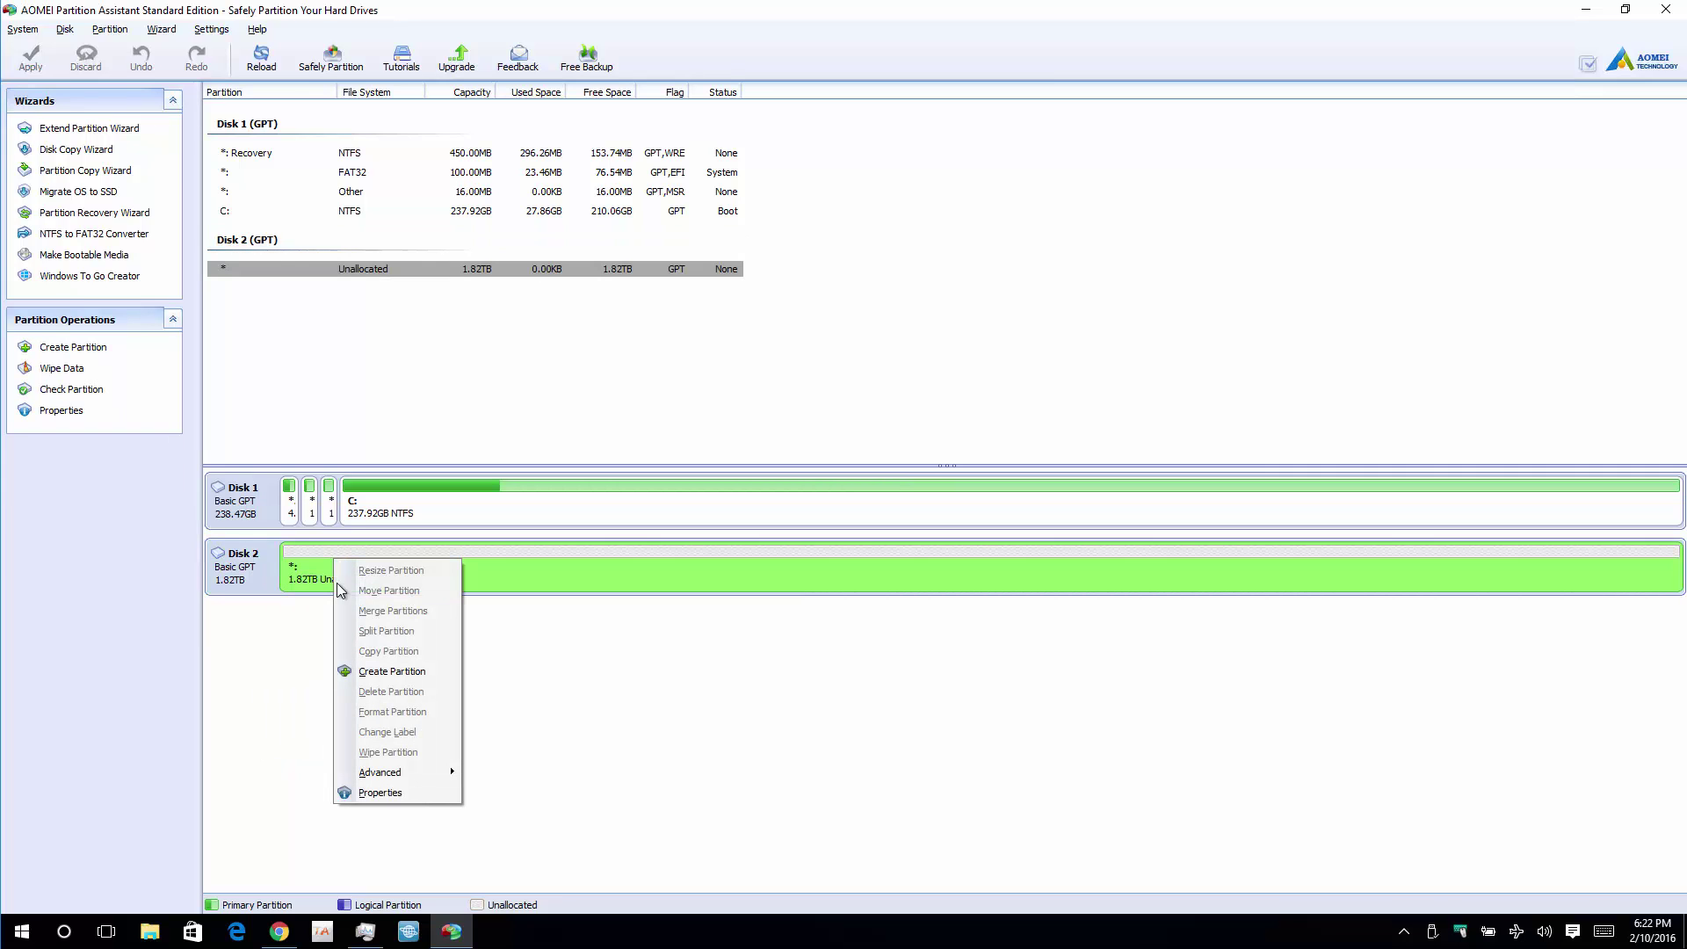
left_click(365, 671)
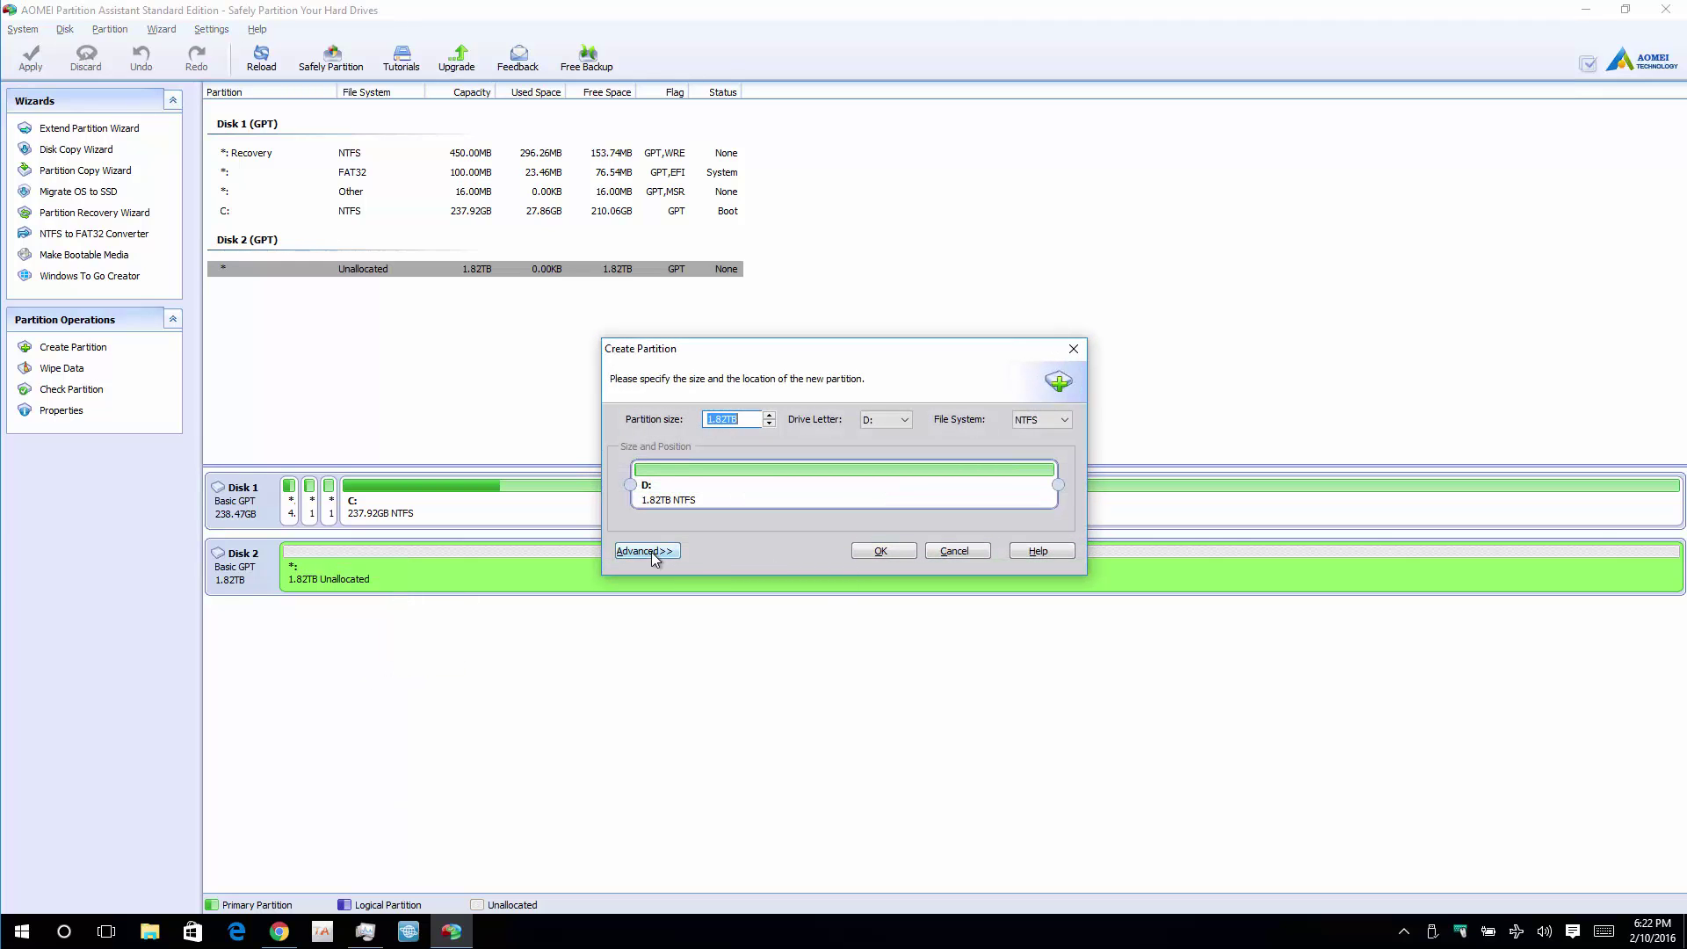
left_click(900, 550)
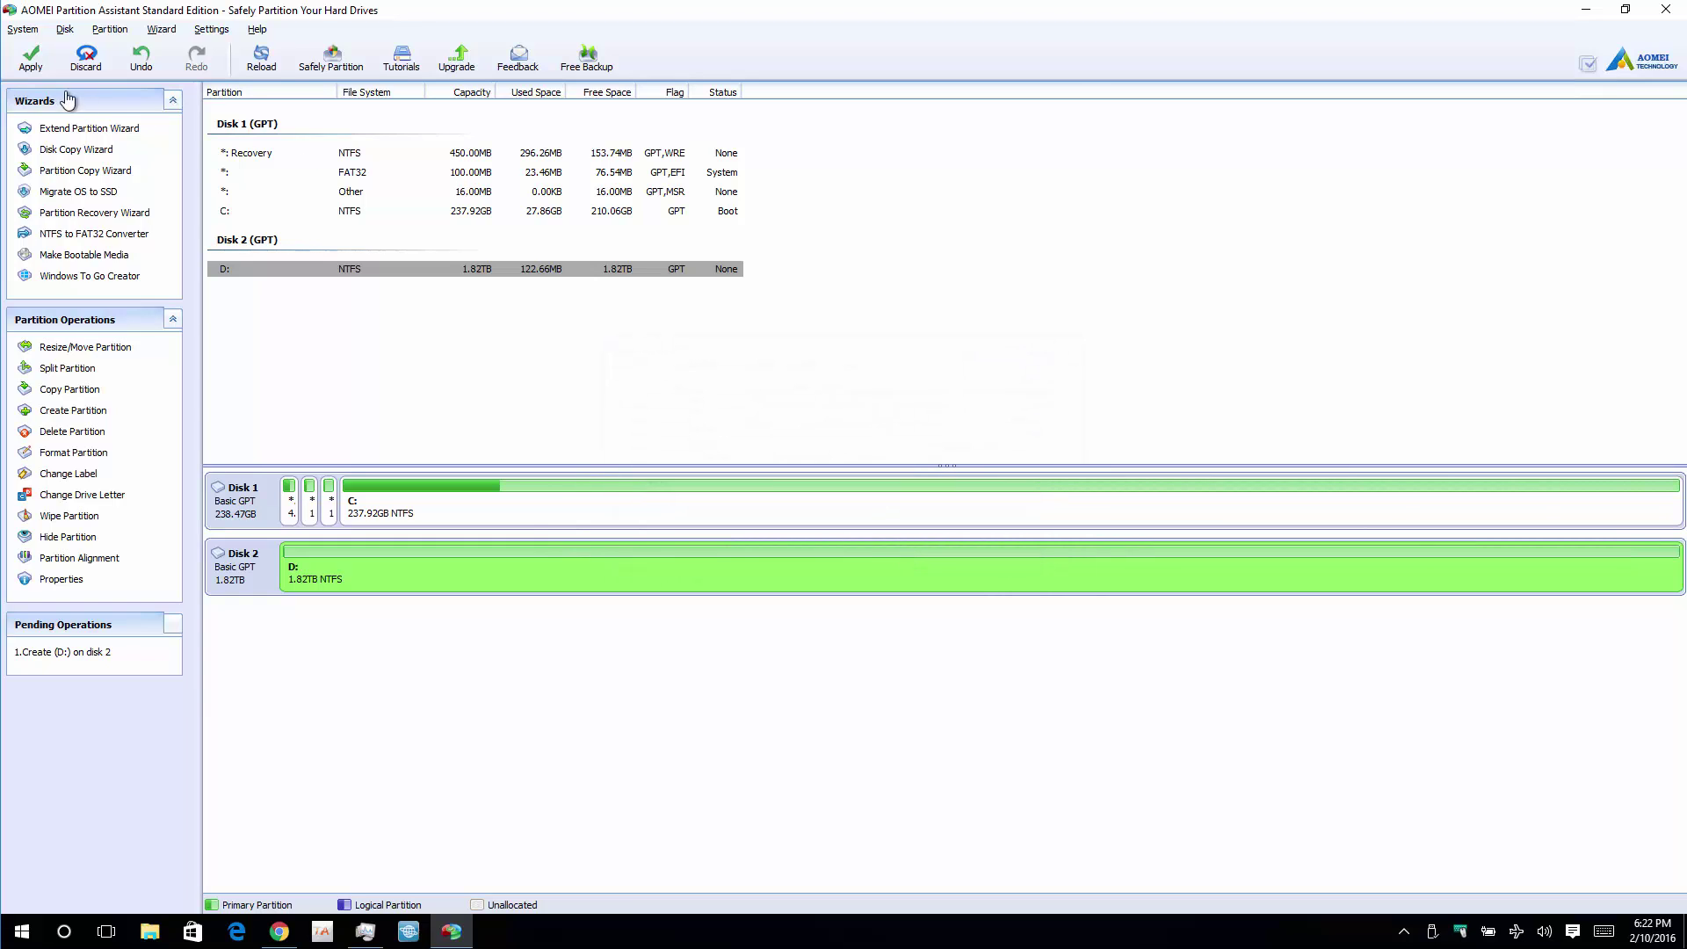
Step: Apply and confirm the pending D: creation, which stops at 30% with the partition table locked
left_click(32, 61)
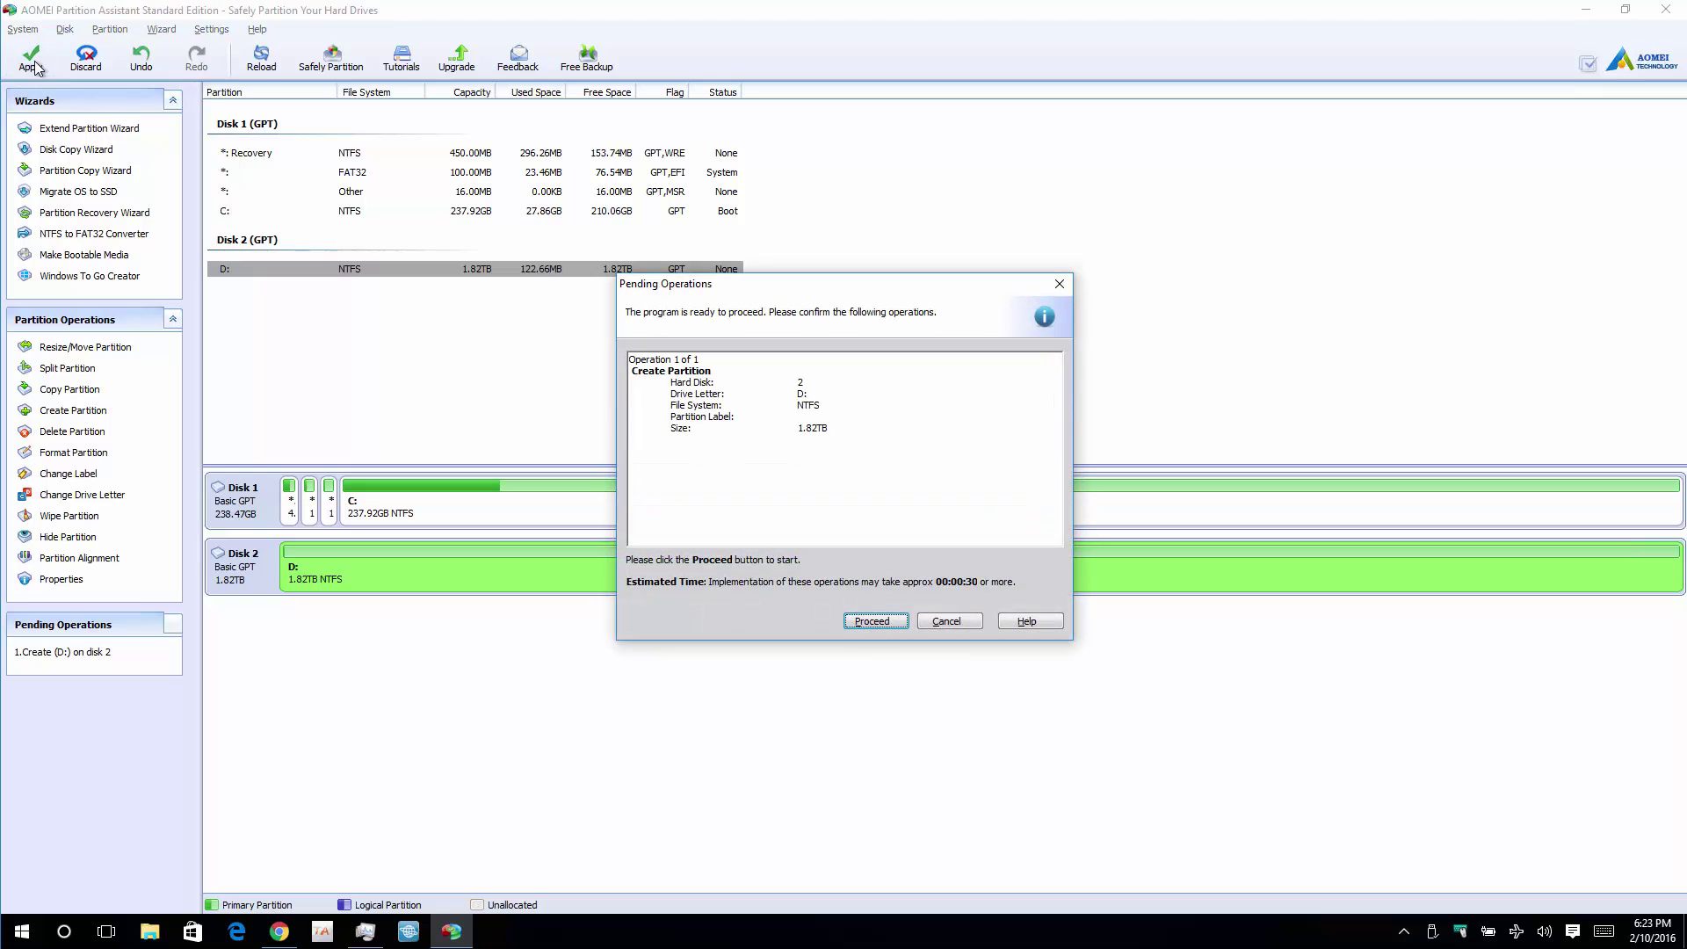
left_click(900, 622)
left_click(830, 505)
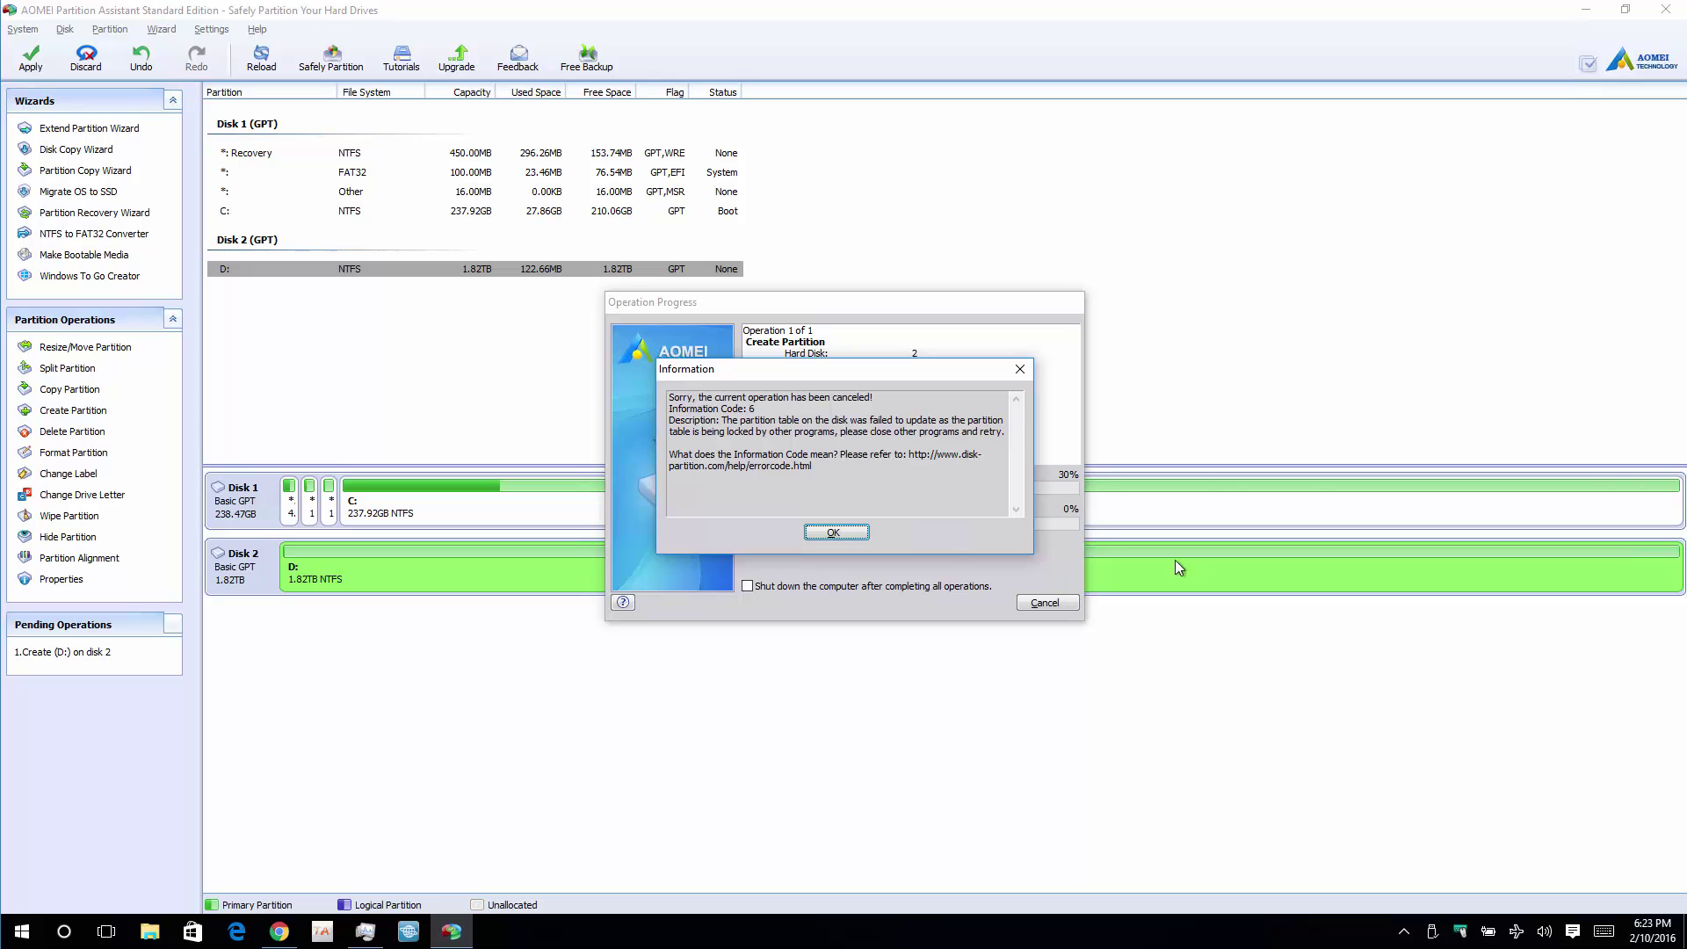
left_click(834, 532)
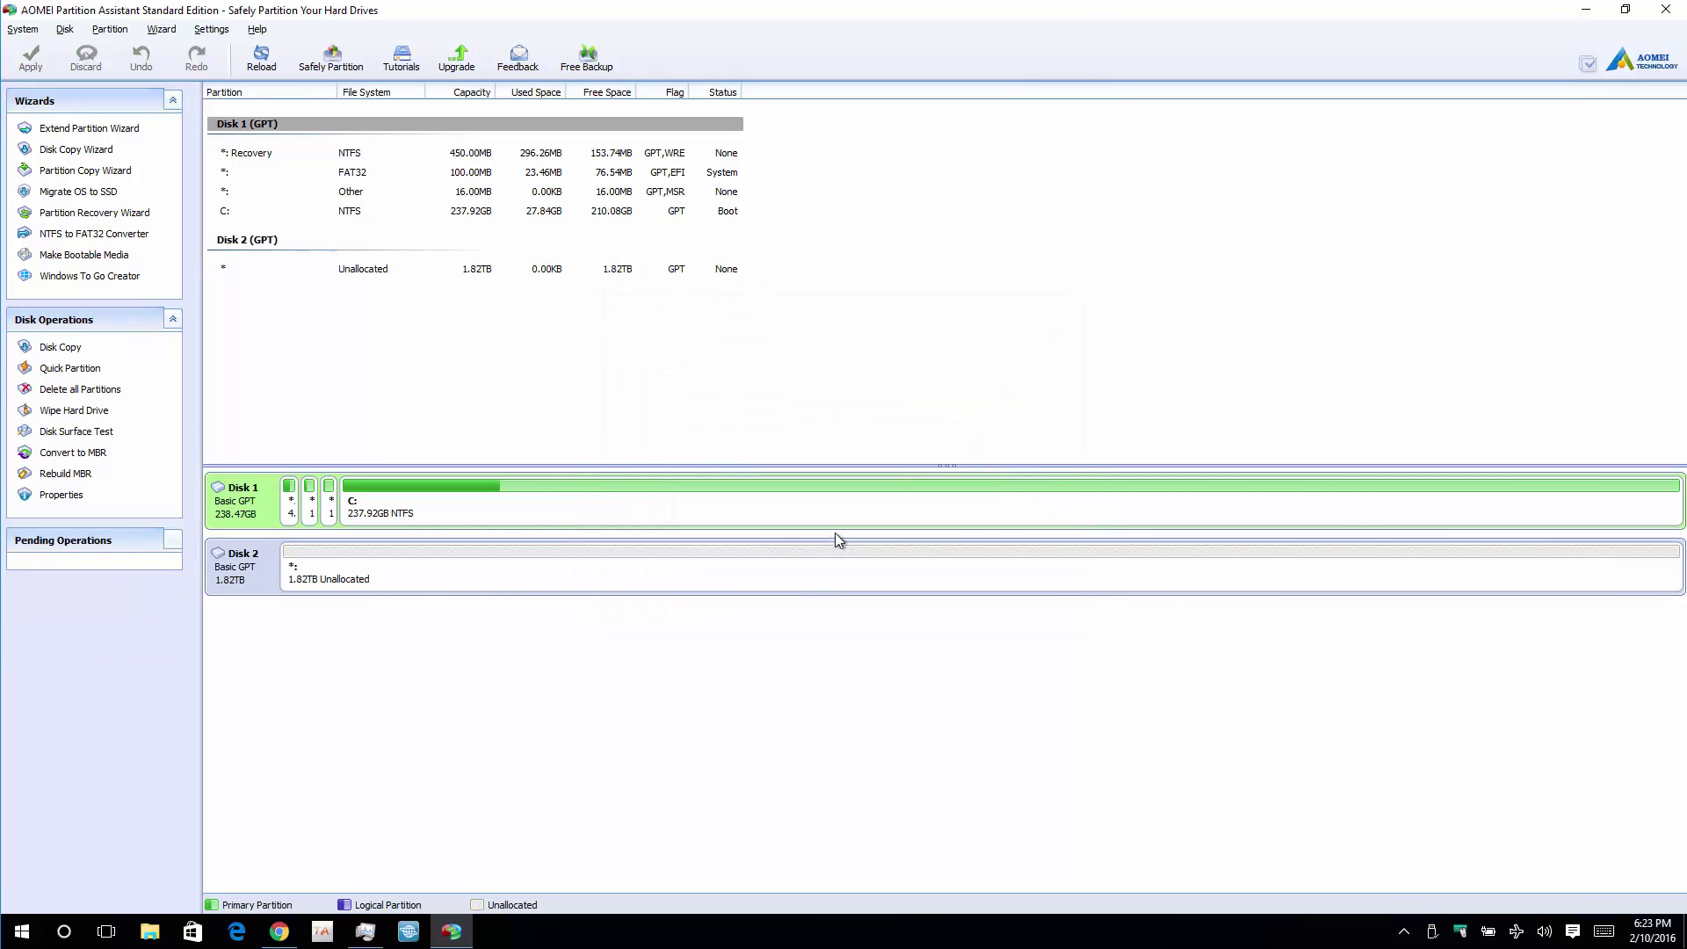
left_click(603, 574)
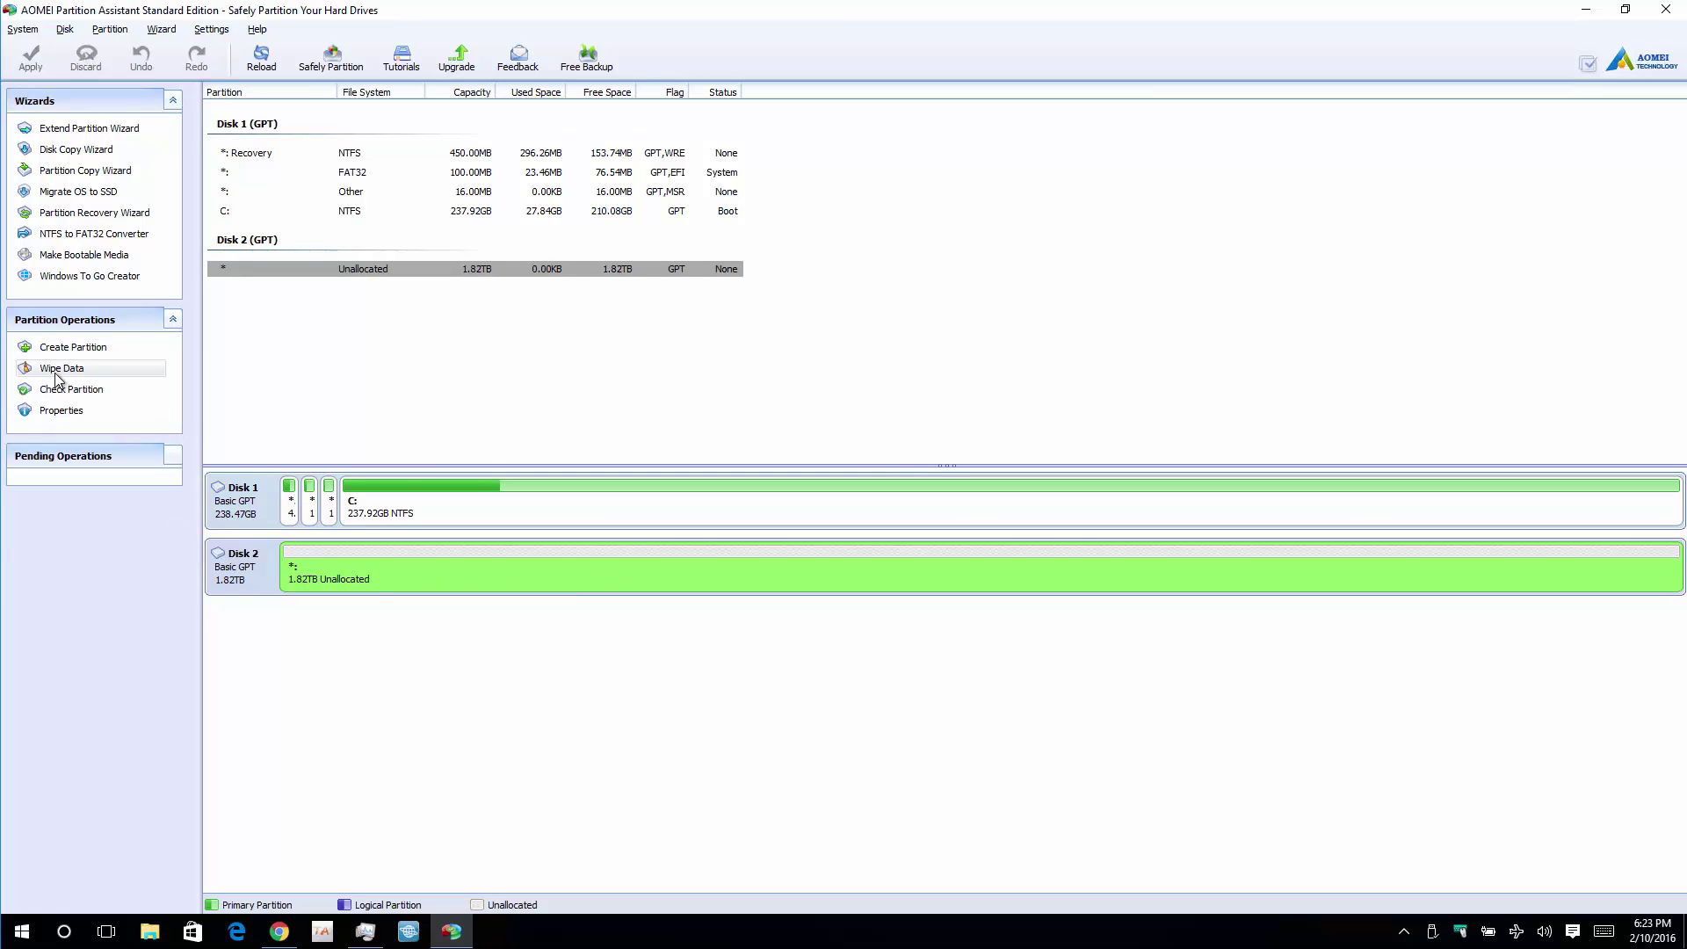
left_click(275, 585)
left_click(316, 576)
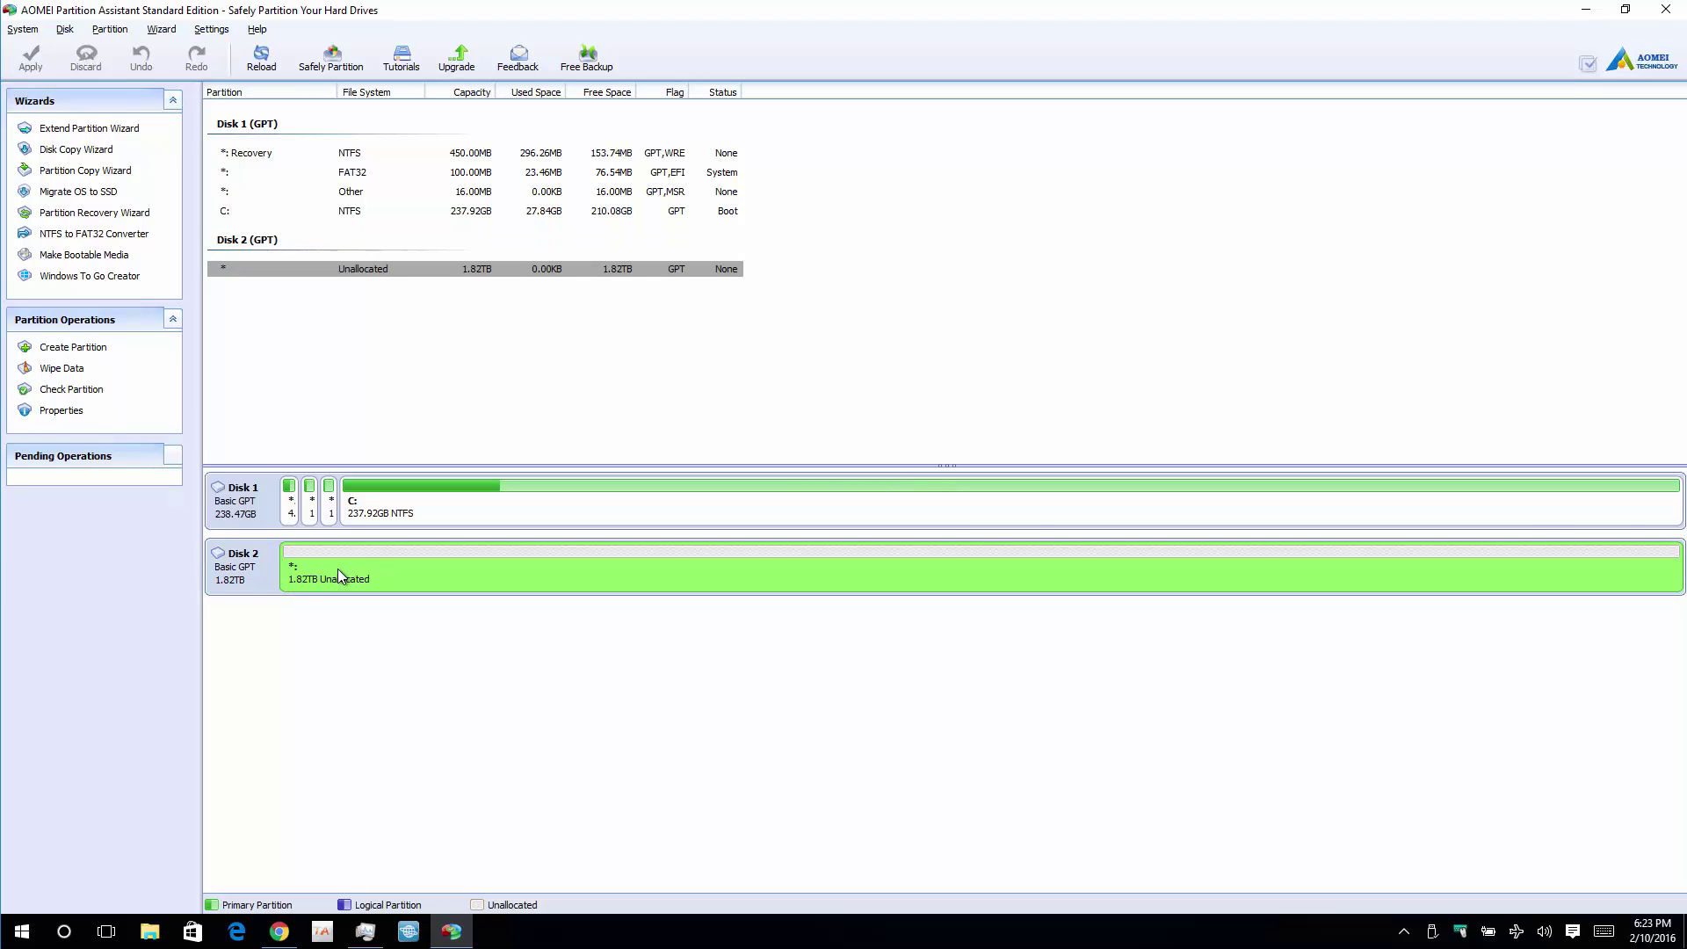
right_click(392, 270)
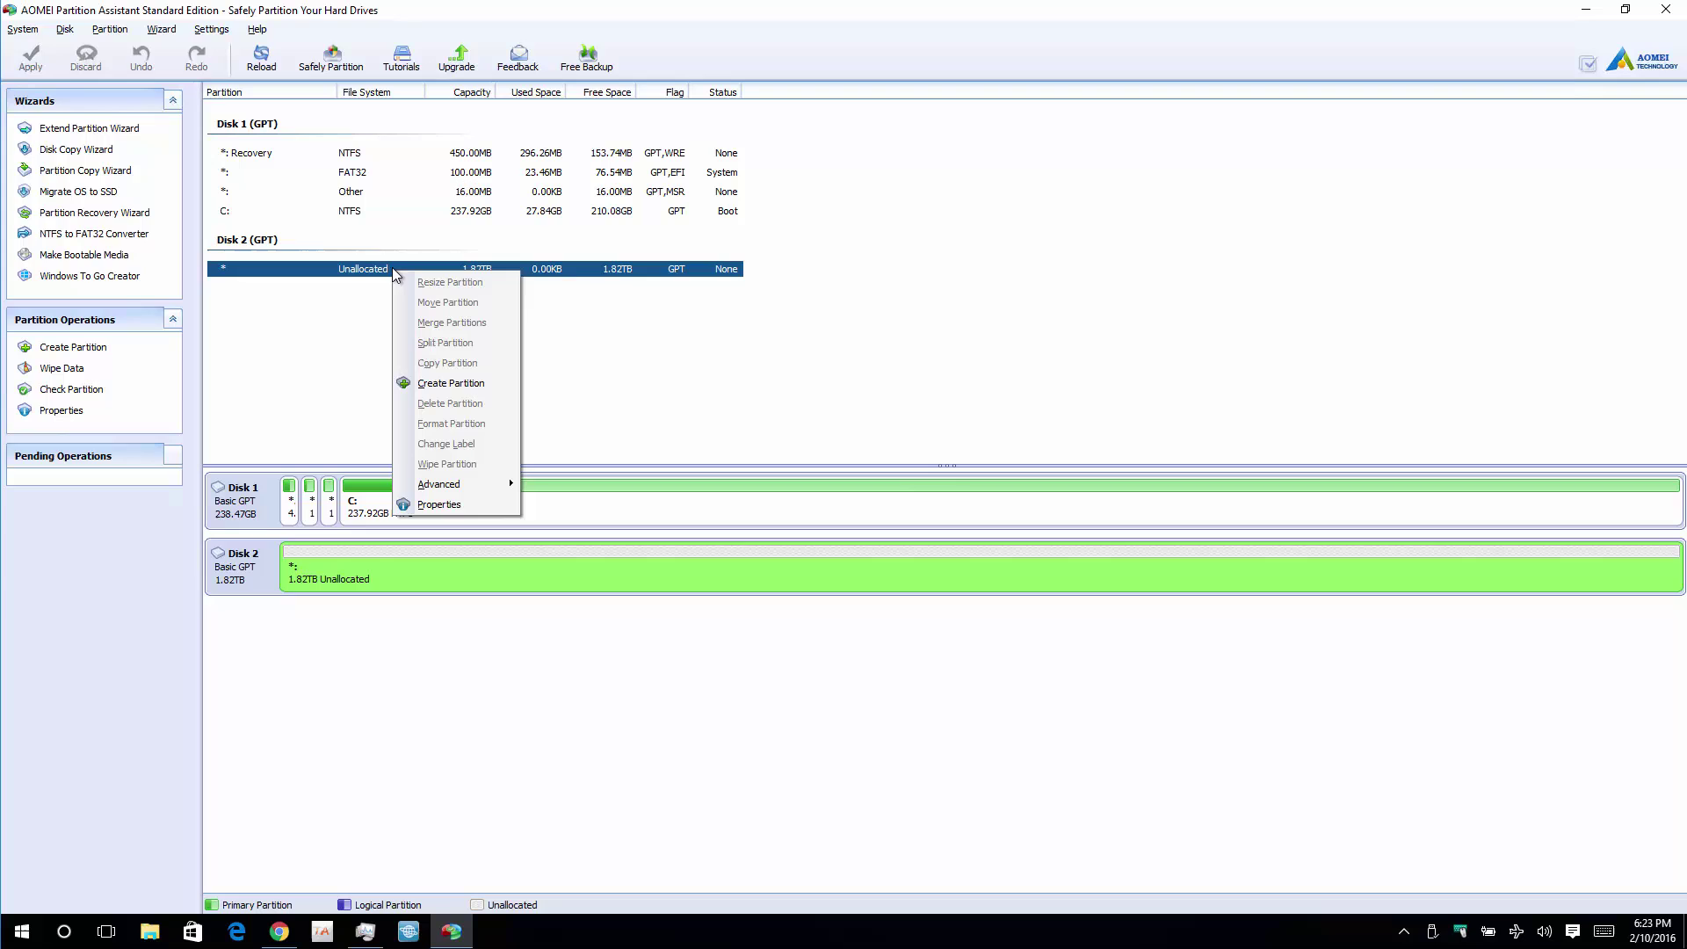
mouse_move(463, 494)
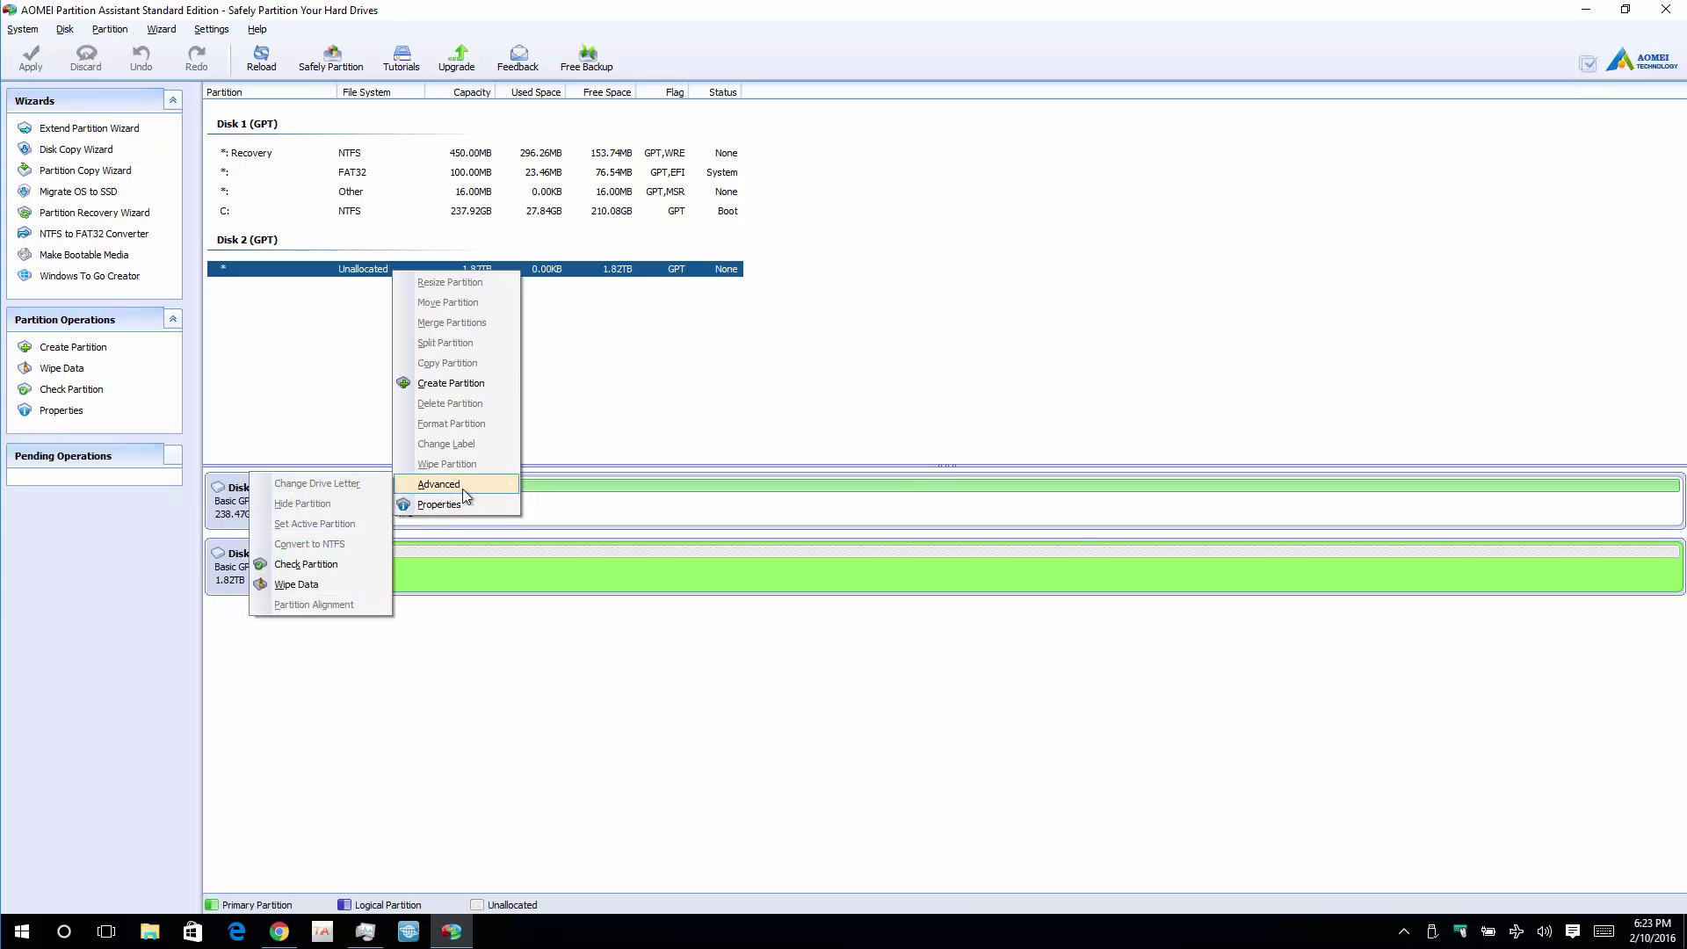
left_click(318, 583)
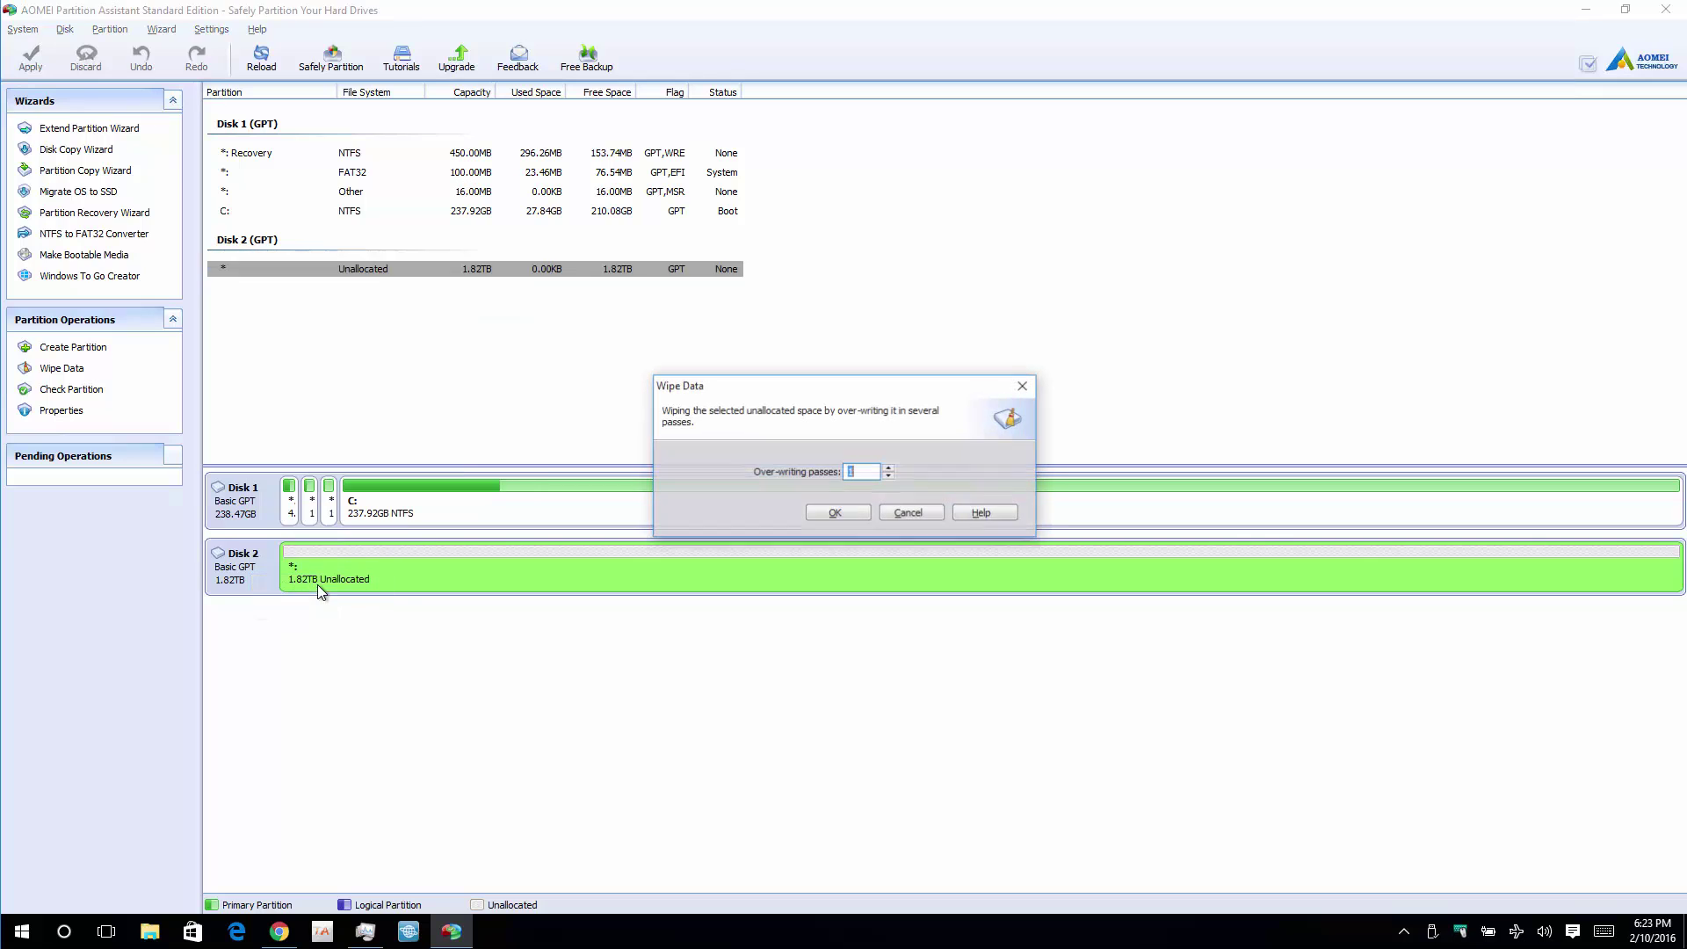
left_click(914, 513)
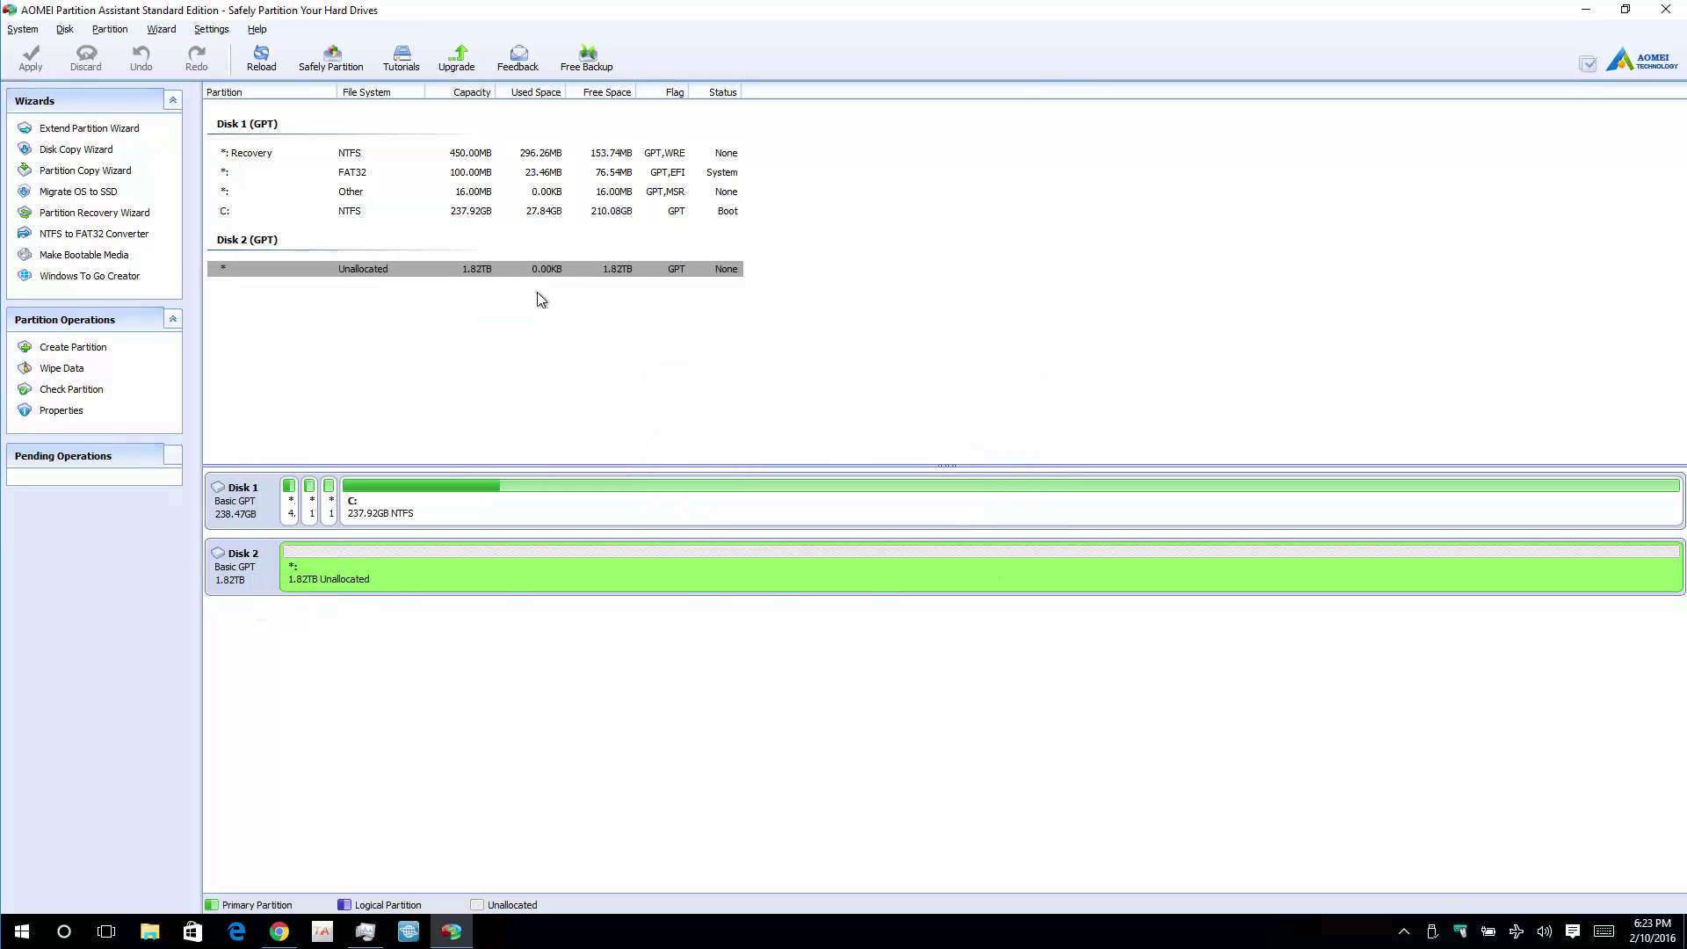
Step: Run Advanced > Check Partition as a Quick Check on Disk 2's unallocated space until 100%
right_click(376, 571)
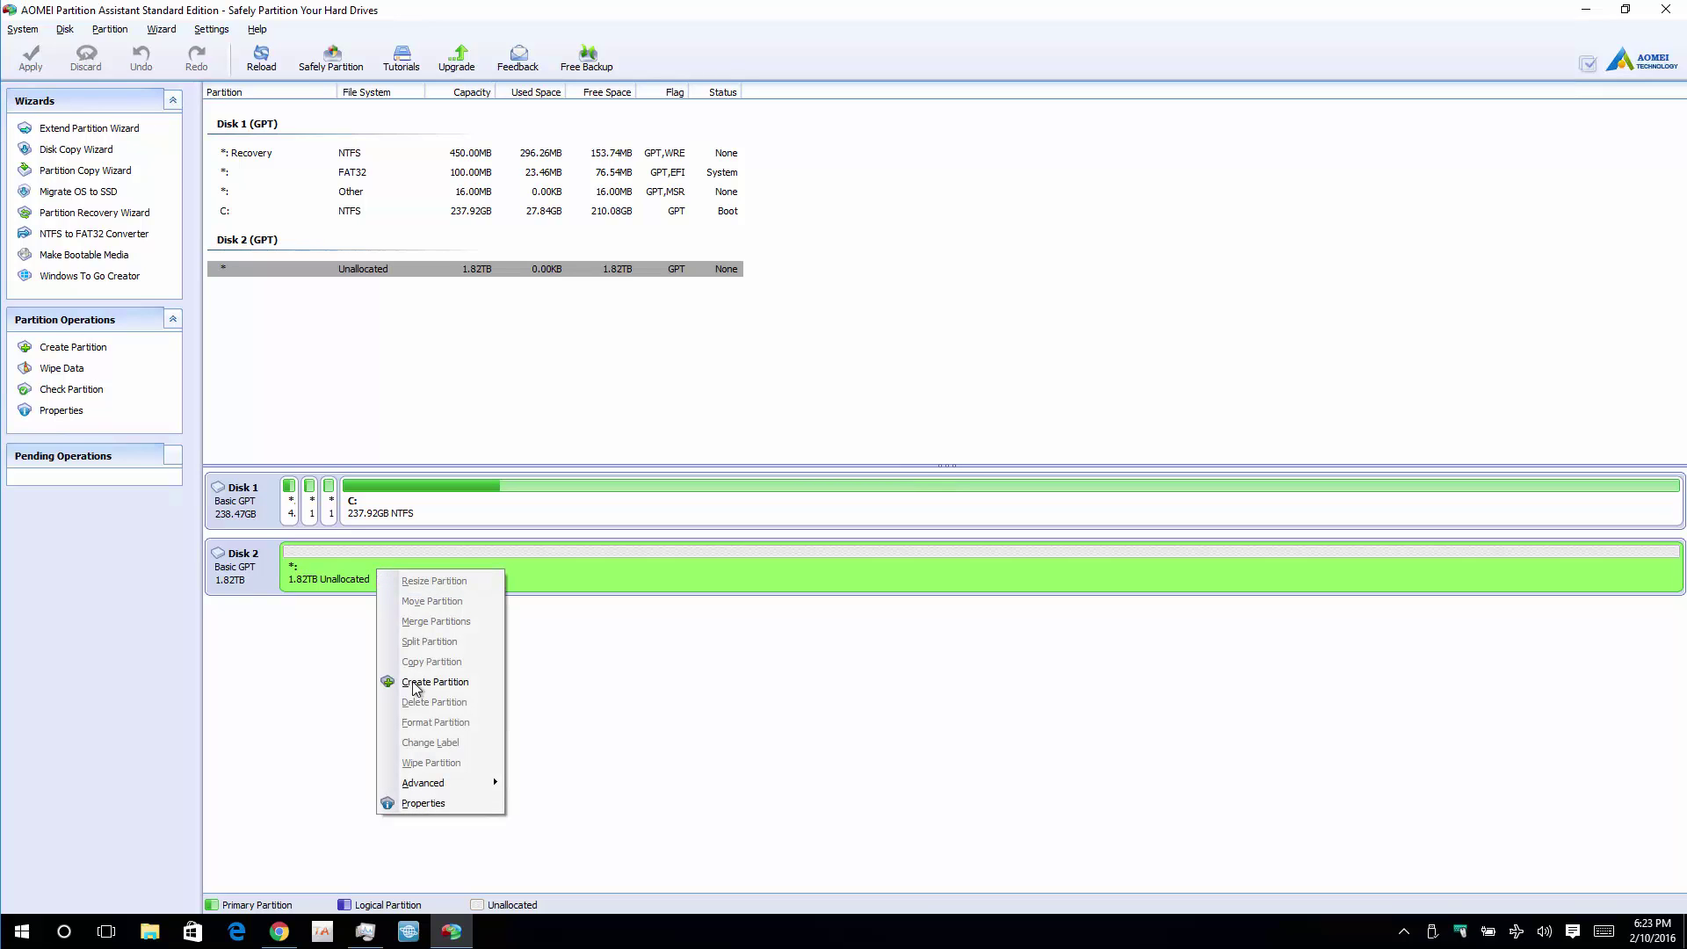
mouse_move(465, 782)
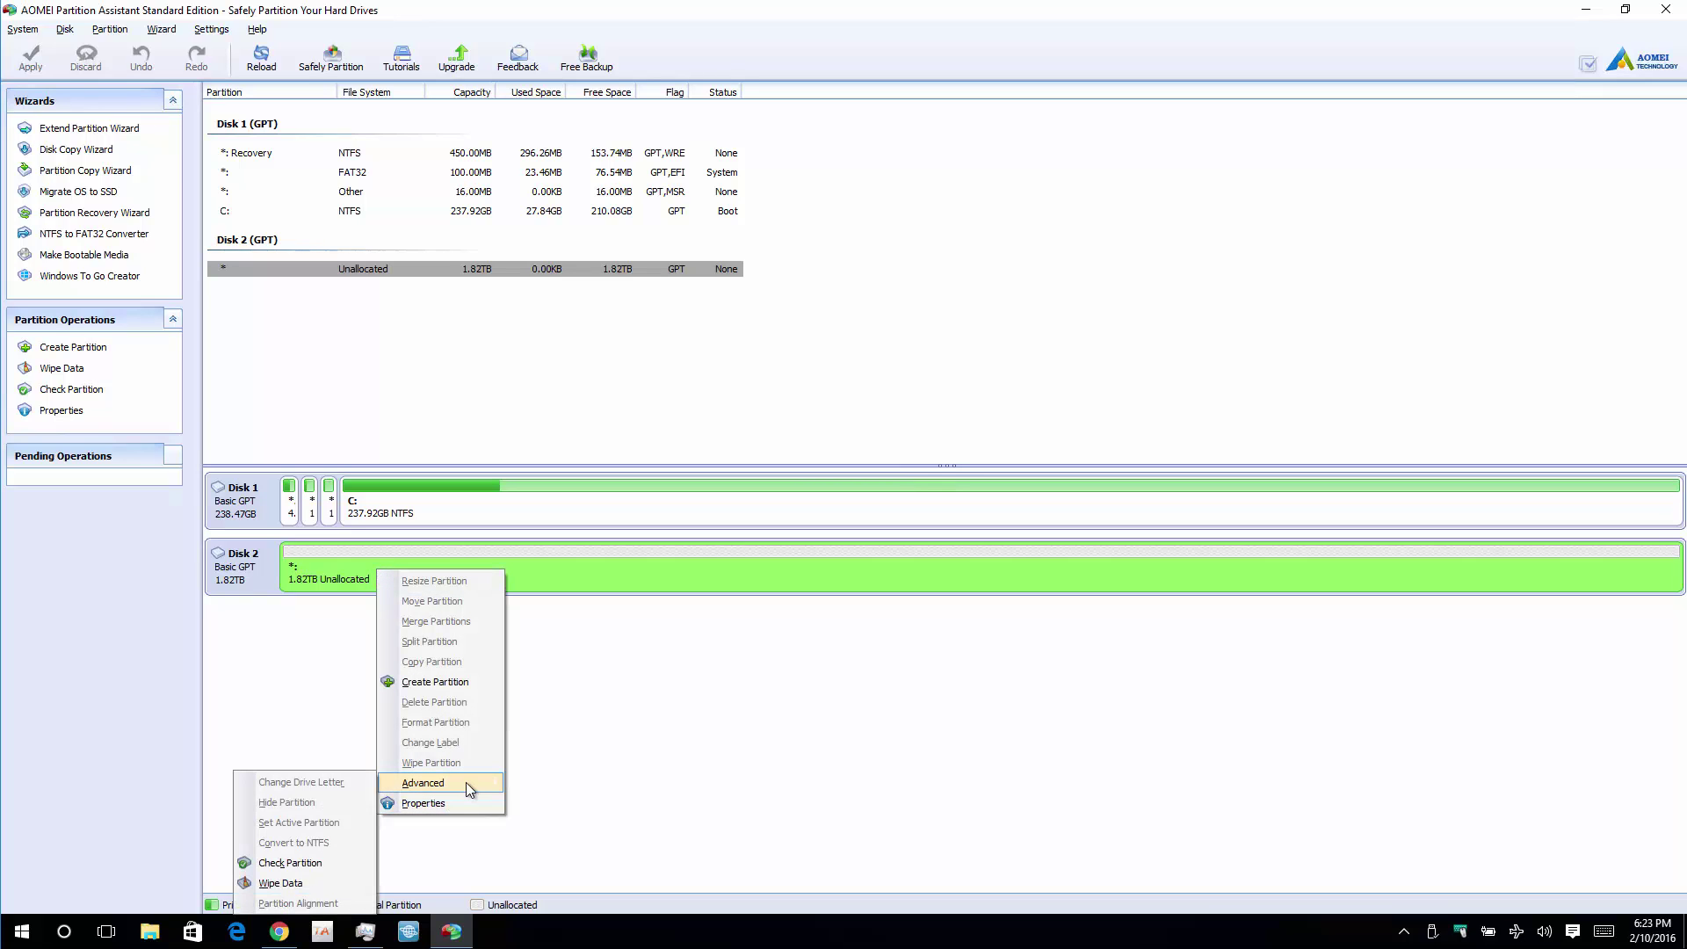
left_click(334, 863)
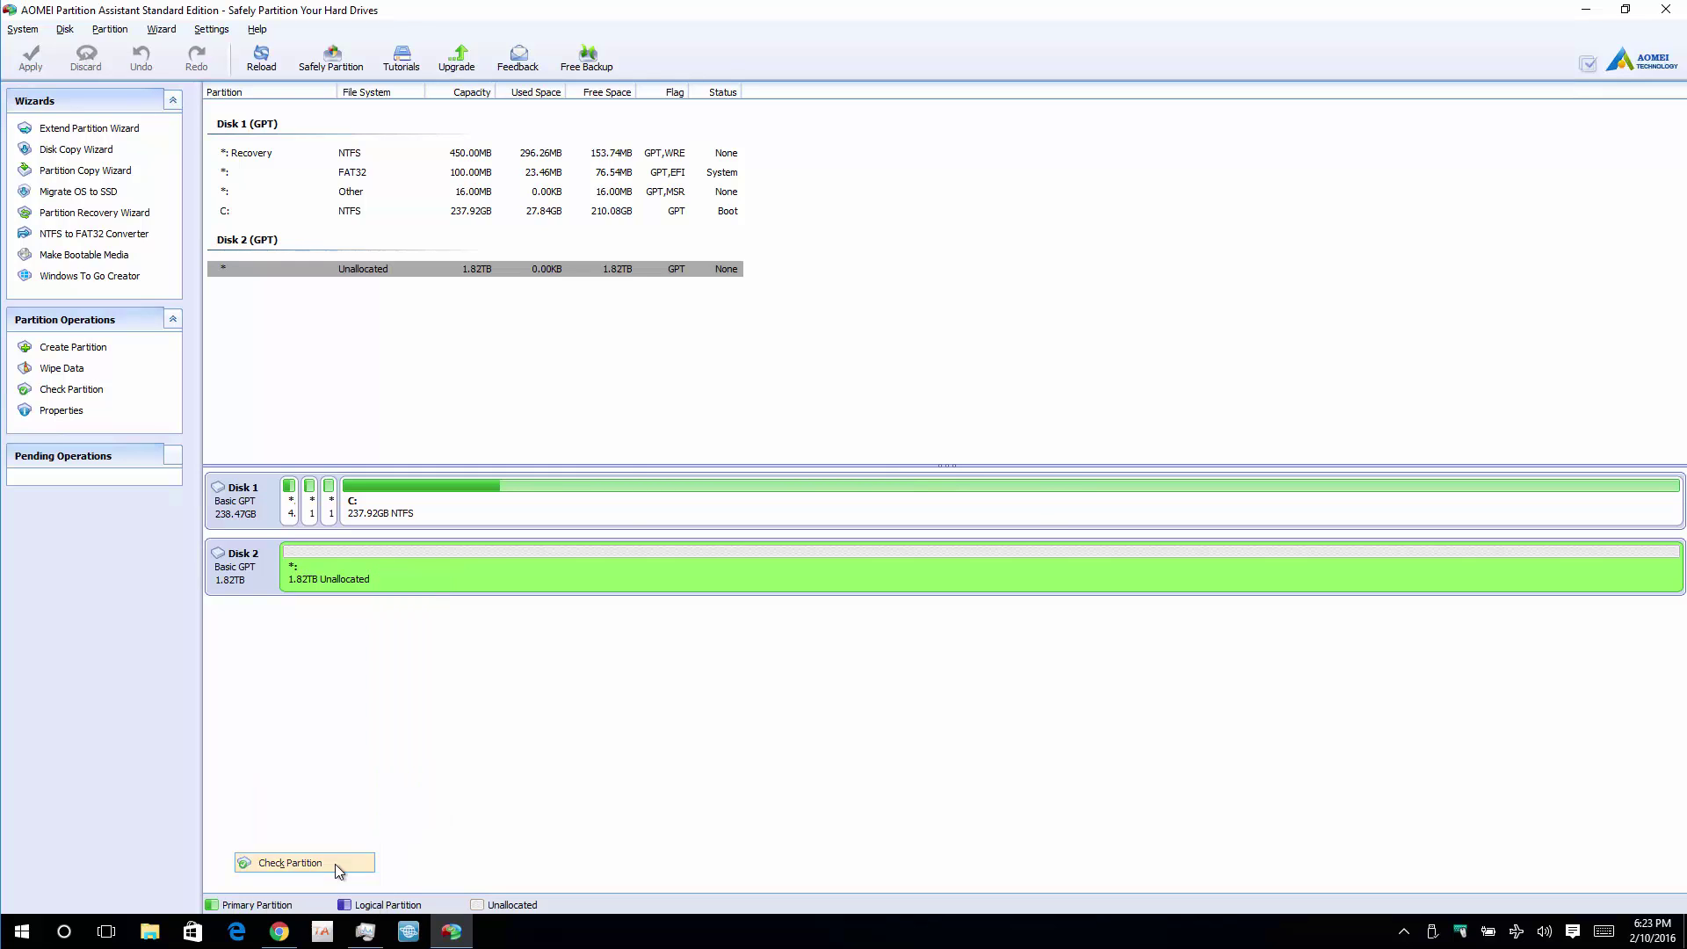
left_click(837, 526)
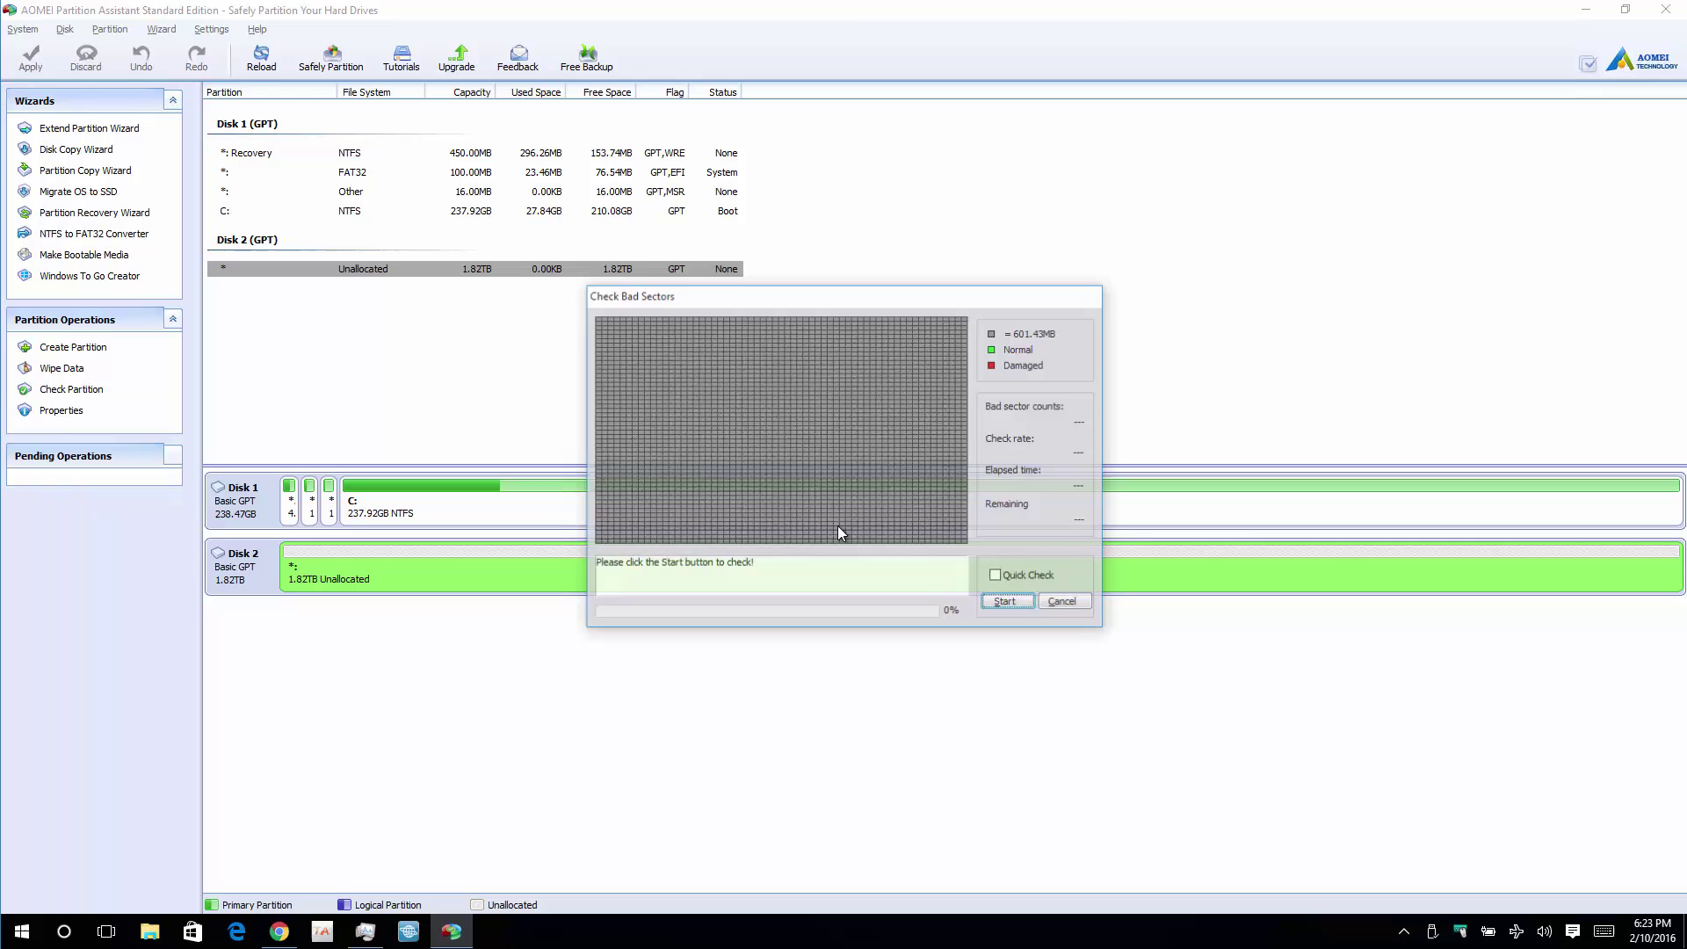
left_click(1018, 605)
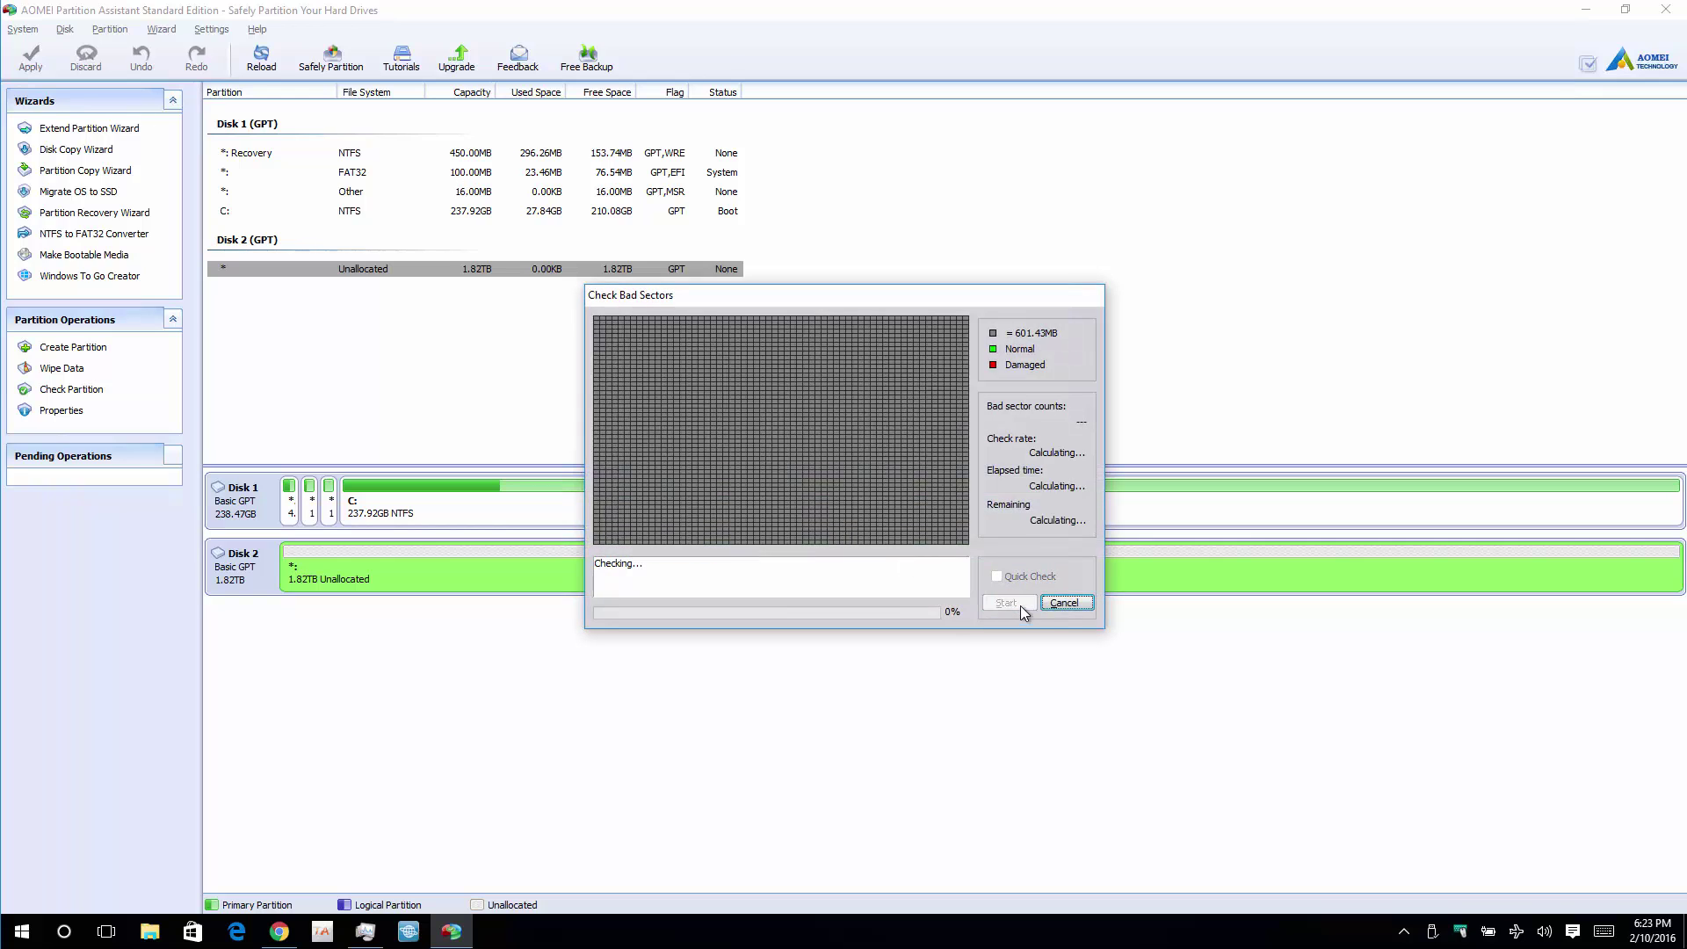
left_click(1066, 604)
left_click(1017, 580)
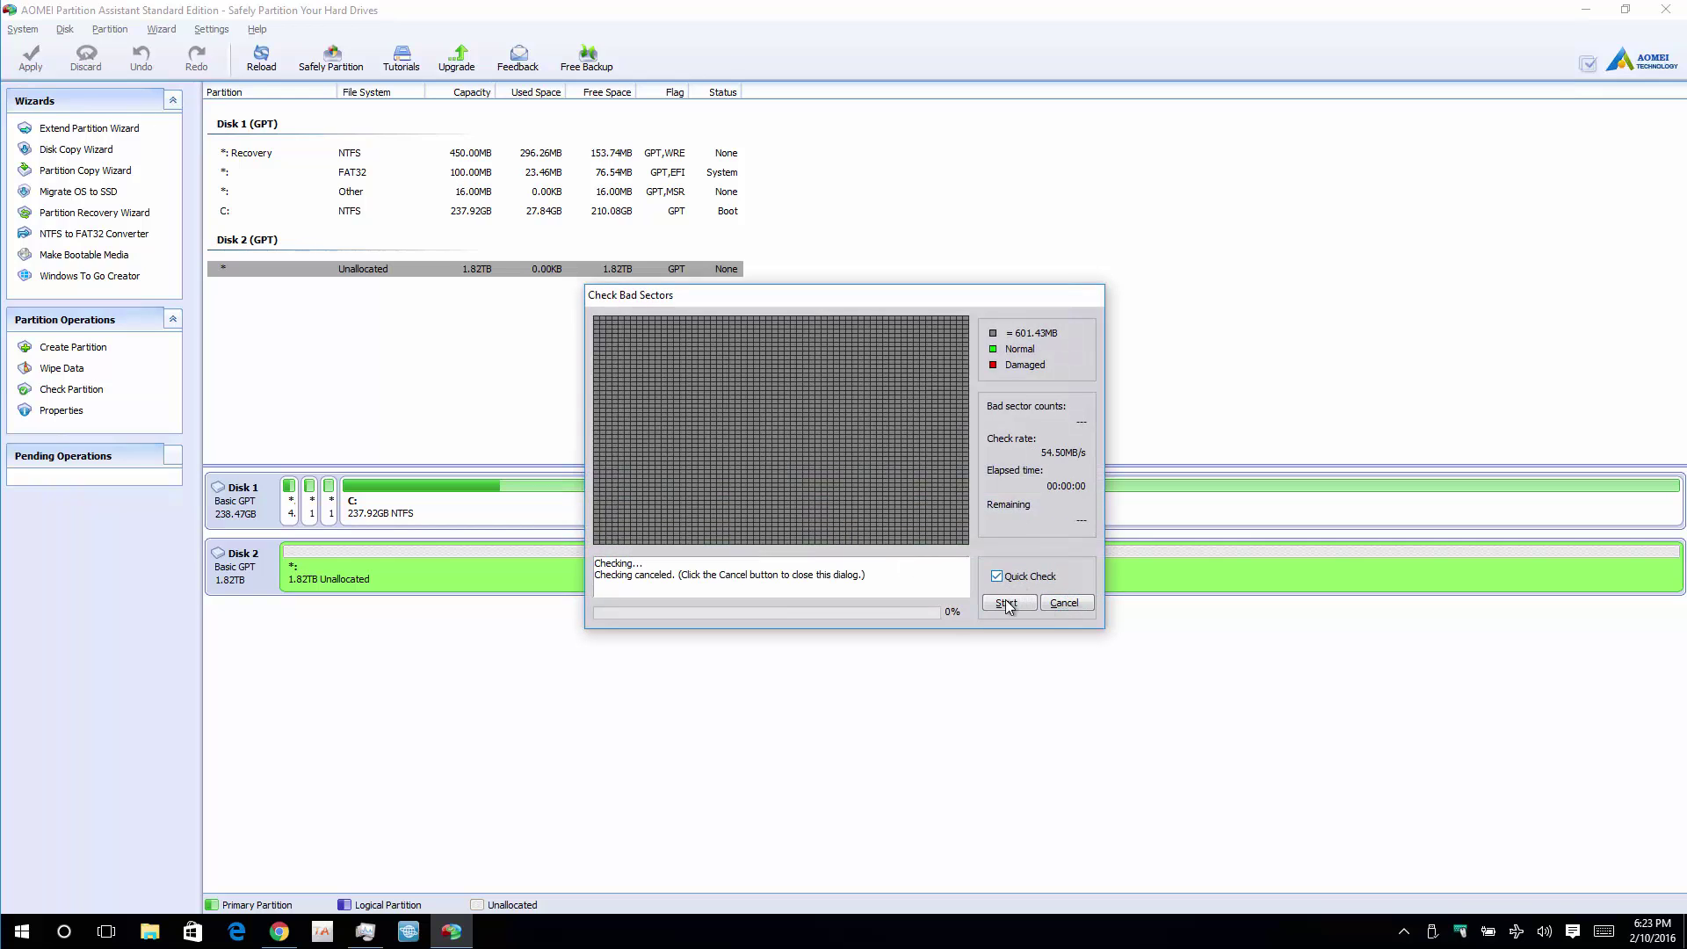
left_click(1007, 607)
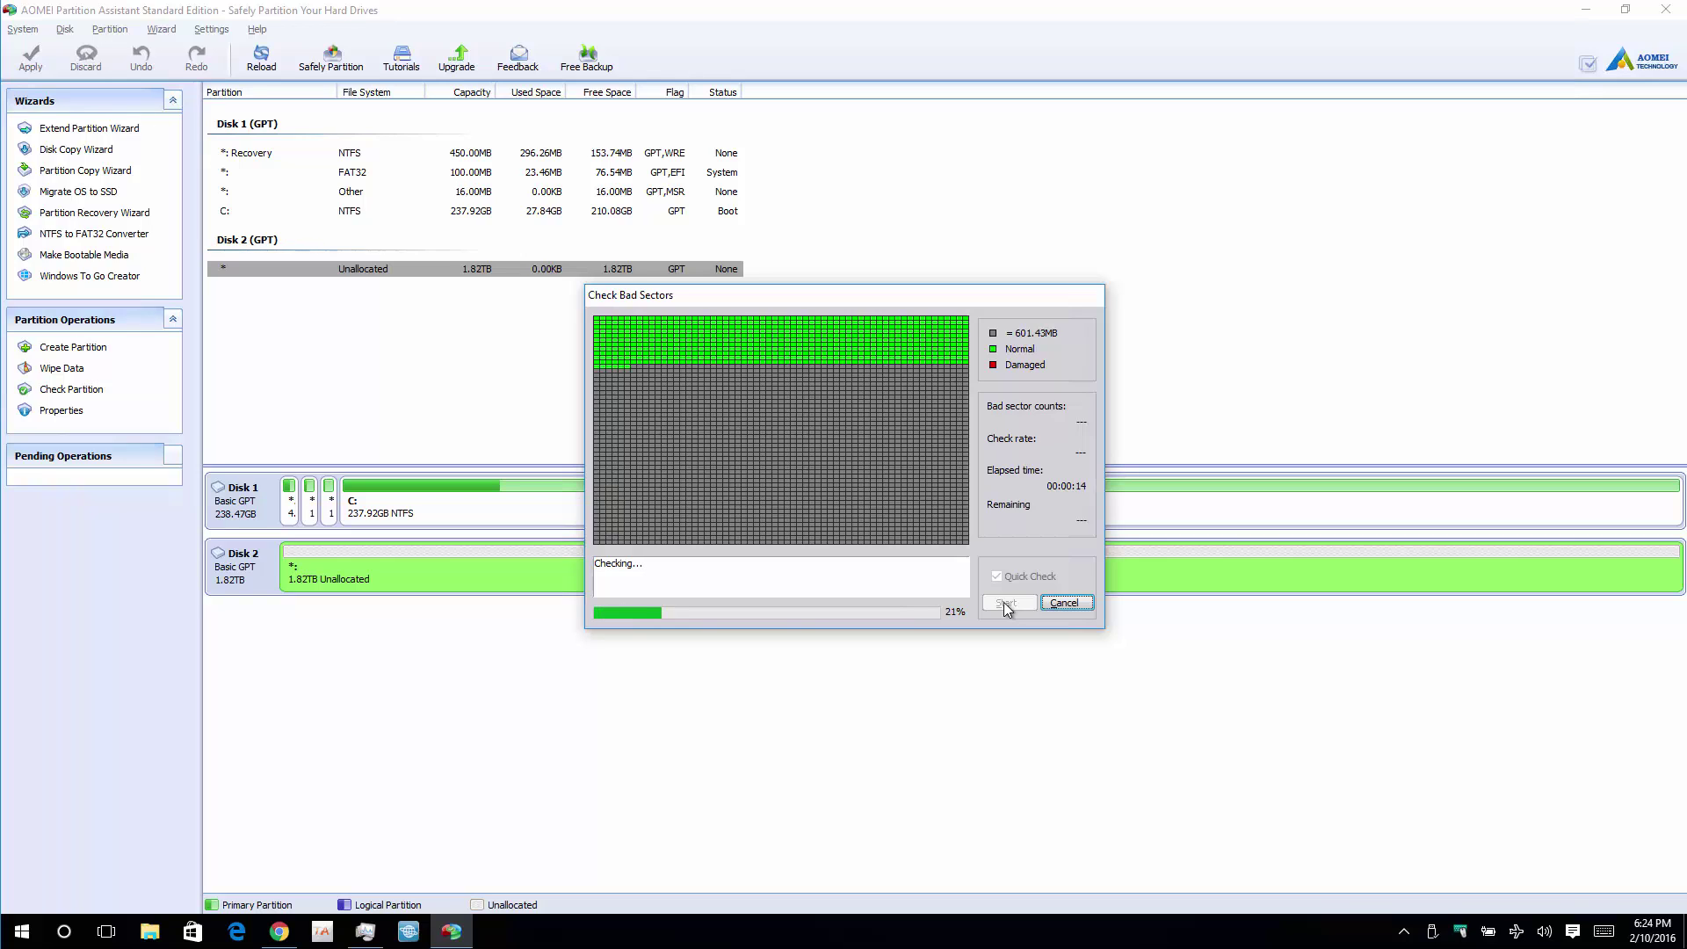
left_click(1403, 937)
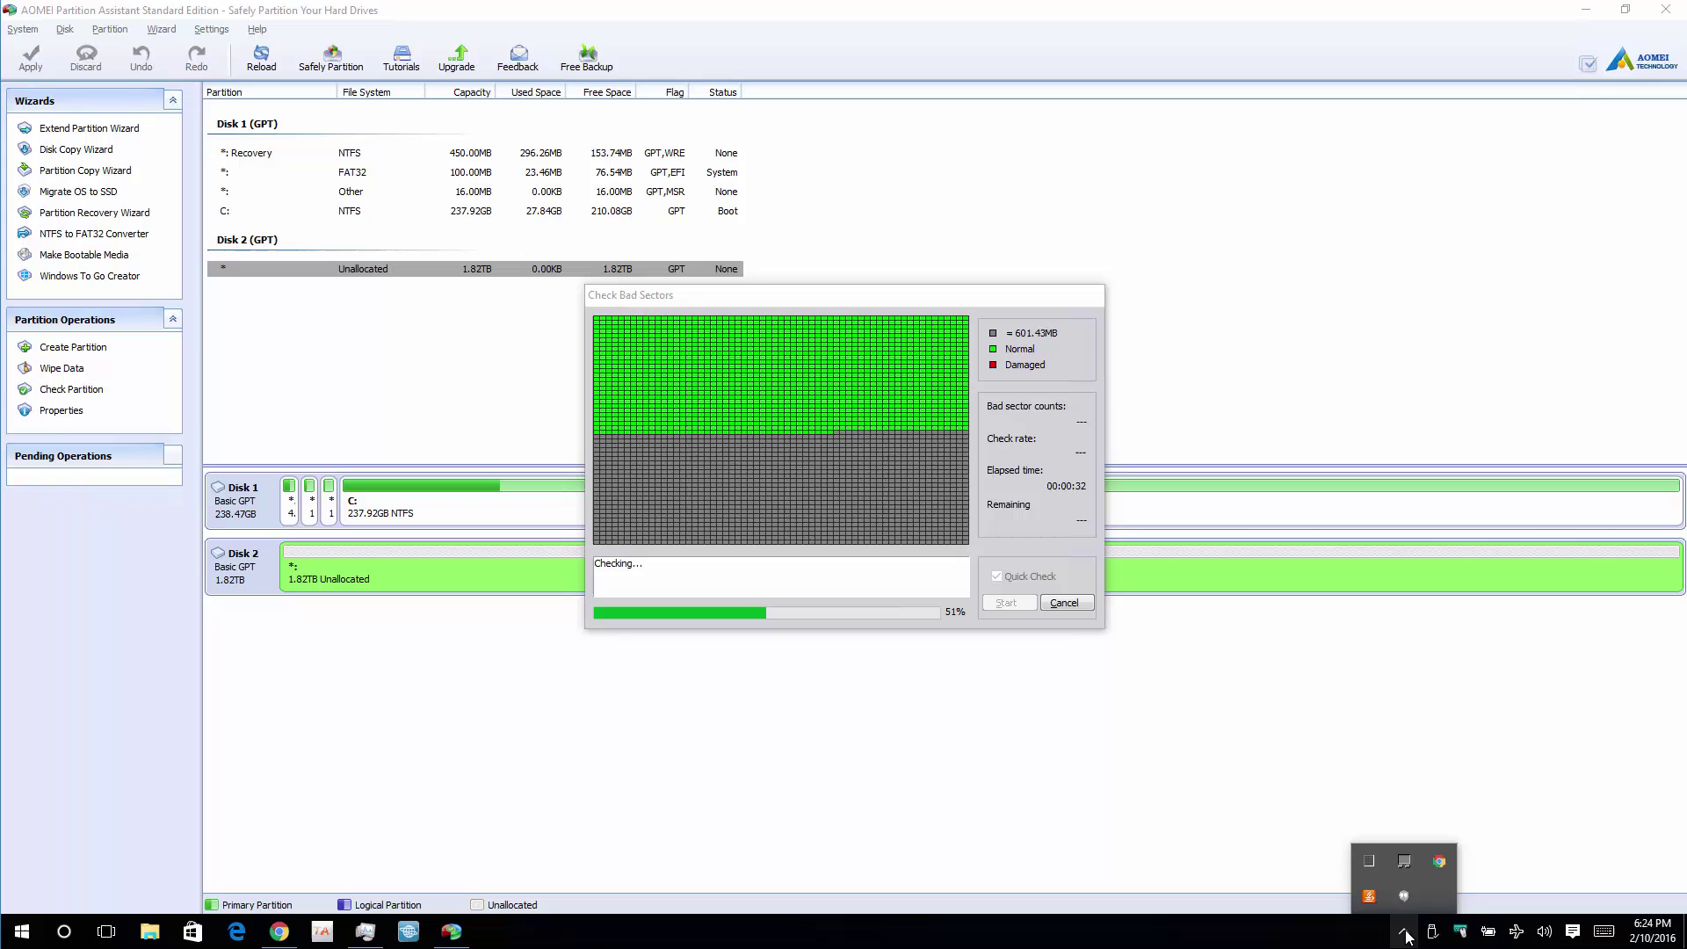
left_click(1405, 936)
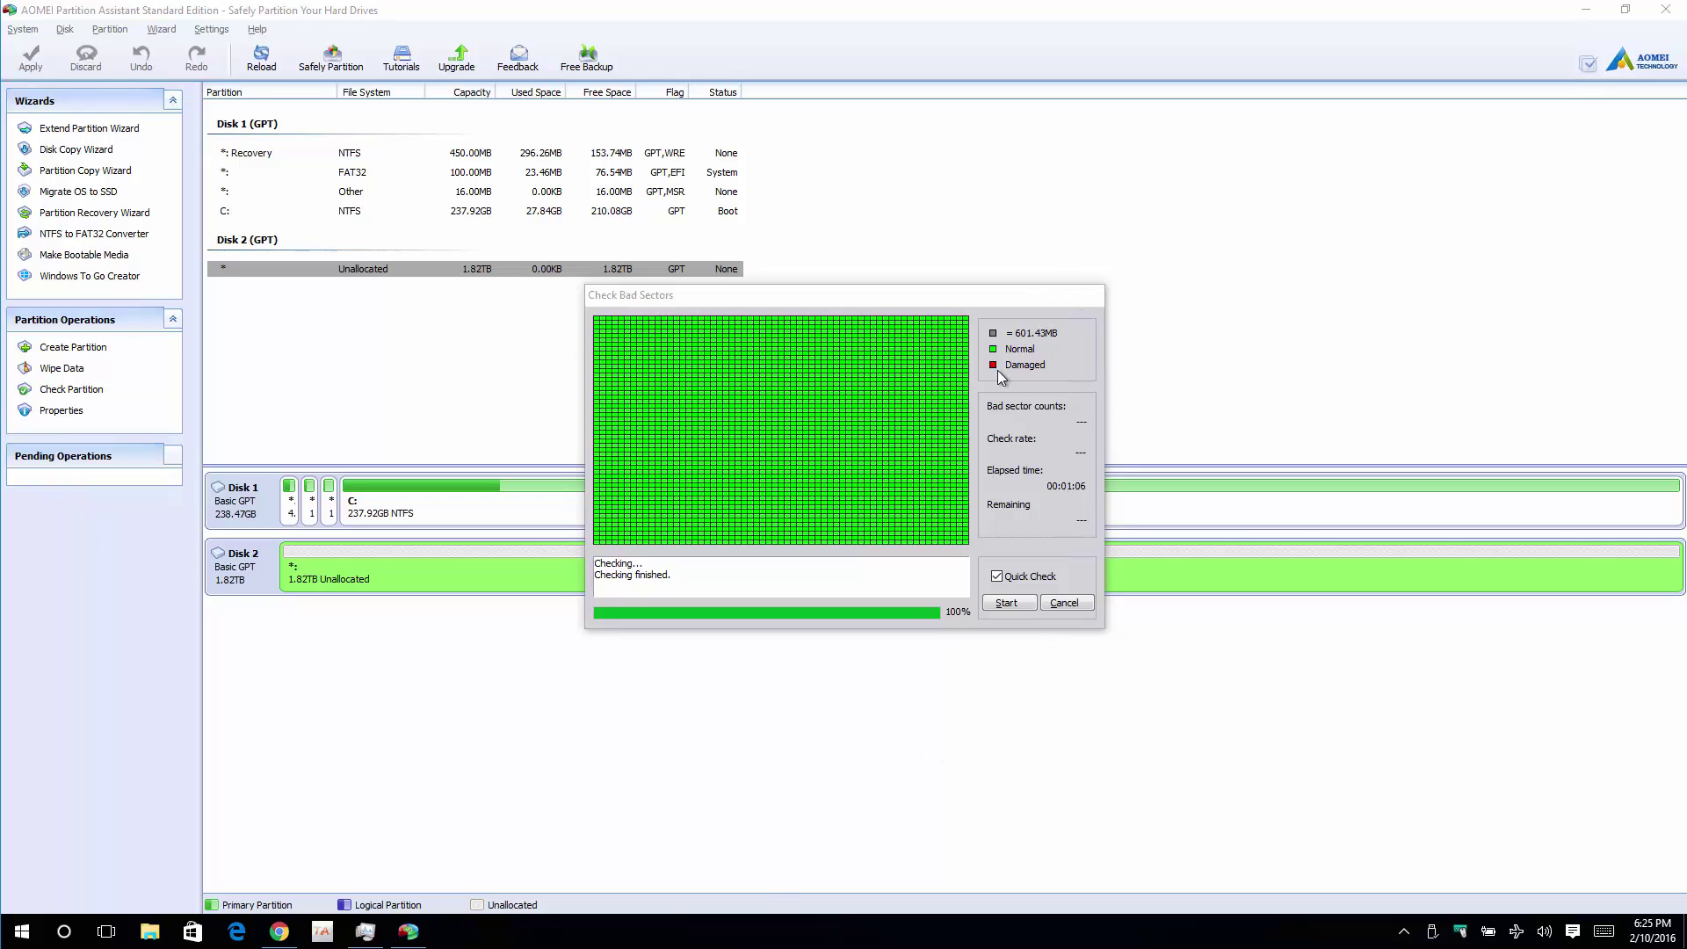
Step: Close the finished bad-sector check results and dismiss the partition menus
left_click(1061, 601)
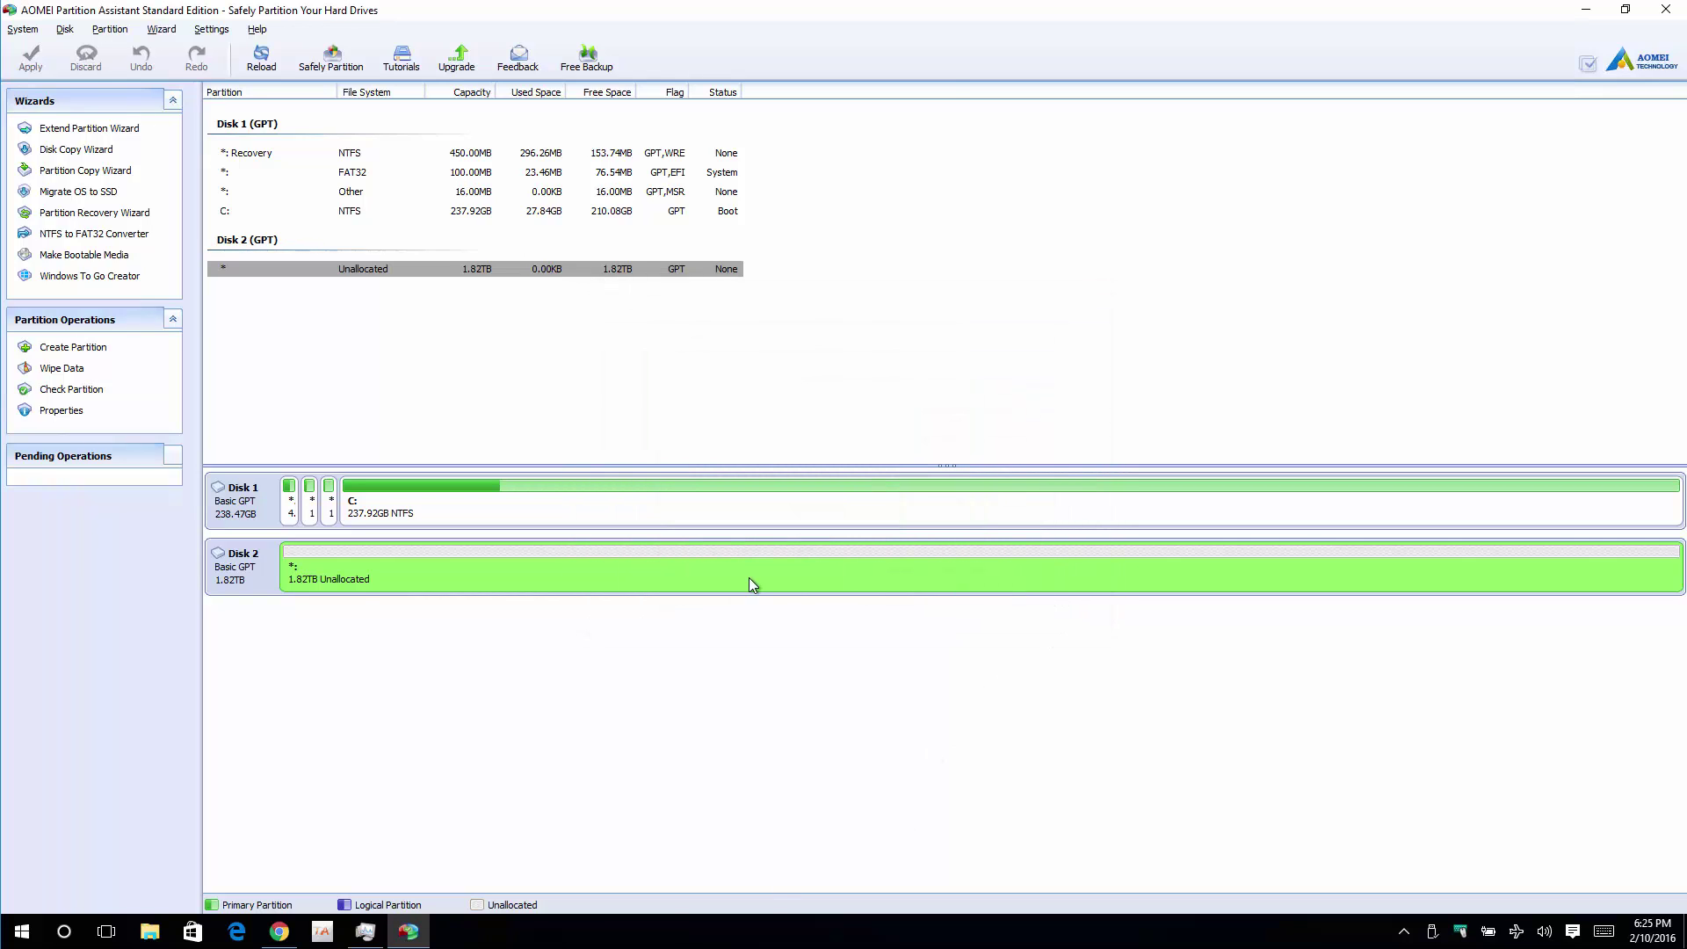
right_click(327, 578)
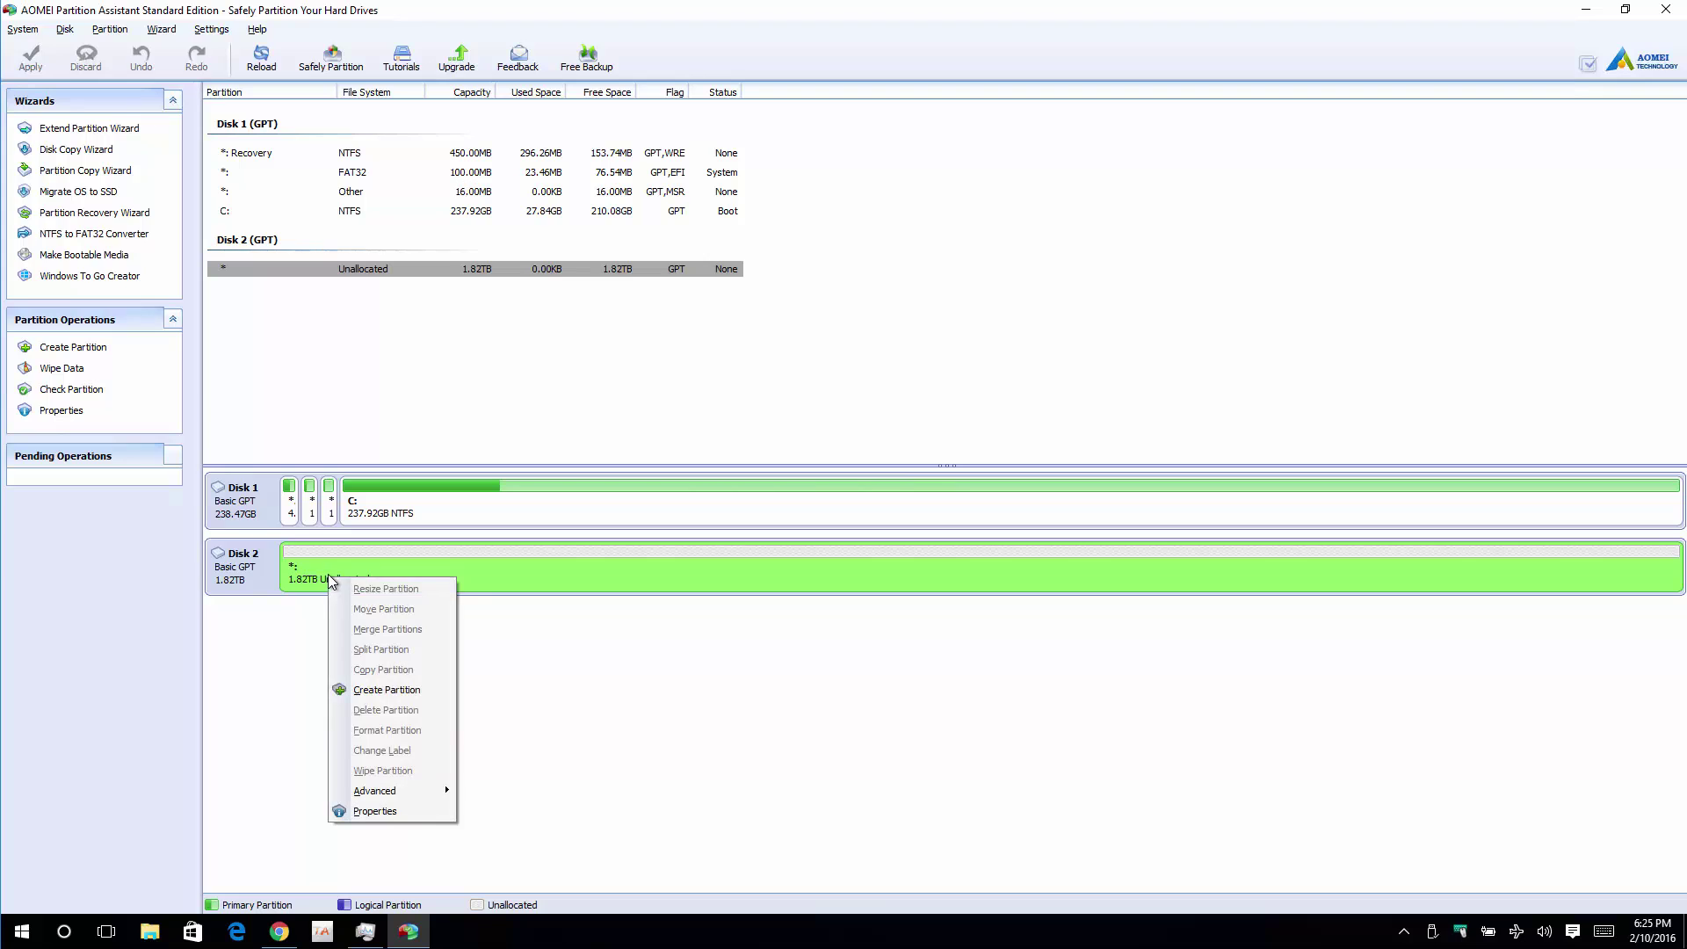
mouse_move(393, 790)
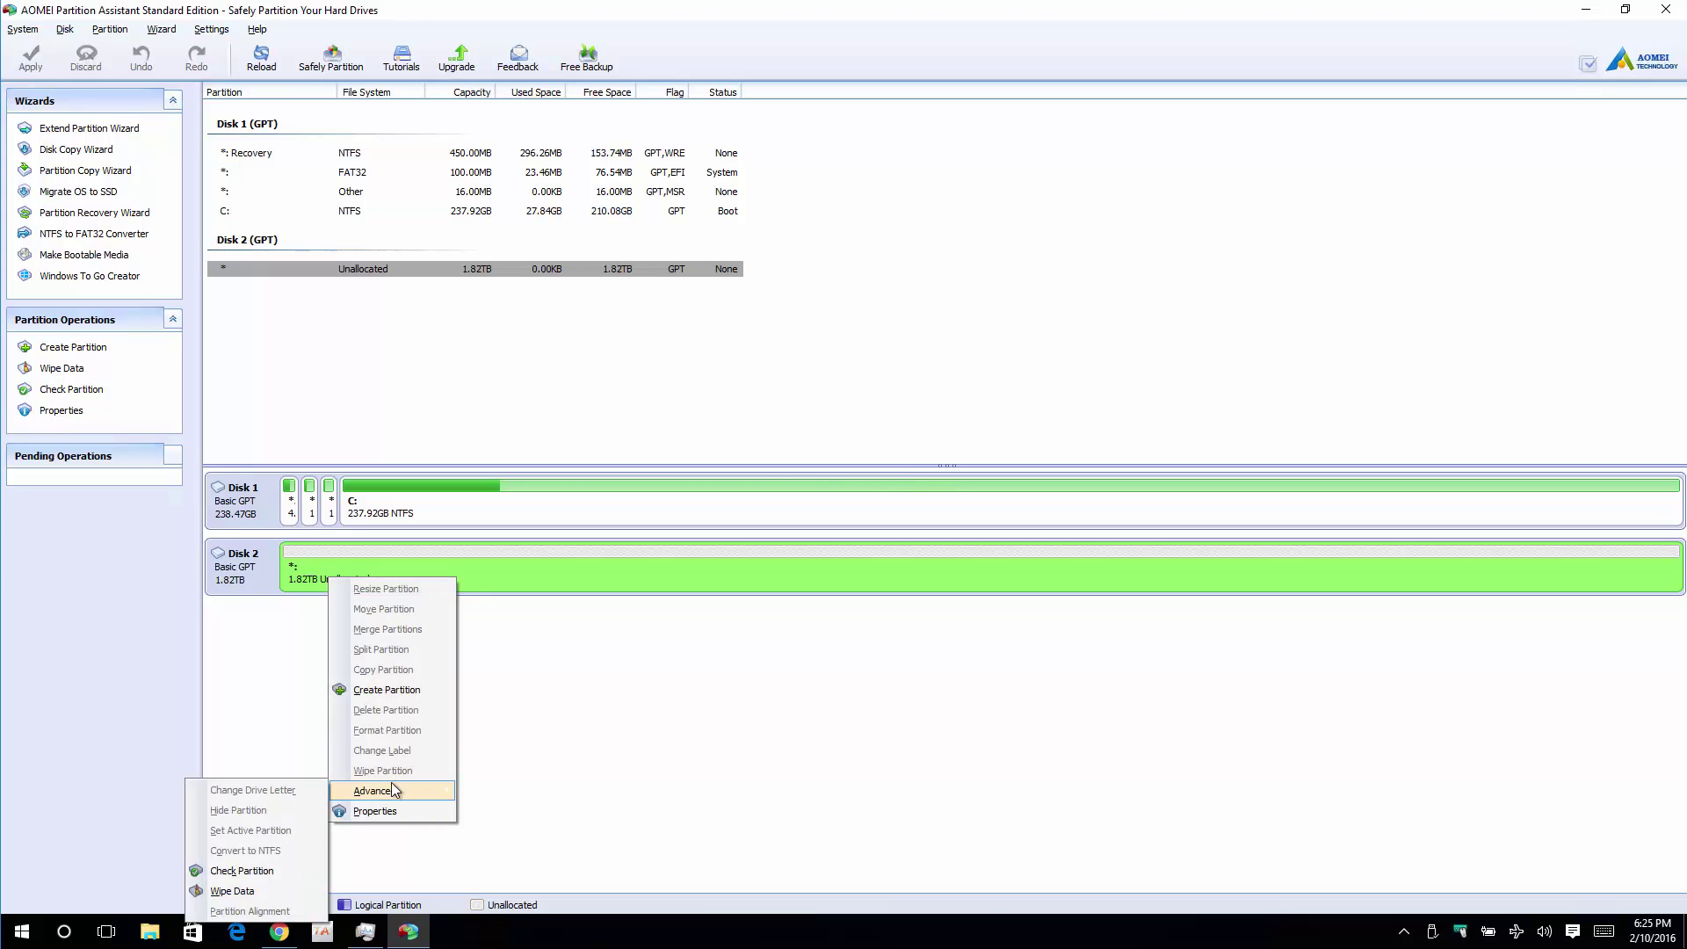
key("Escape")
key("Escape")
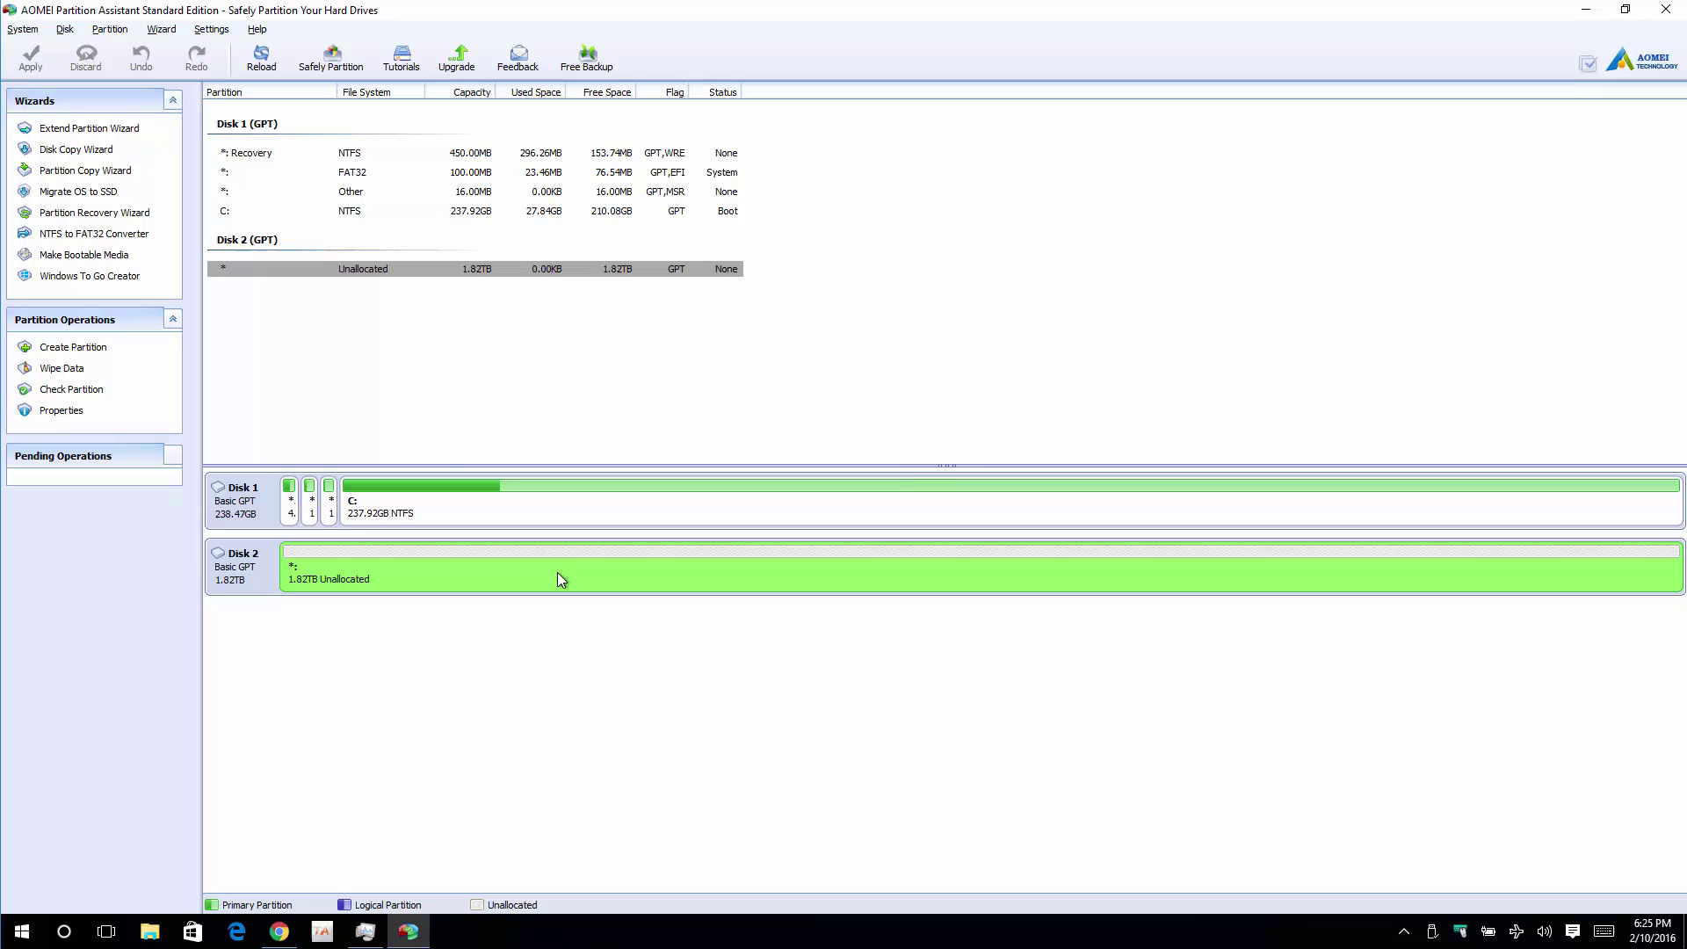
Step: Quick Partition Disk 2 into 1 partition; it is cancelled near 97% with the partition table locked
left_click(232, 560)
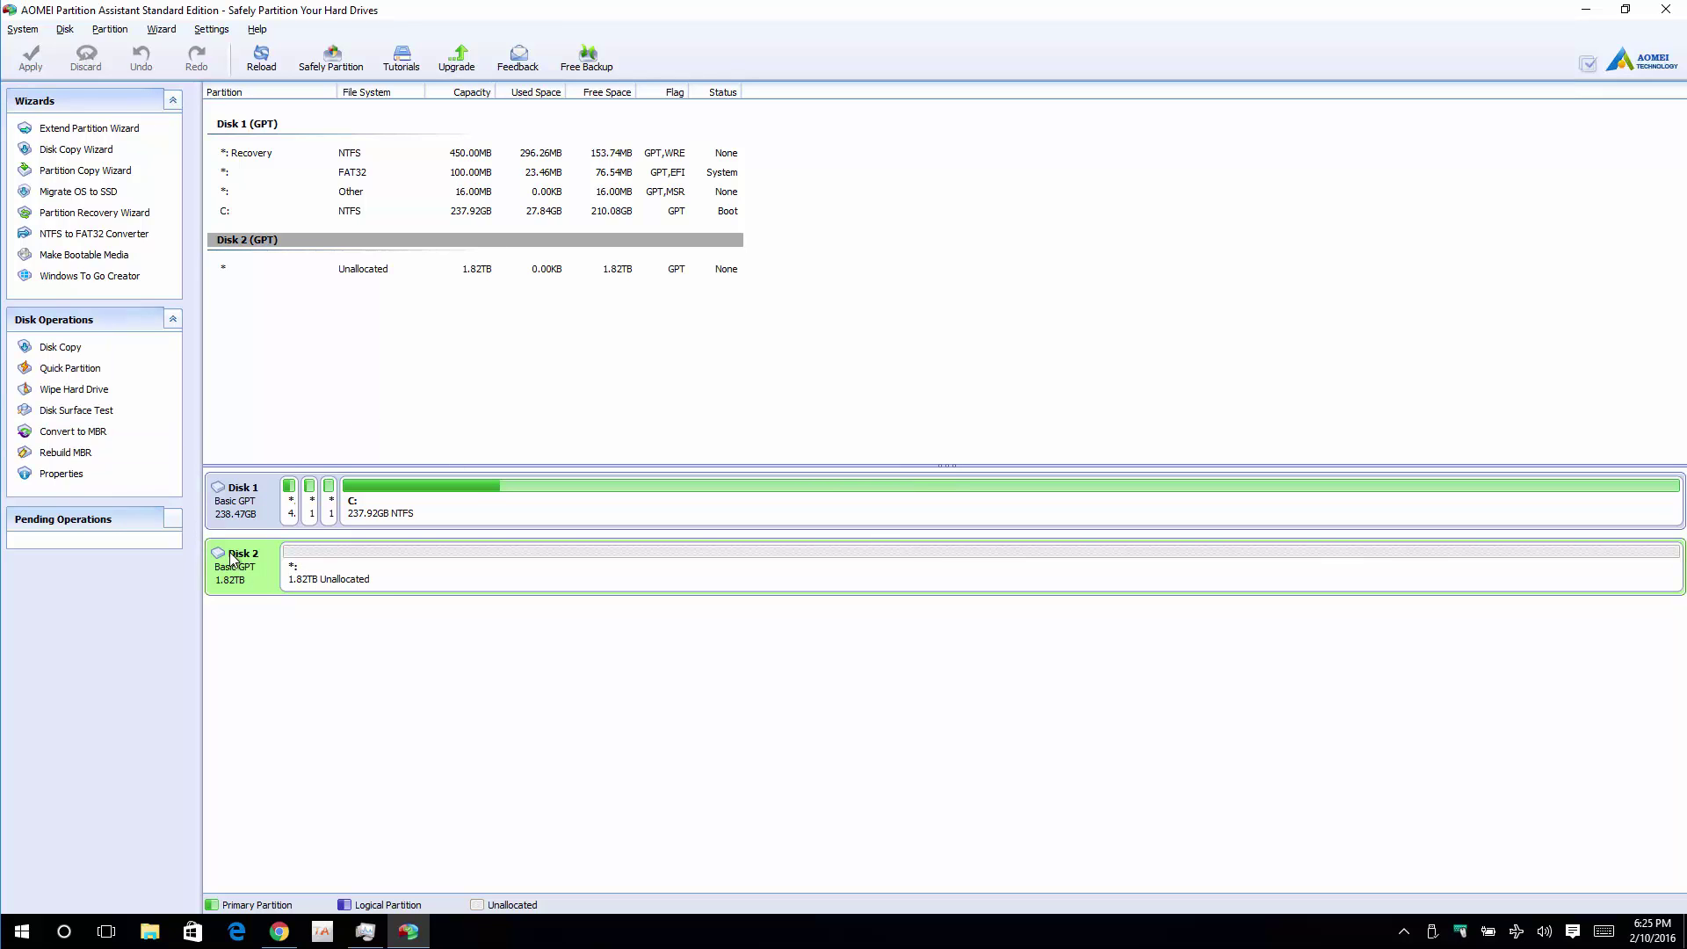
right_click(233, 559)
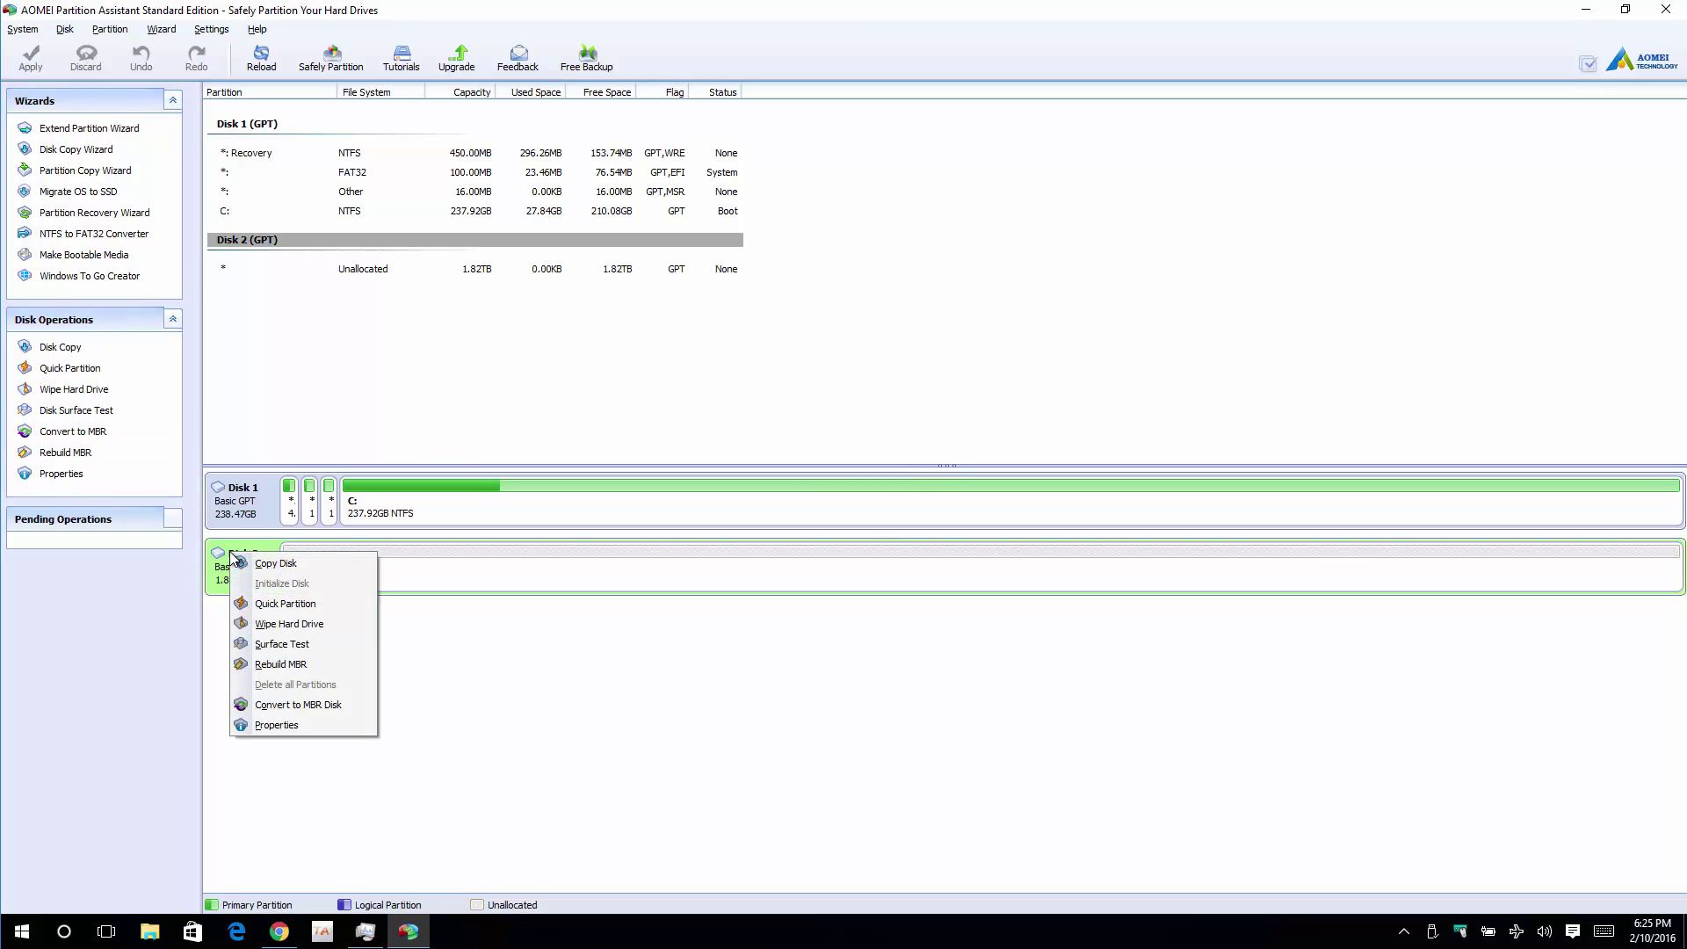
left_click(334, 603)
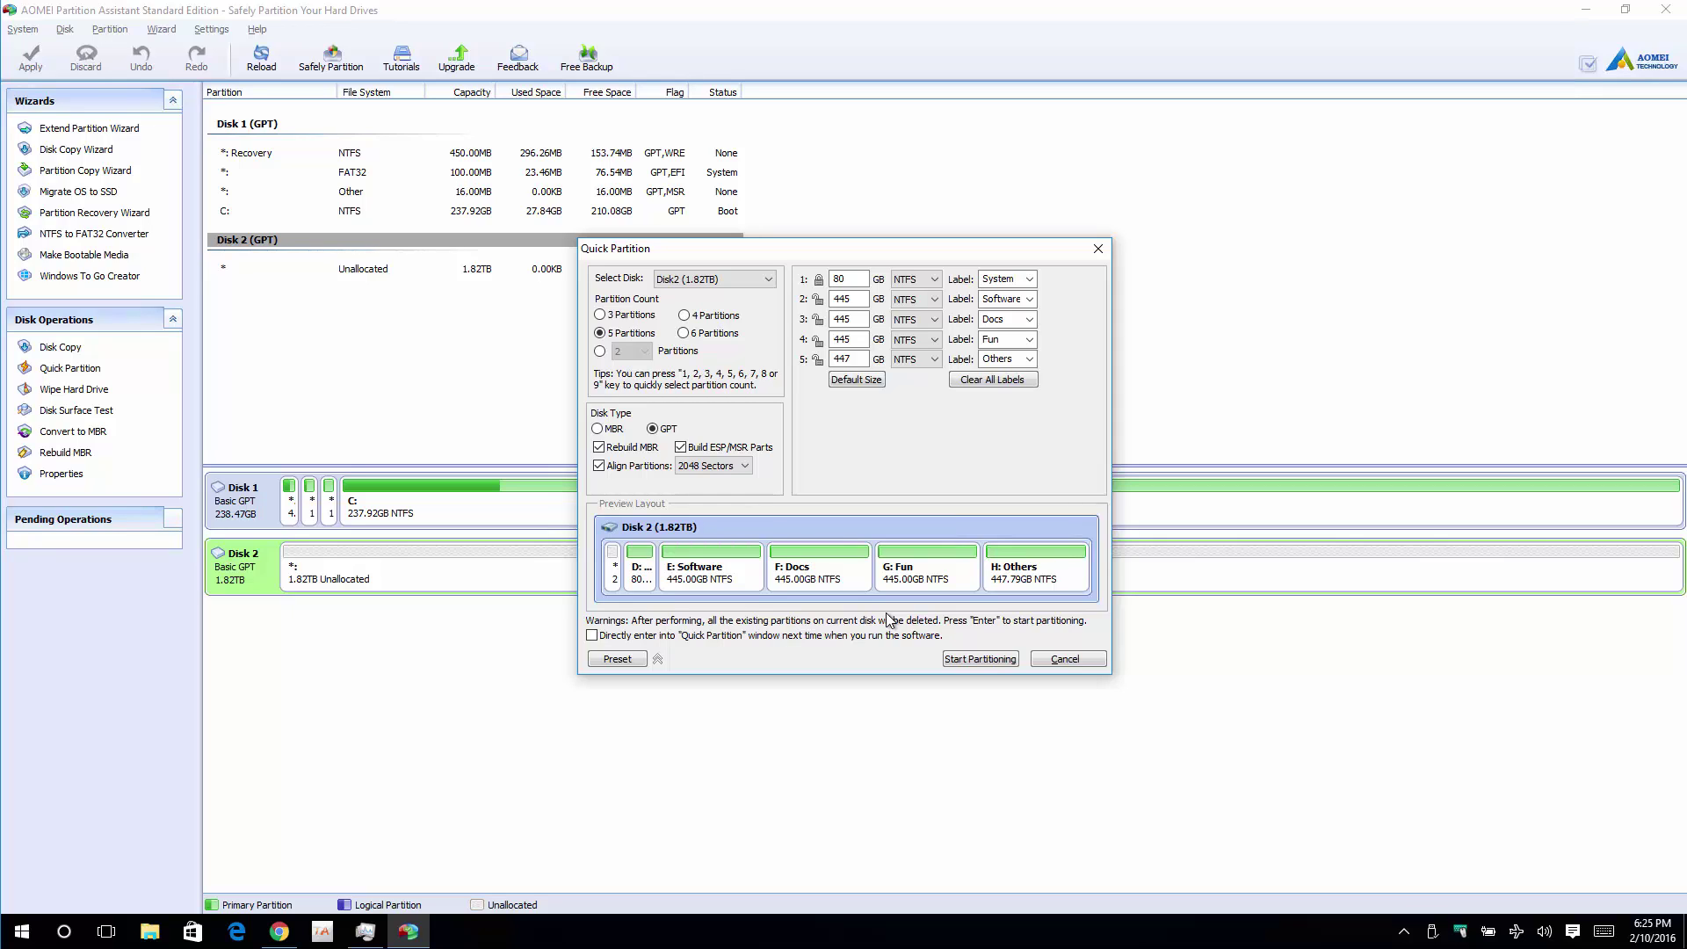
left_click(599, 351)
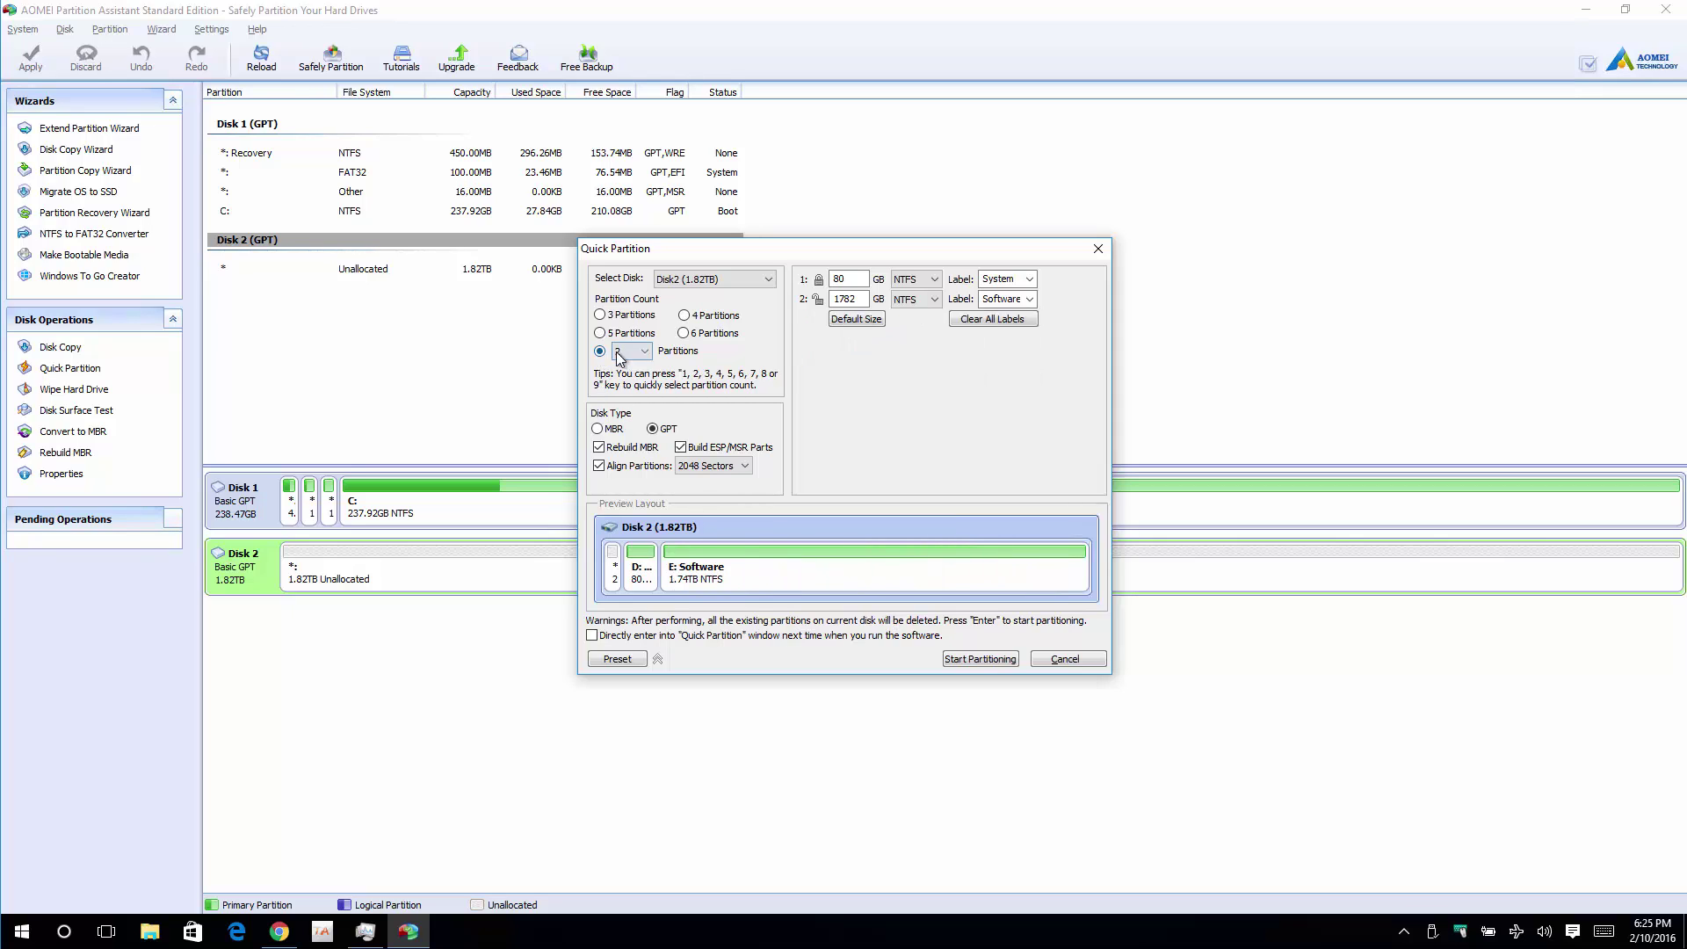
left_click(621, 352)
left_click(621, 367)
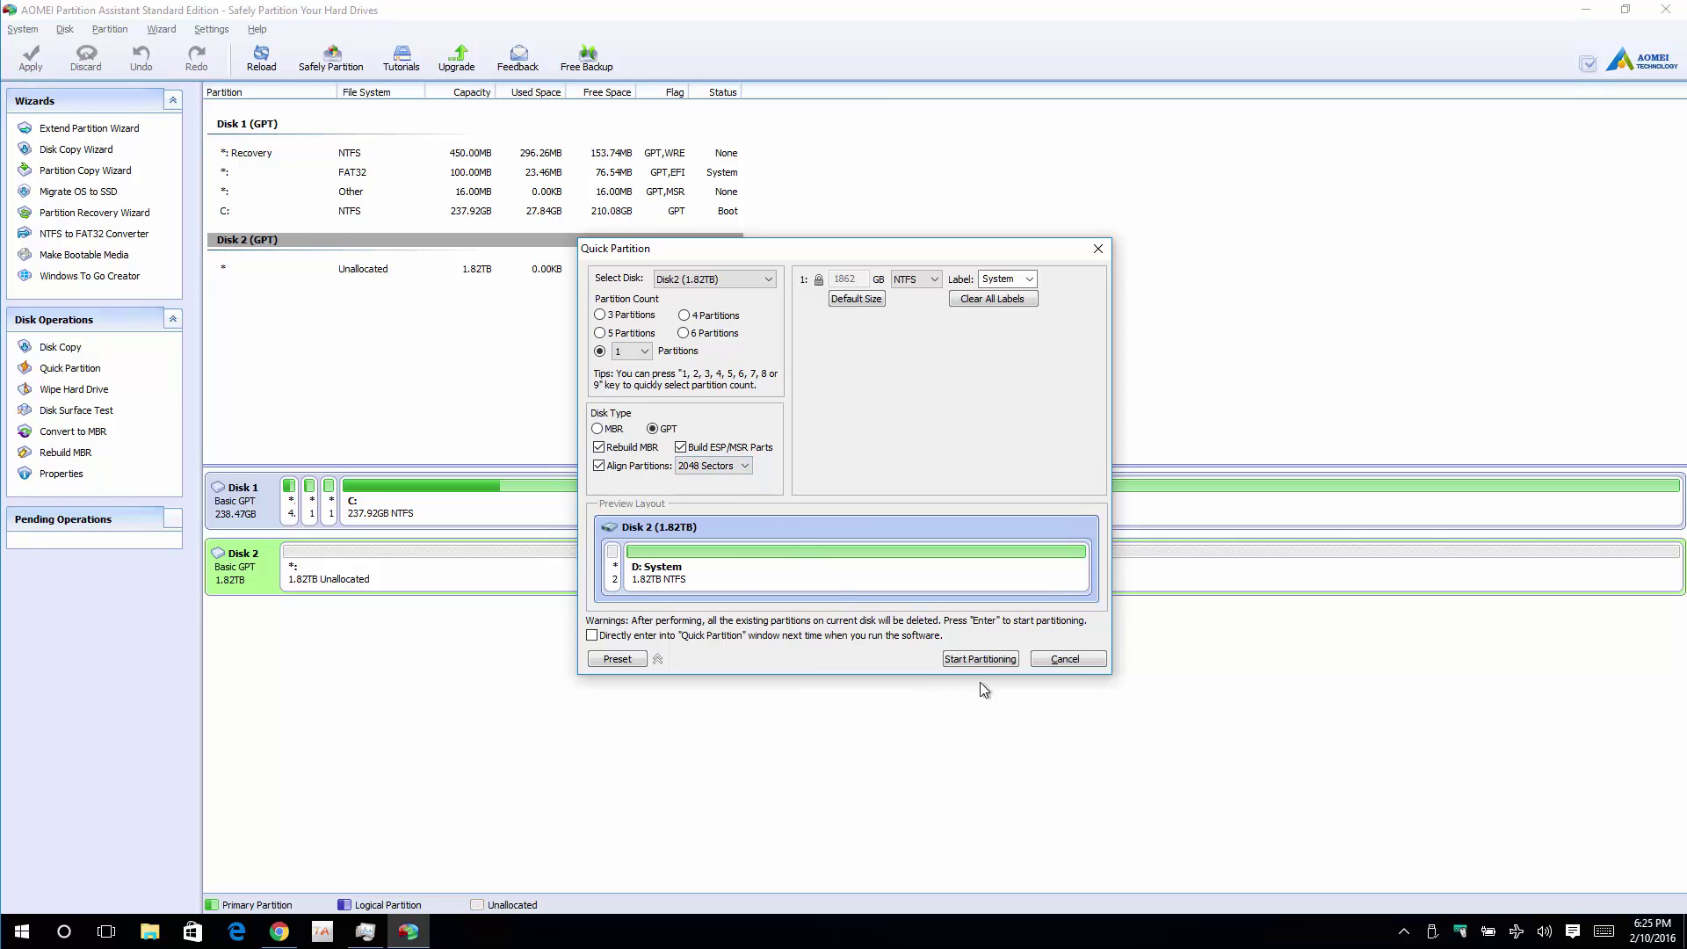
left_click(1001, 662)
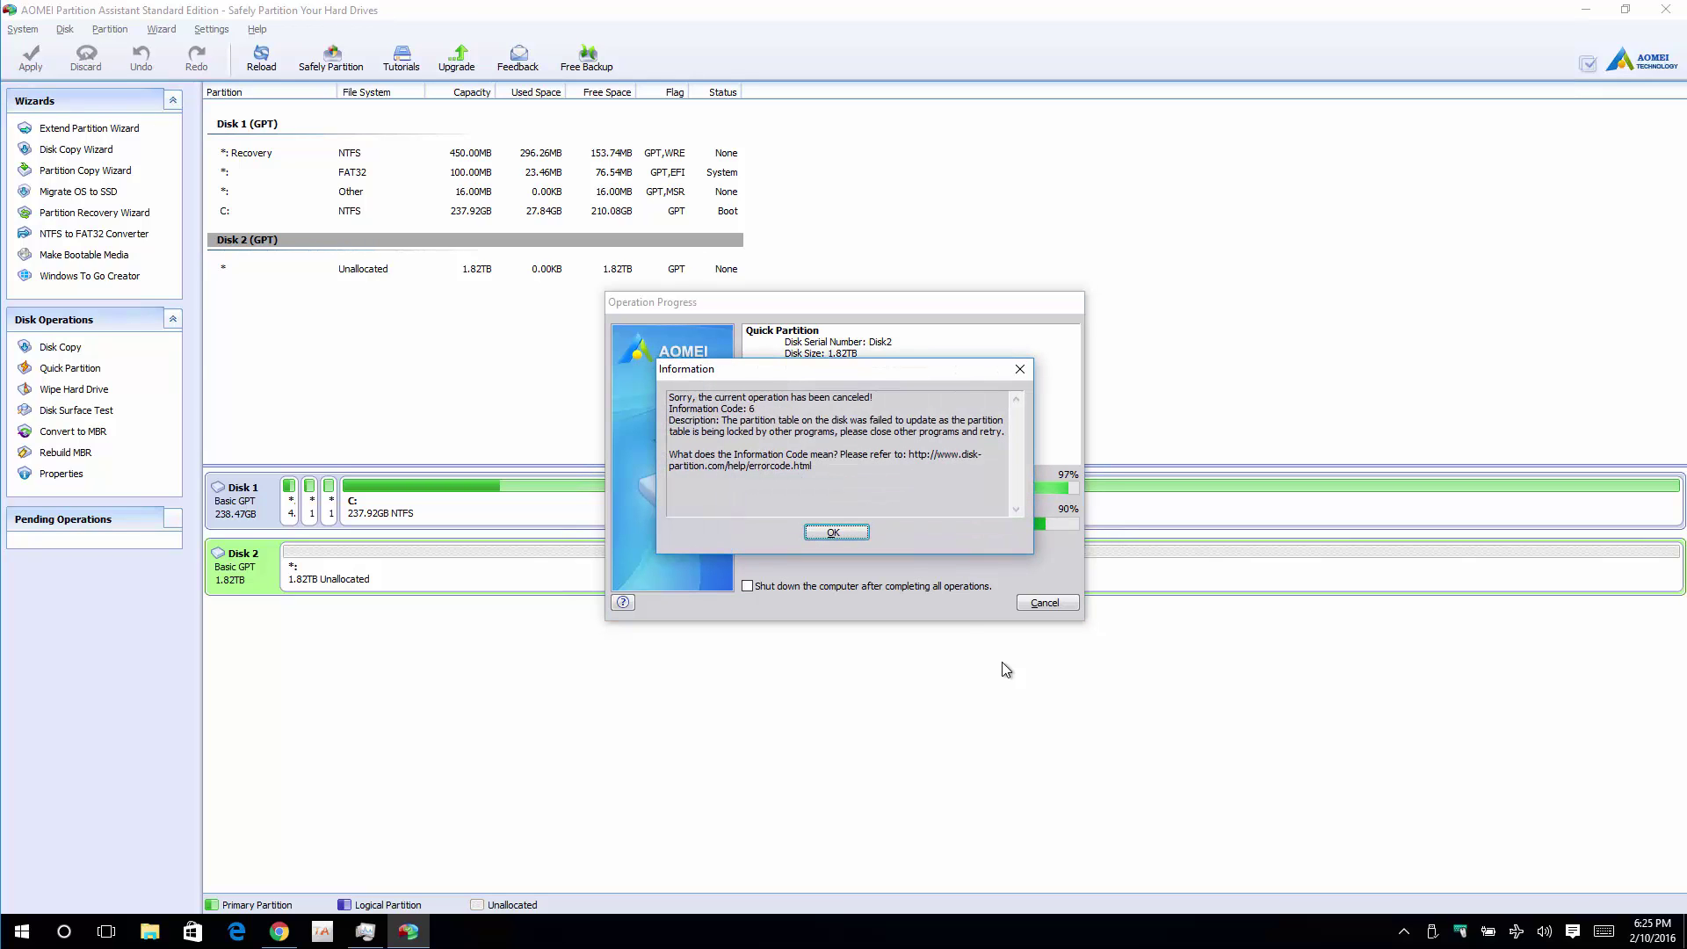
Step: Close the partition-table-locked error and queue Convert to MBR Disk on Disk 2
left_click(859, 538)
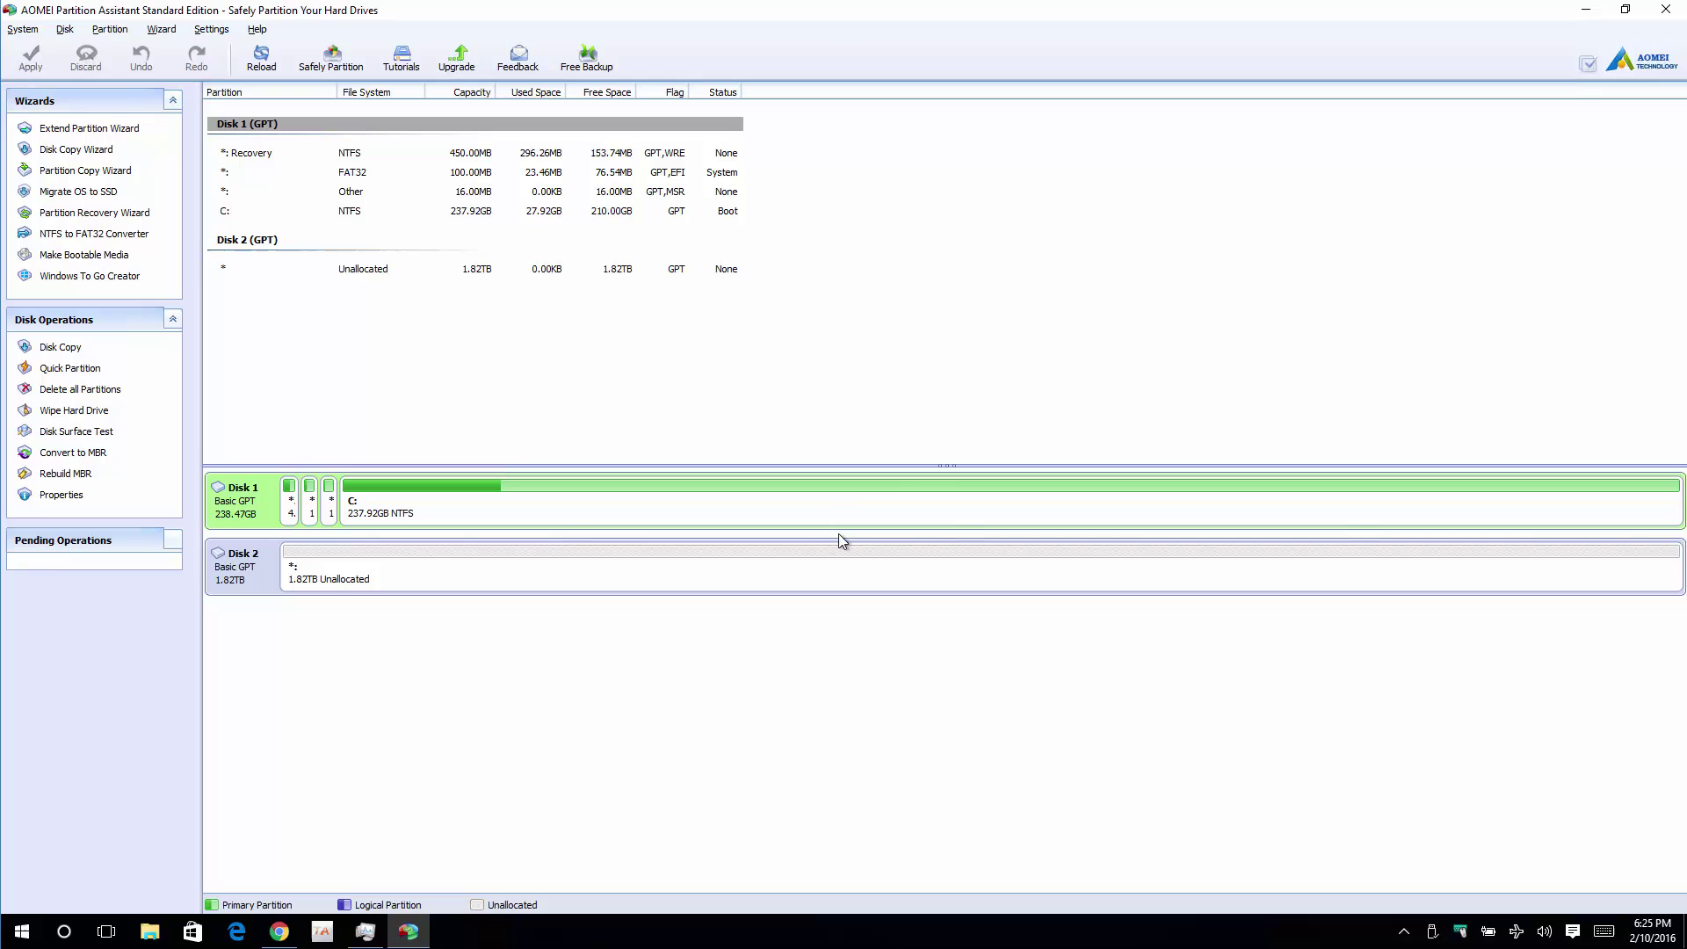
left_click(325, 561)
right_click(325, 561)
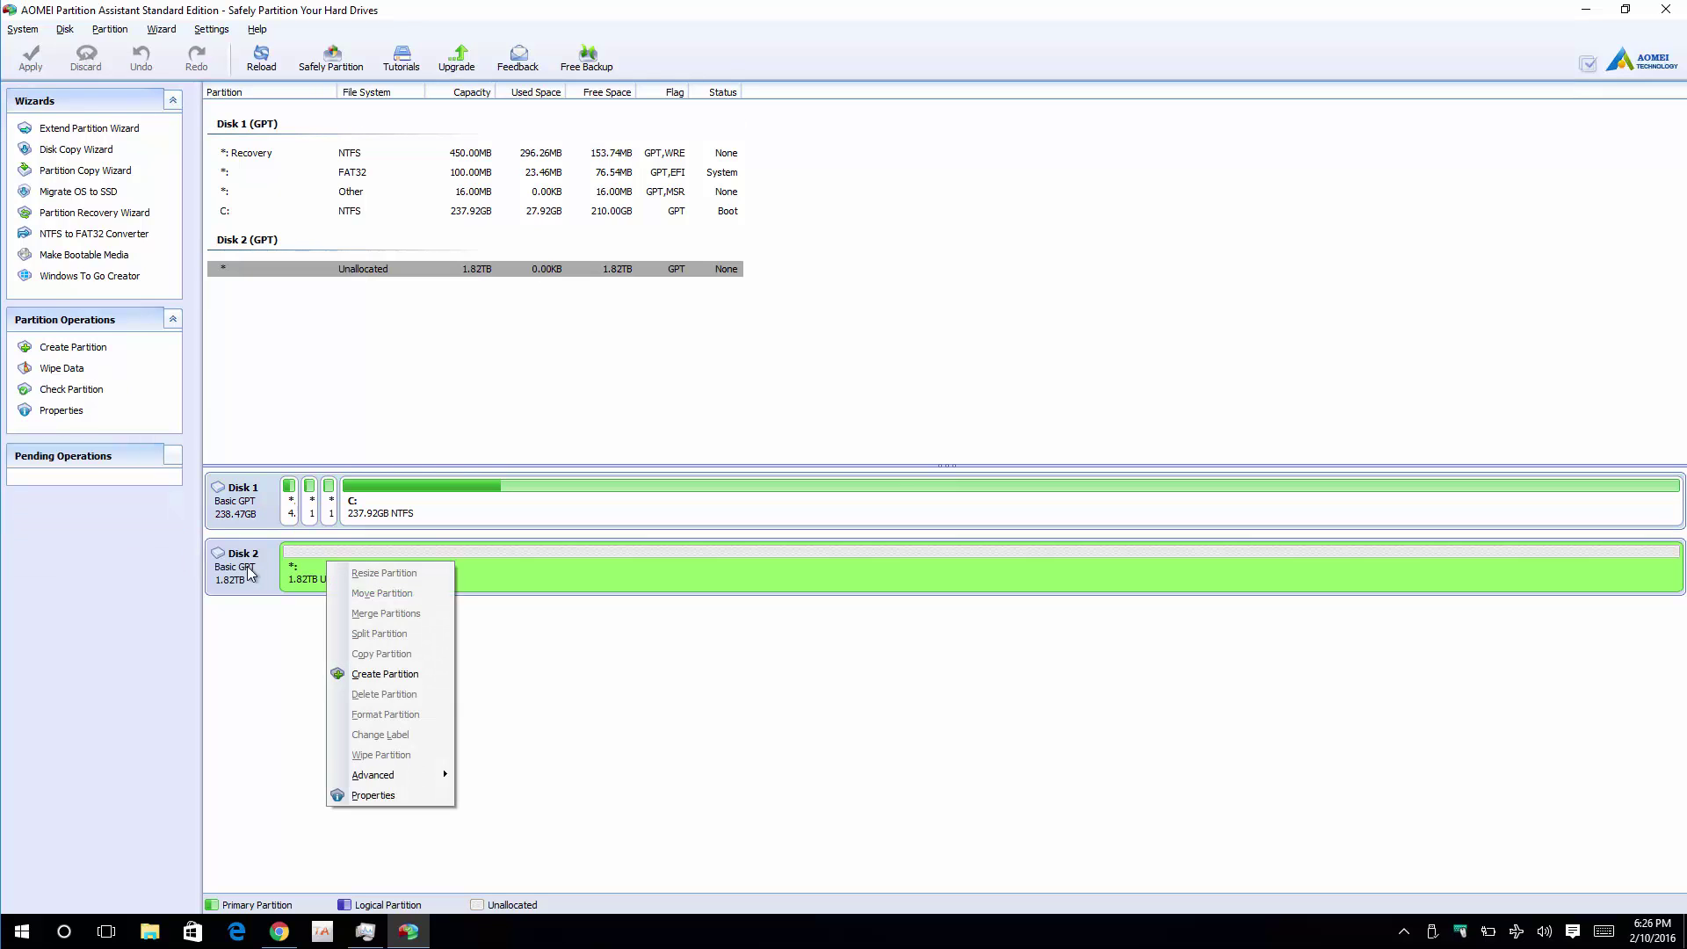
left_click(250, 571)
right_click(250, 573)
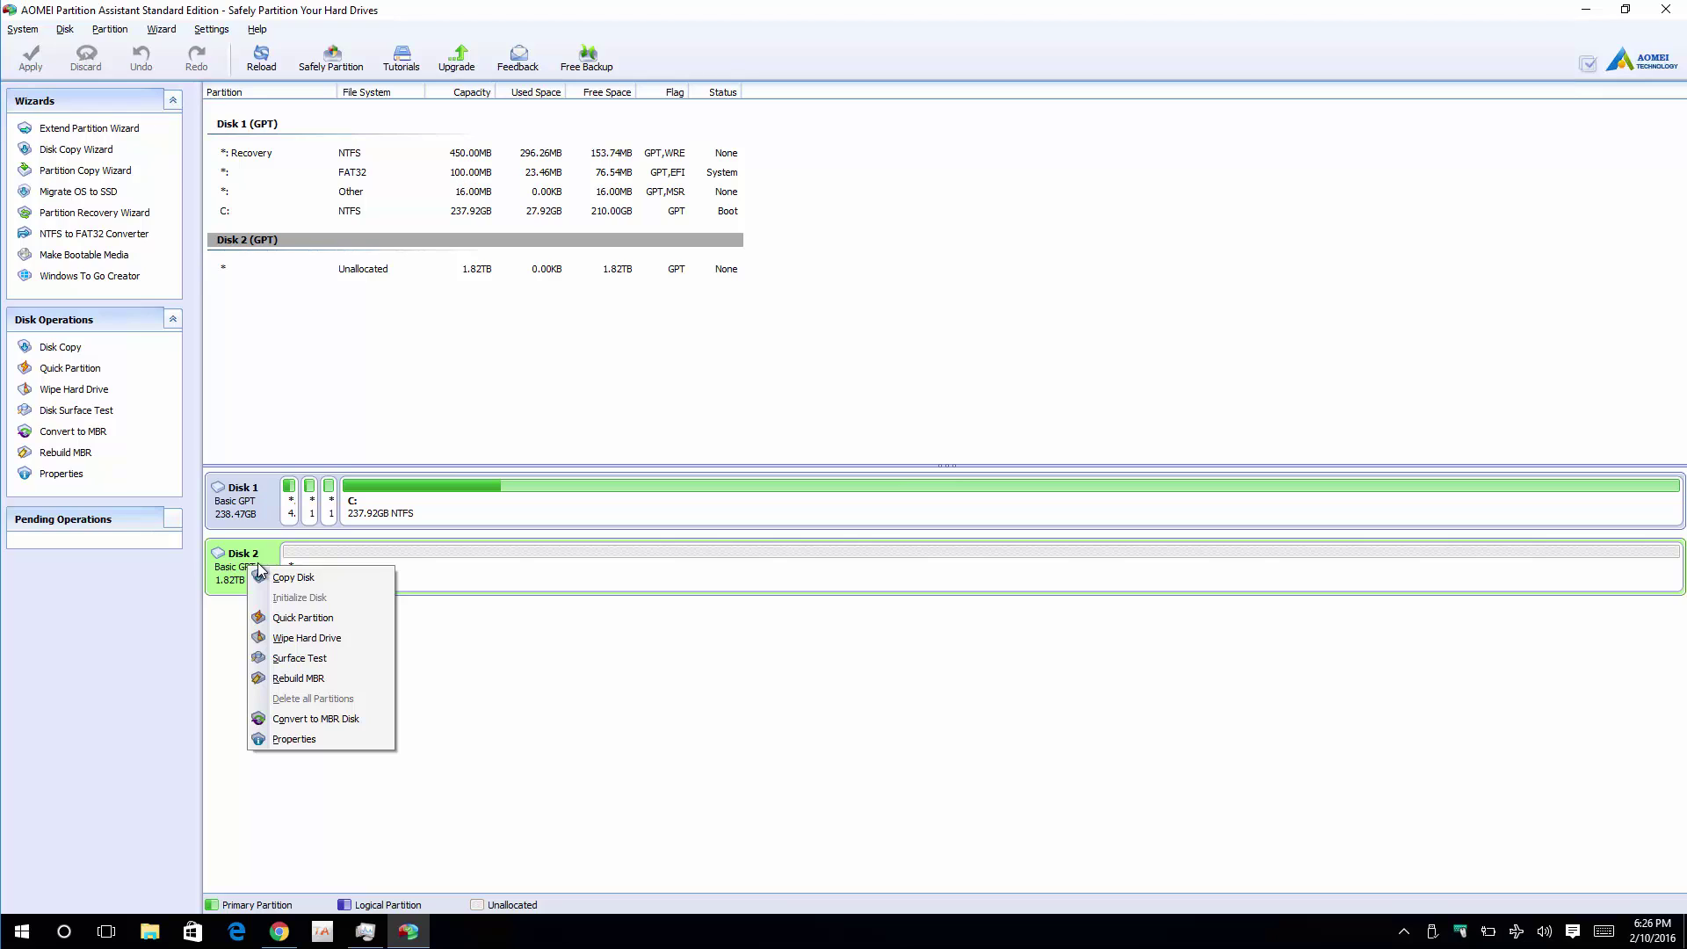
left_click(351, 719)
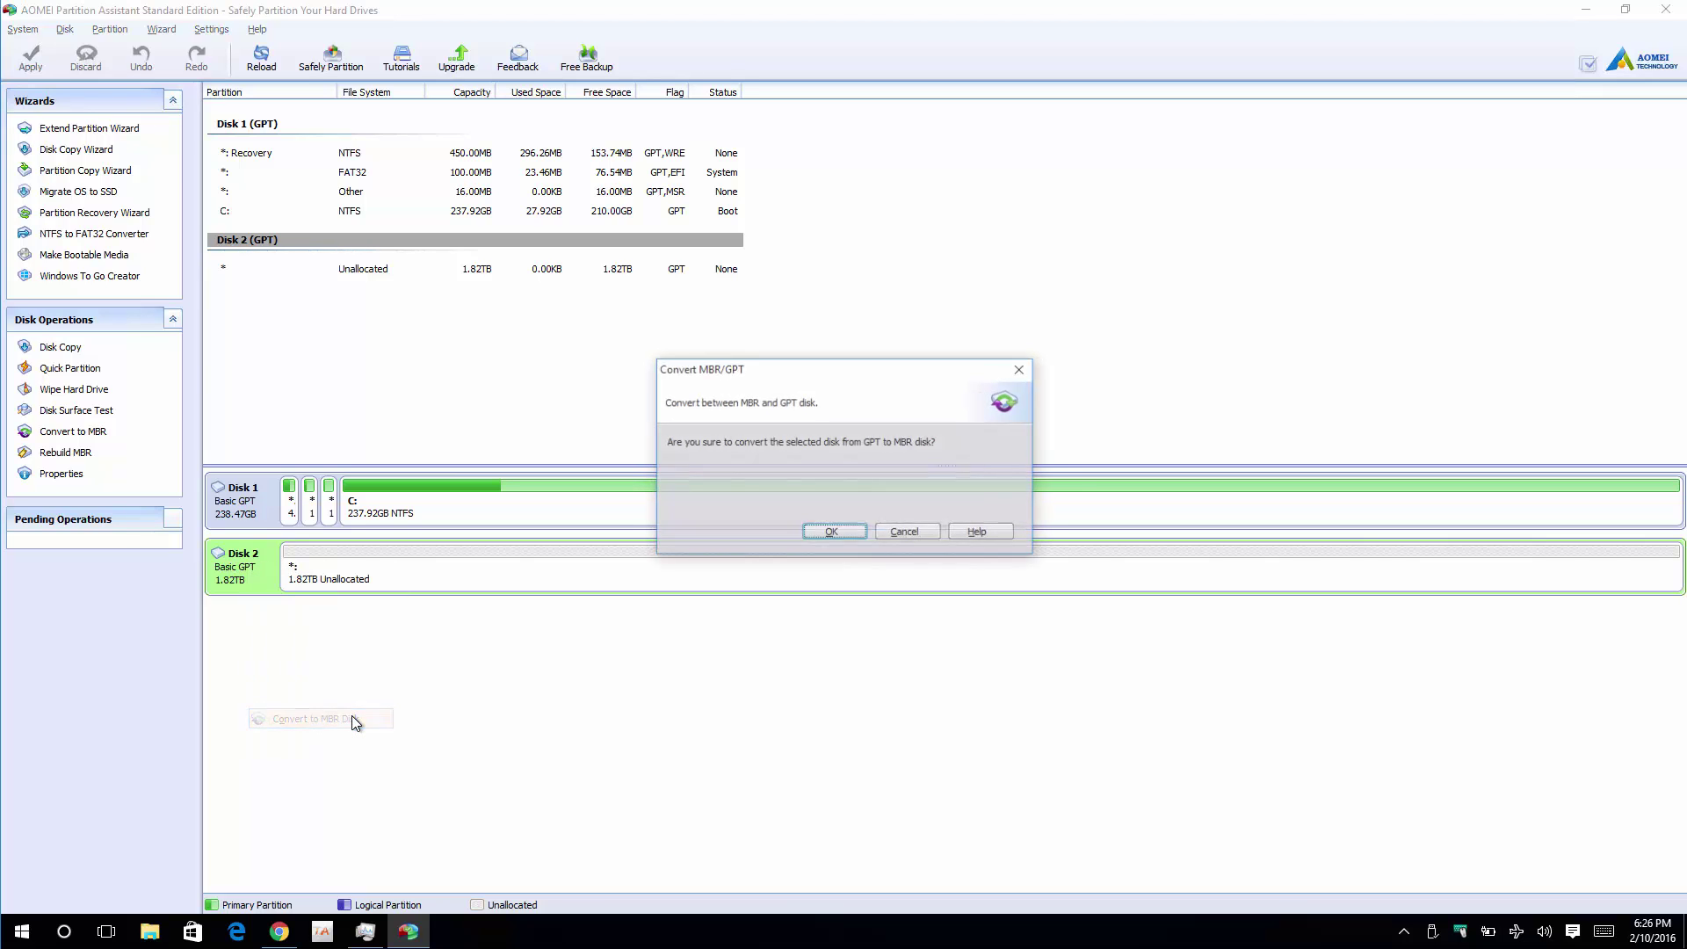
left_click(845, 534)
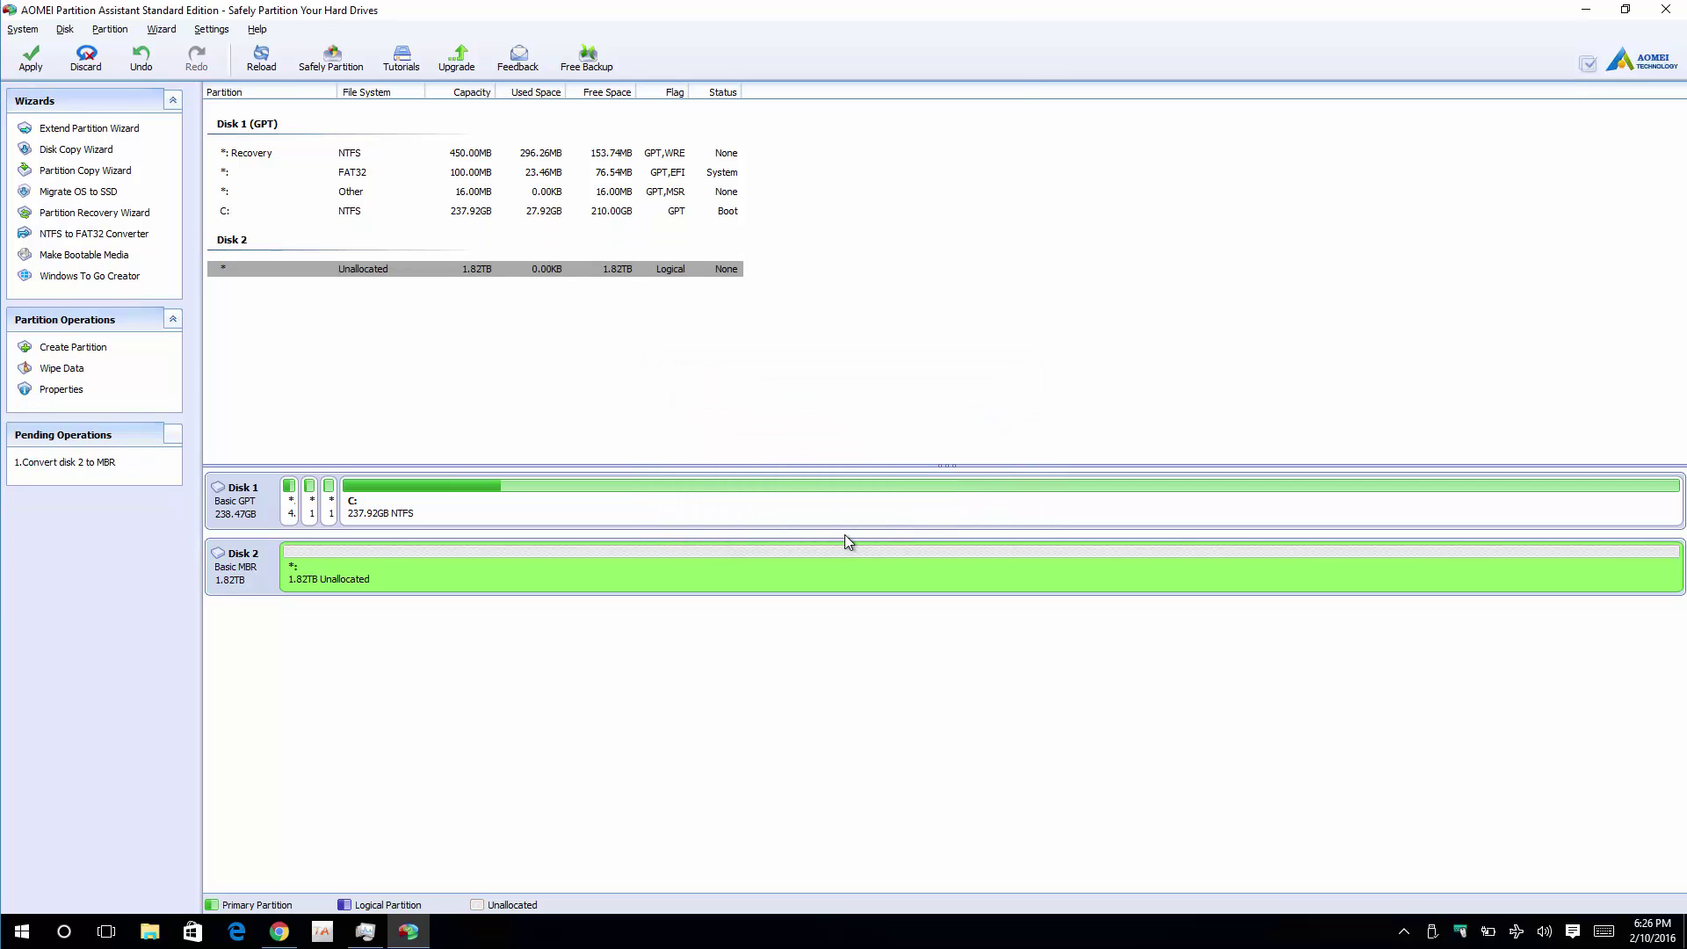
Step: Queue a 1.82TB NTFS D: partition in Disk 2's unallocated space
right_click(378, 582)
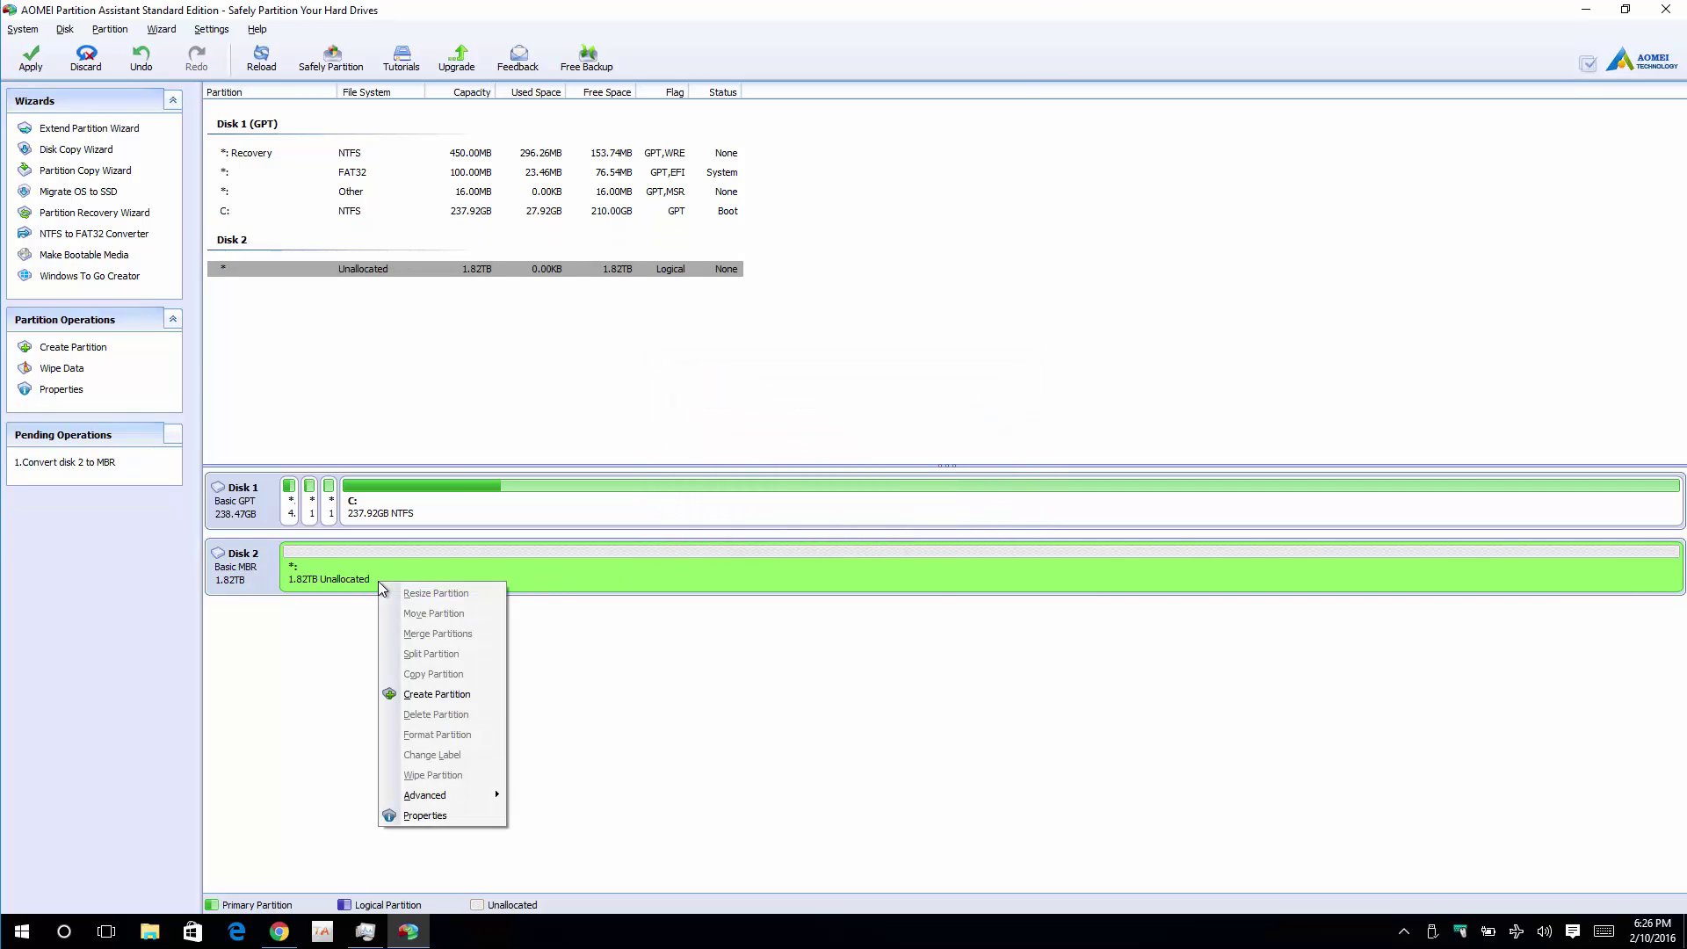
left_click(421, 695)
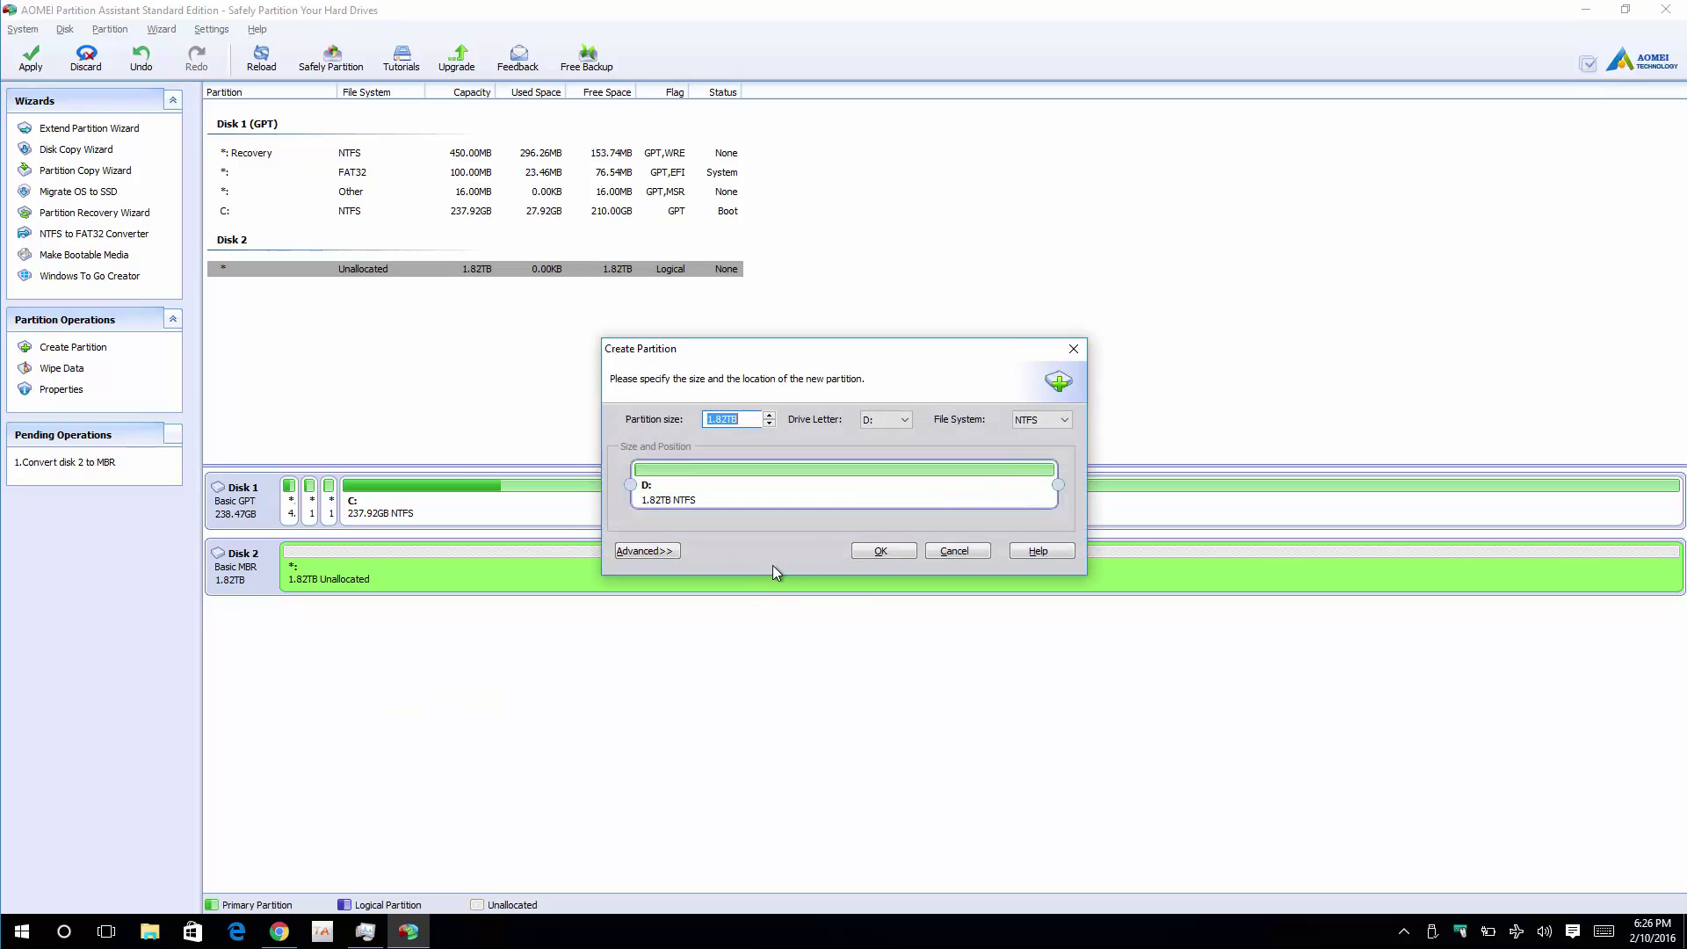
left_click(883, 551)
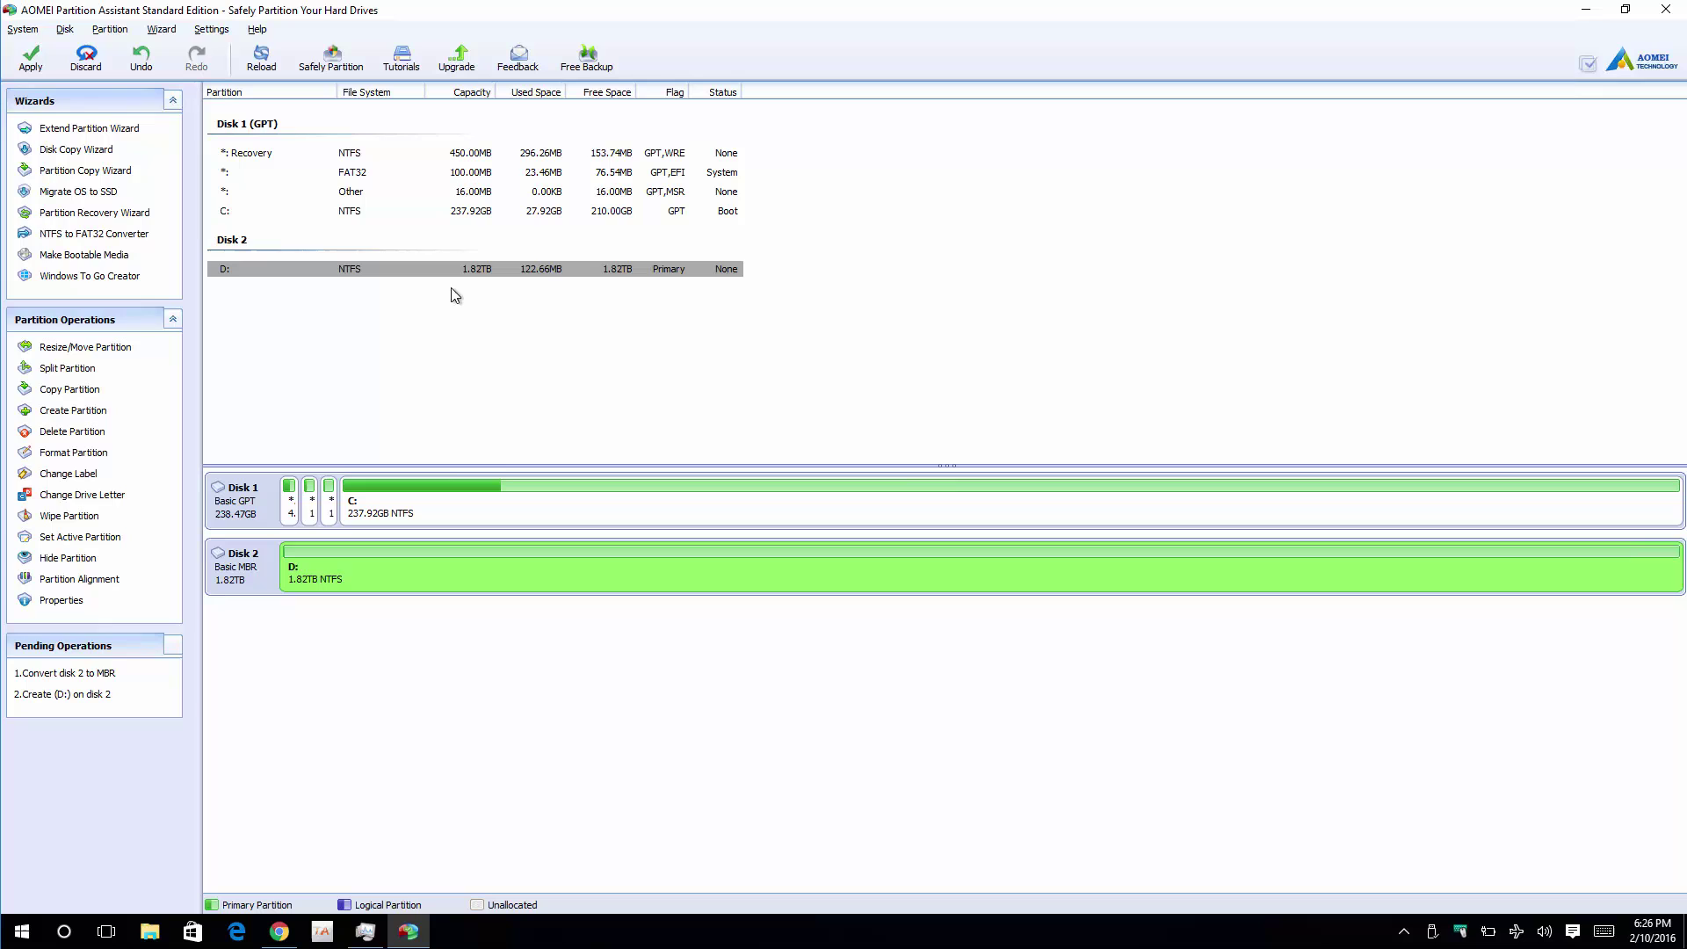
Step: Apply both queued operations, dismiss the success message, and select the new D: partition
left_click(31, 58)
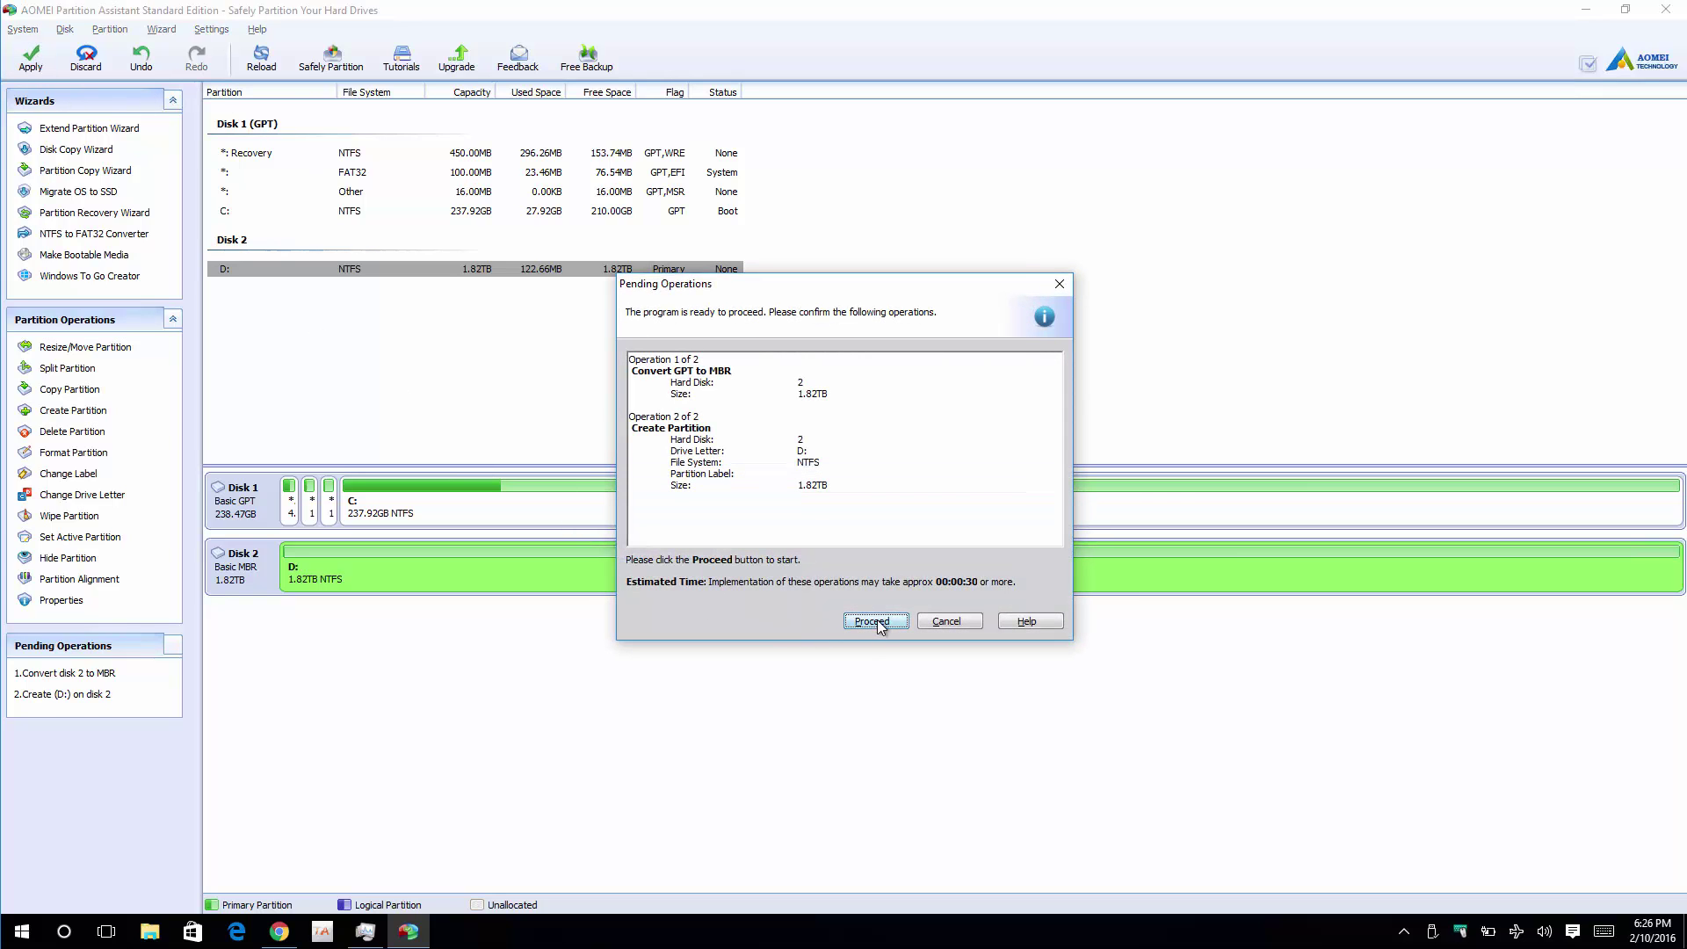
left_click(876, 619)
left_click(846, 497)
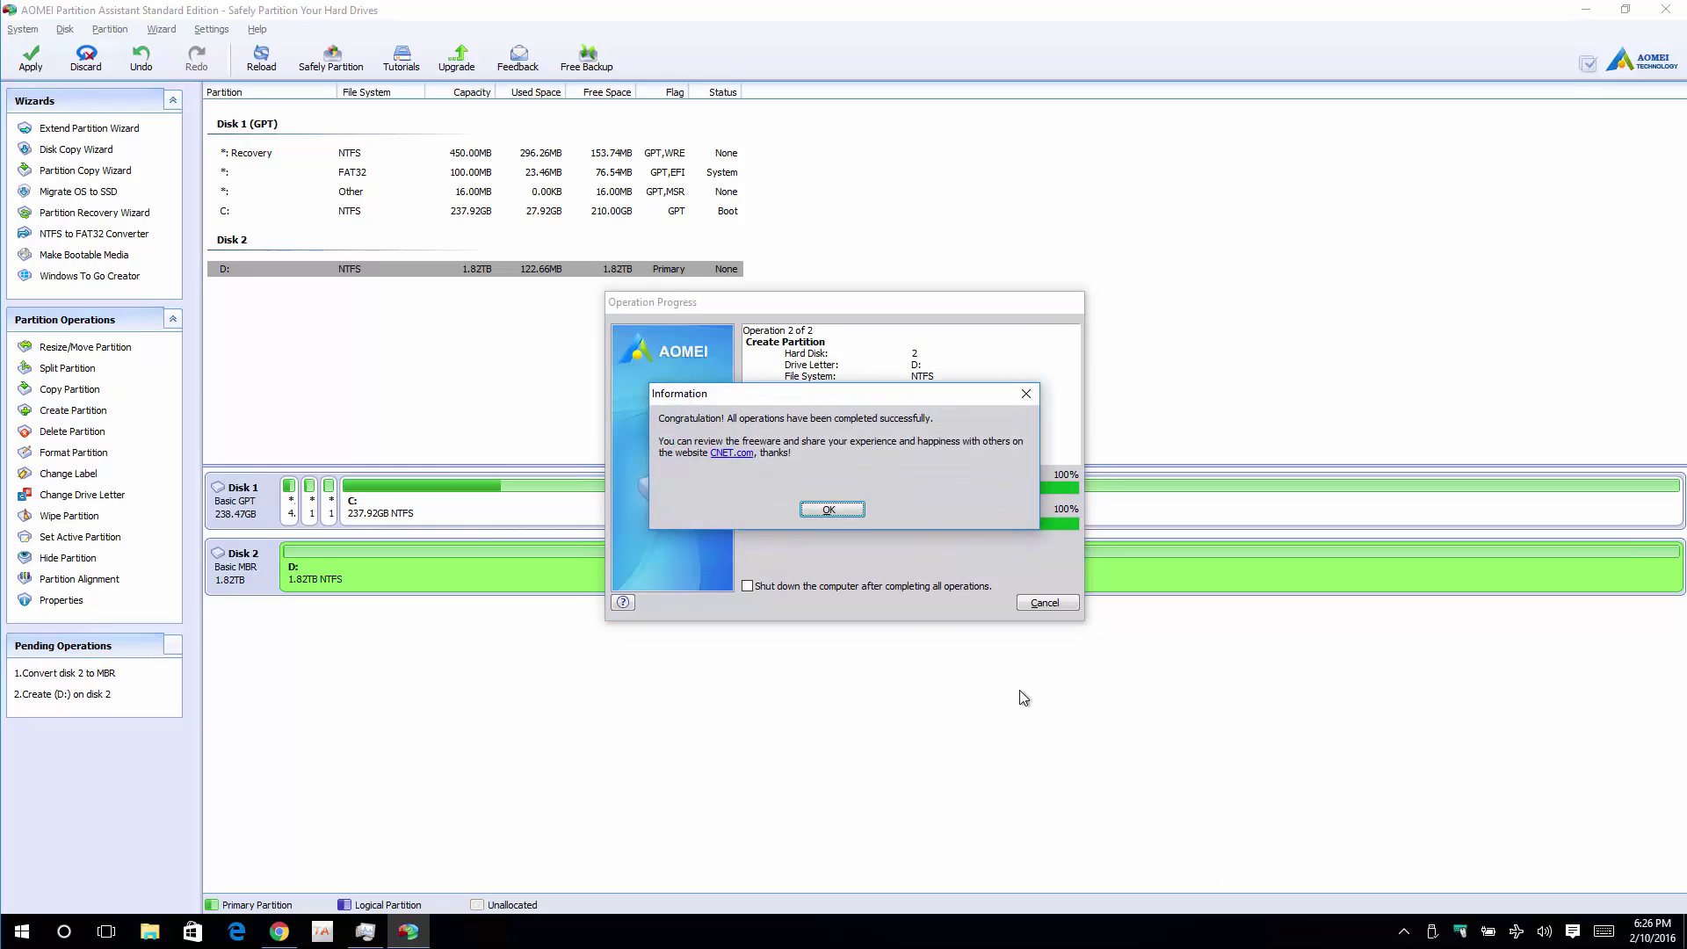
left_click(852, 508)
left_click(360, 579)
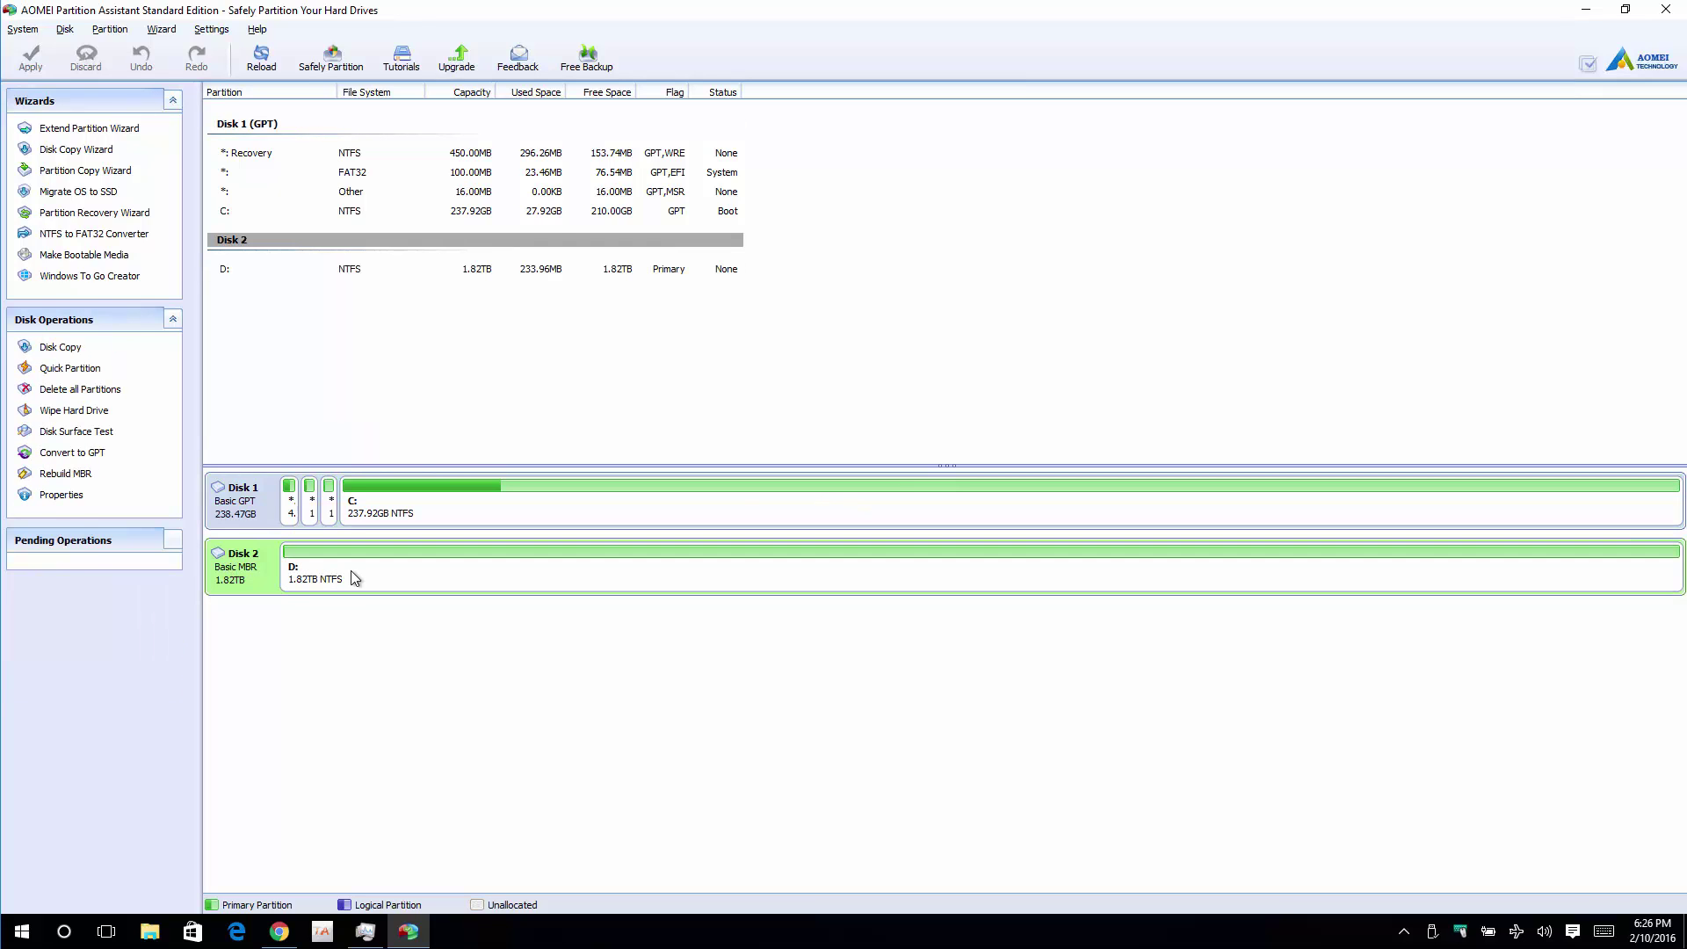
Step: Queue a quick deletion of partition D: on Disk 2
right_click(352, 569)
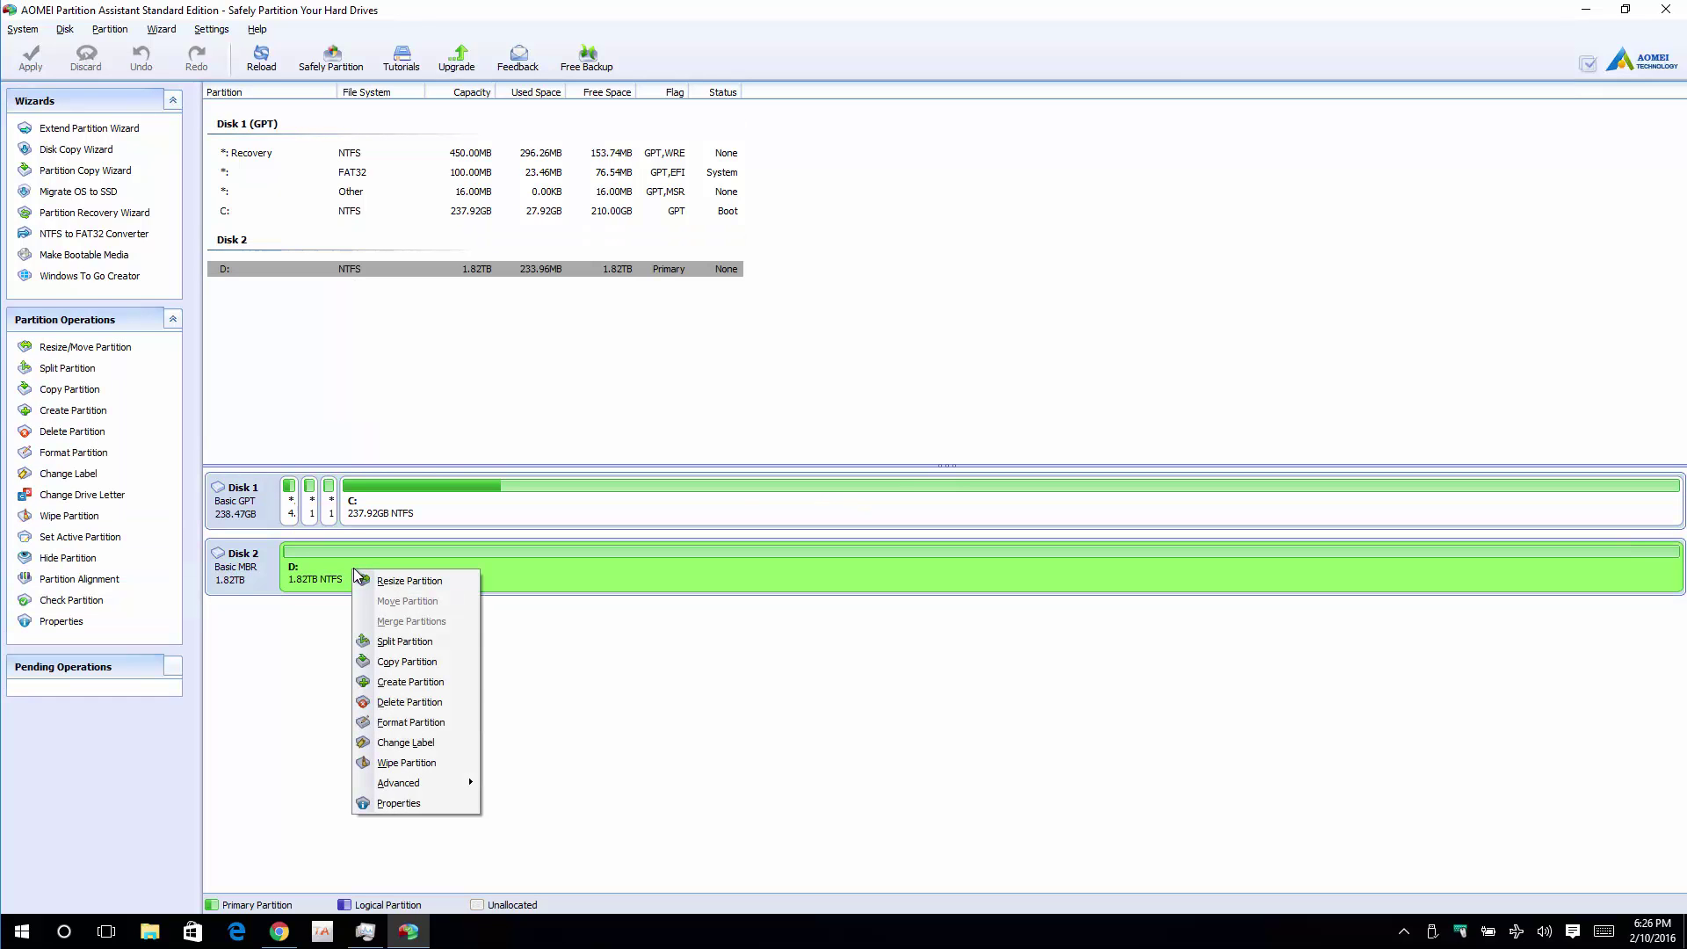
left_click(409, 702)
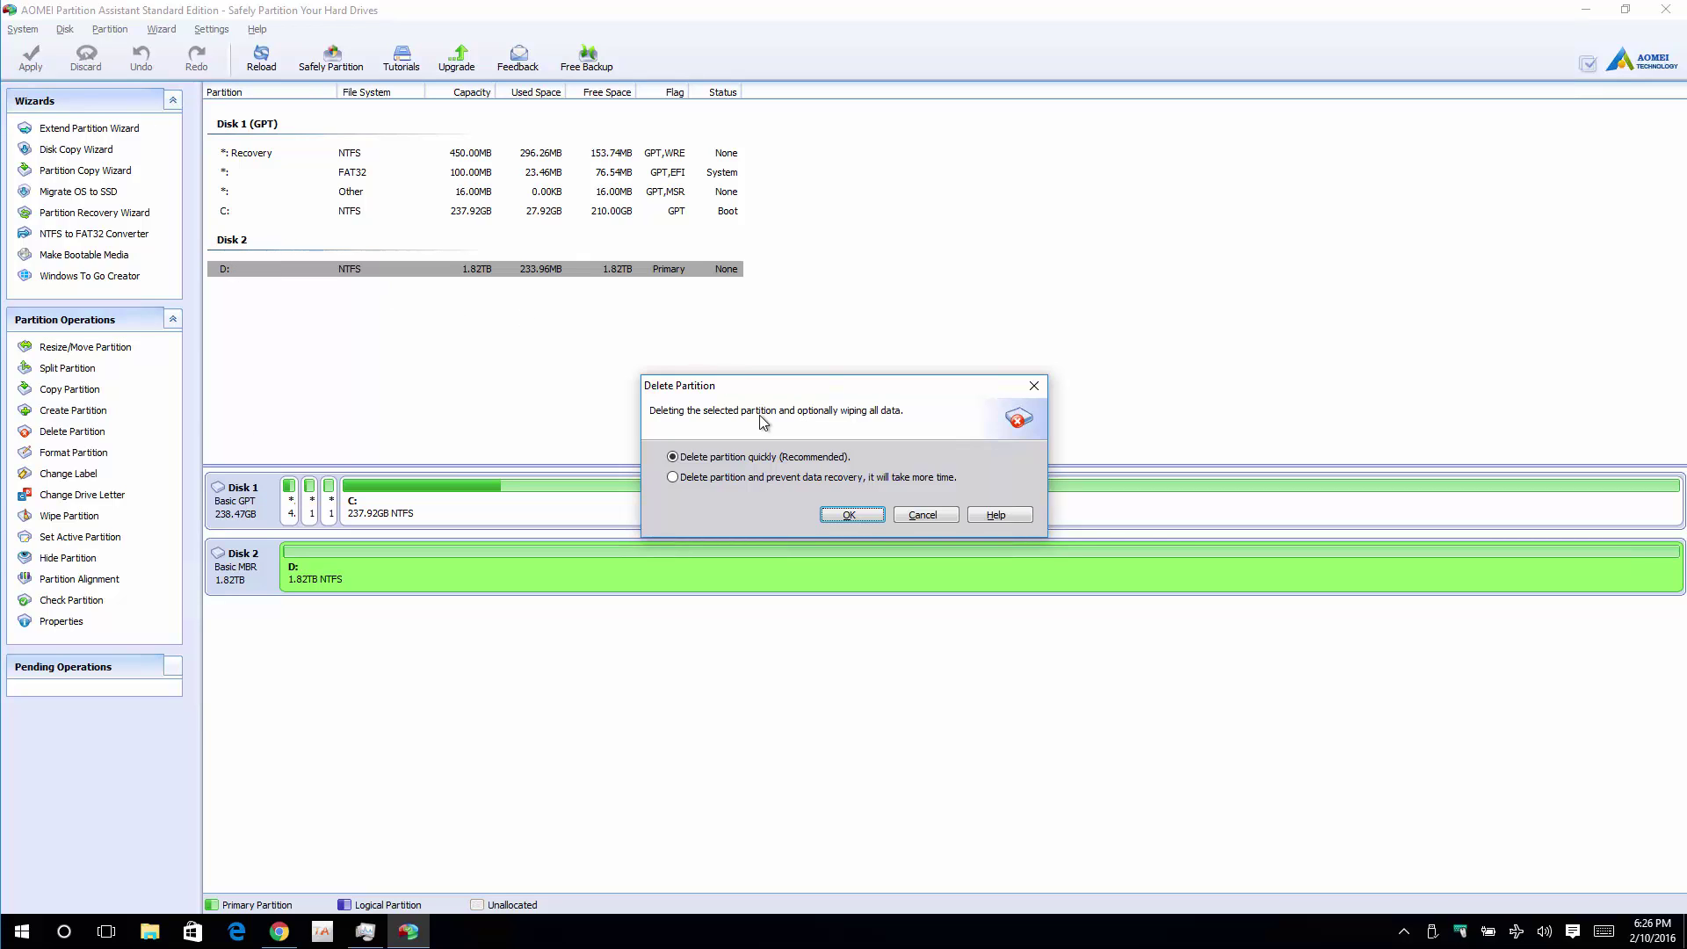
left_click(868, 519)
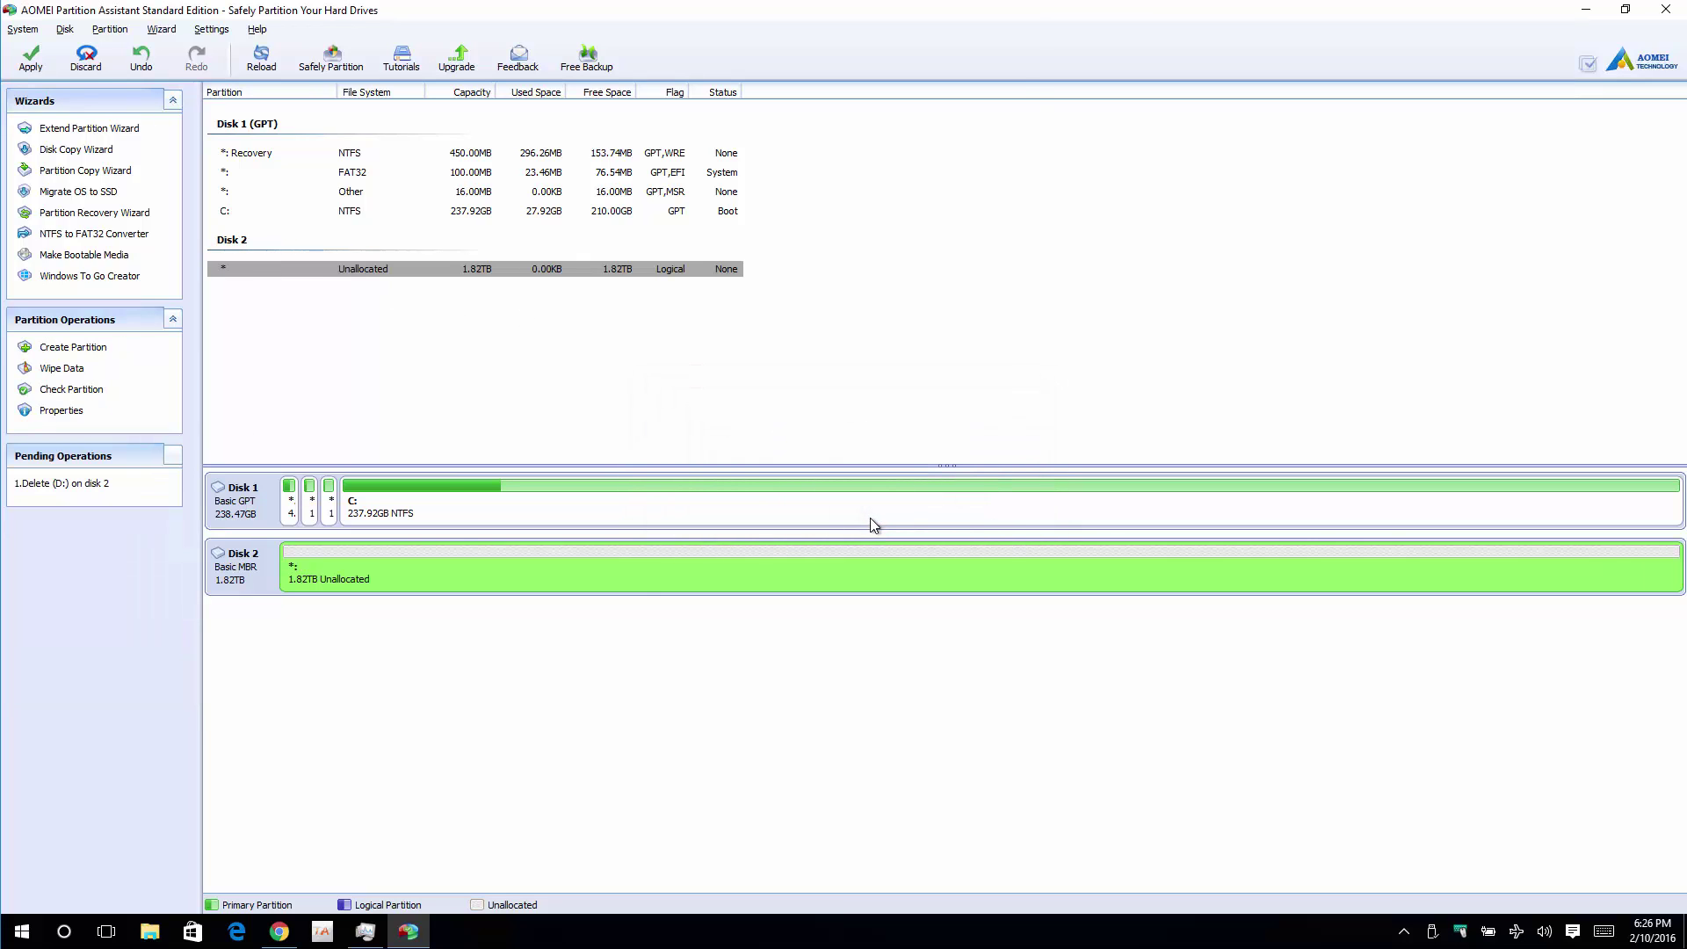
Step: Queue converting Disk 2 back to a GPT disk
right_click(231, 579)
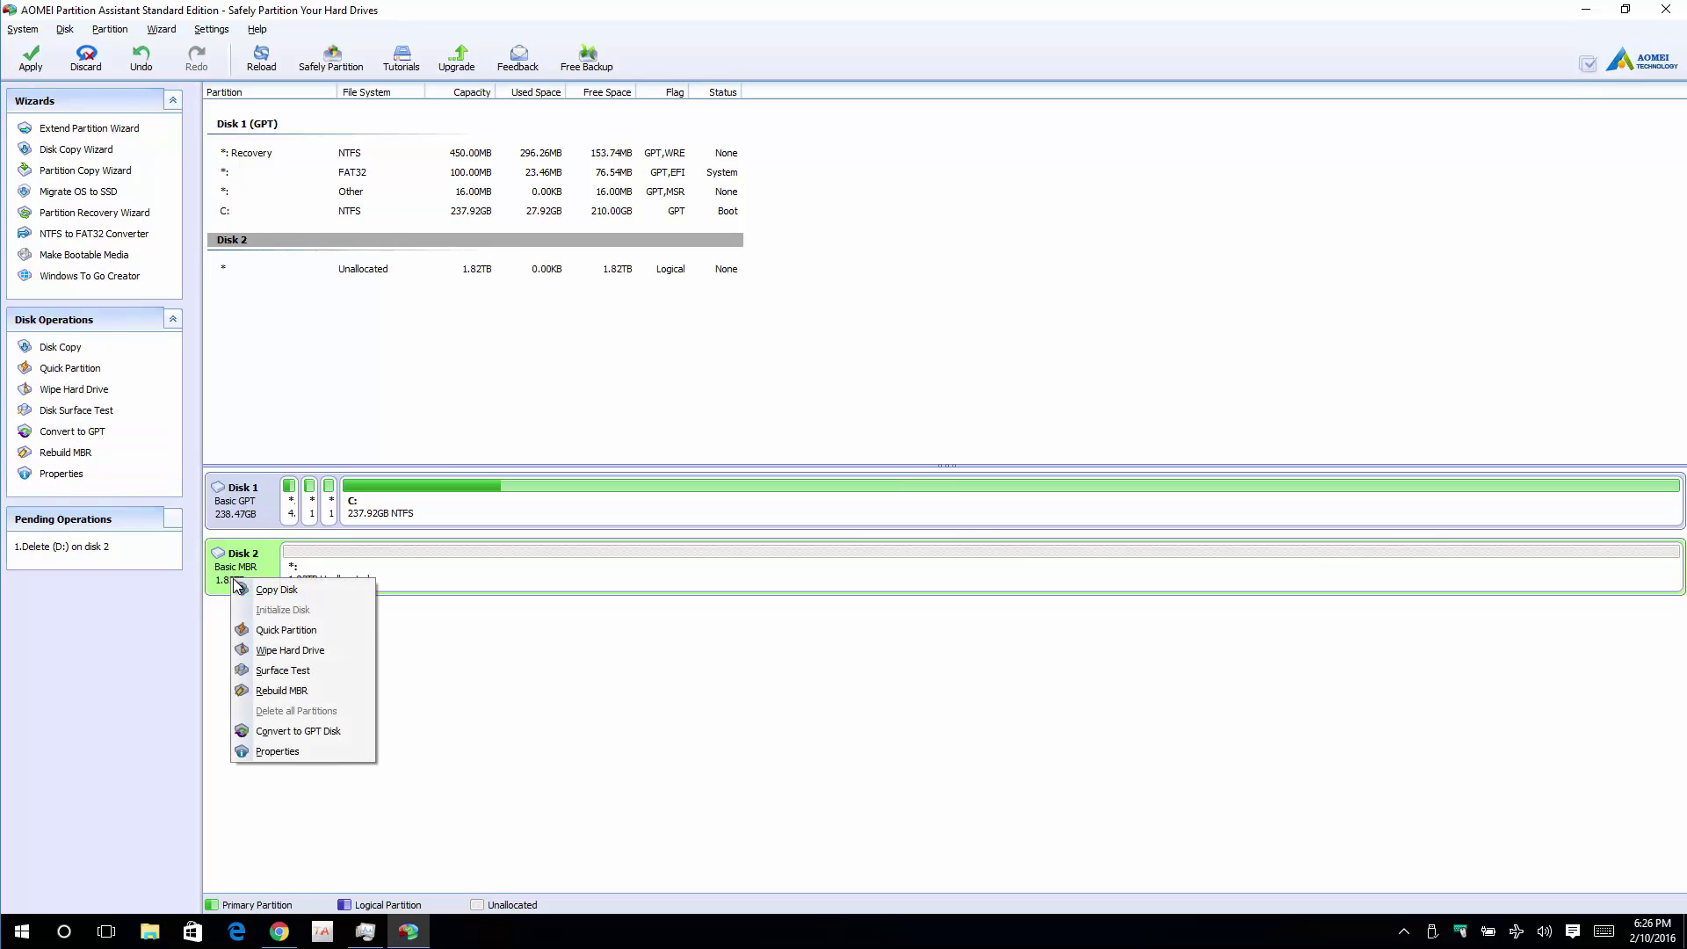
left_click(305, 738)
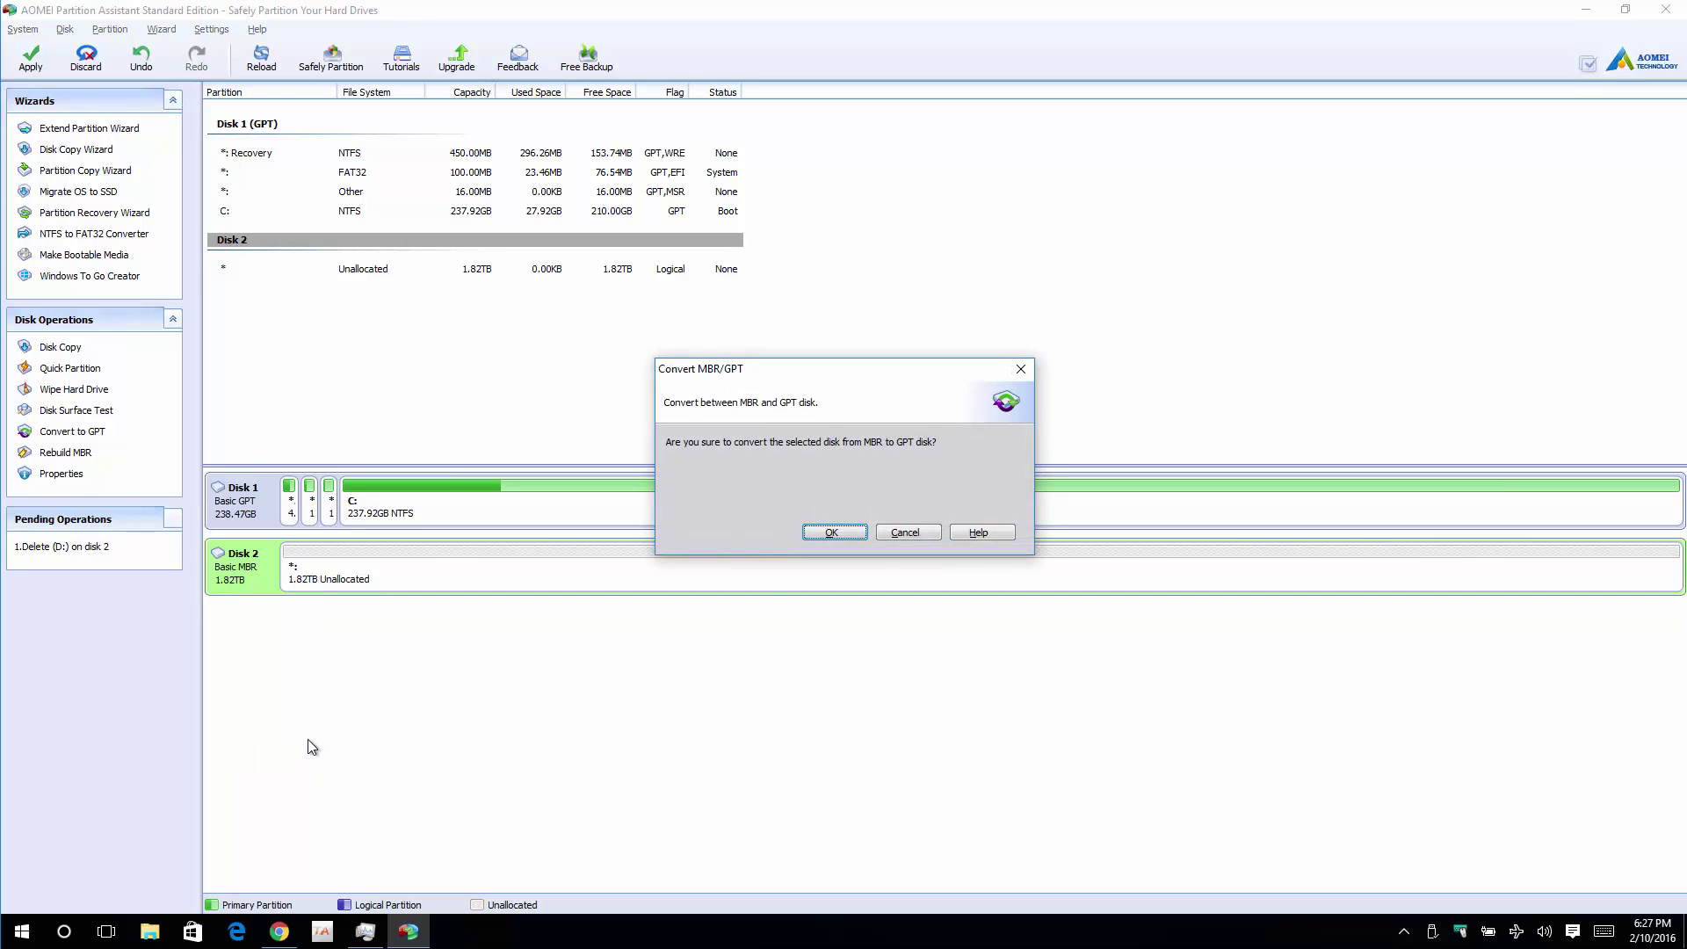
left_click(833, 534)
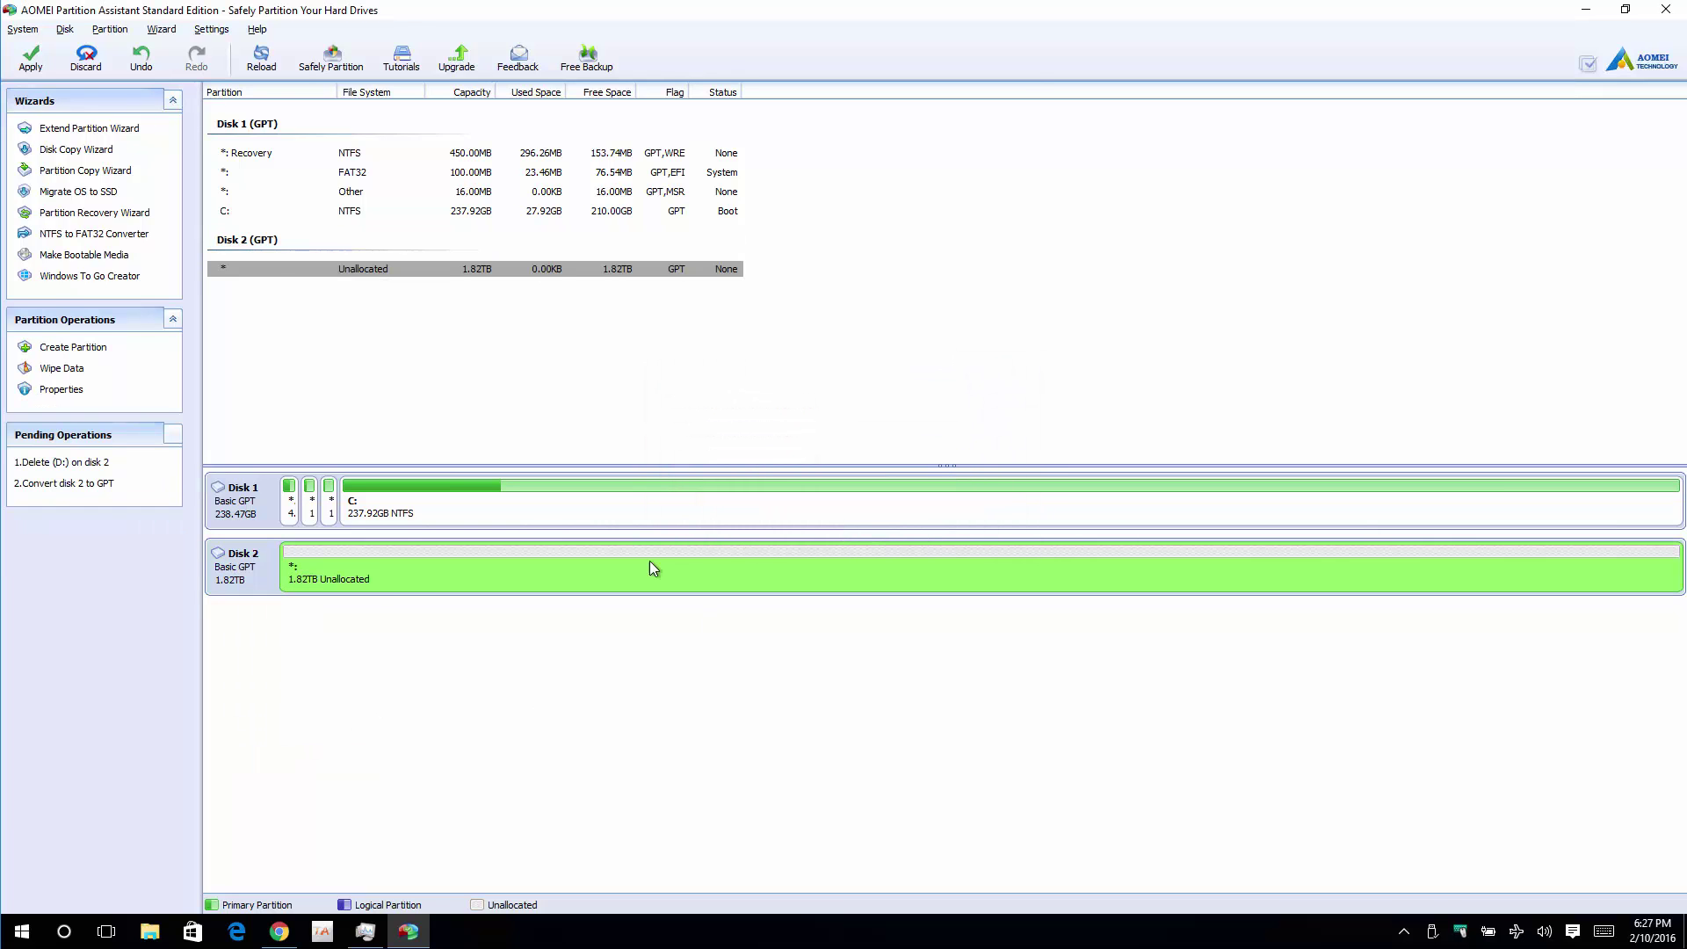
Step: Create a 1.82TB NTFS D: partition in Disk 2's unallocated space
right_click(407, 578)
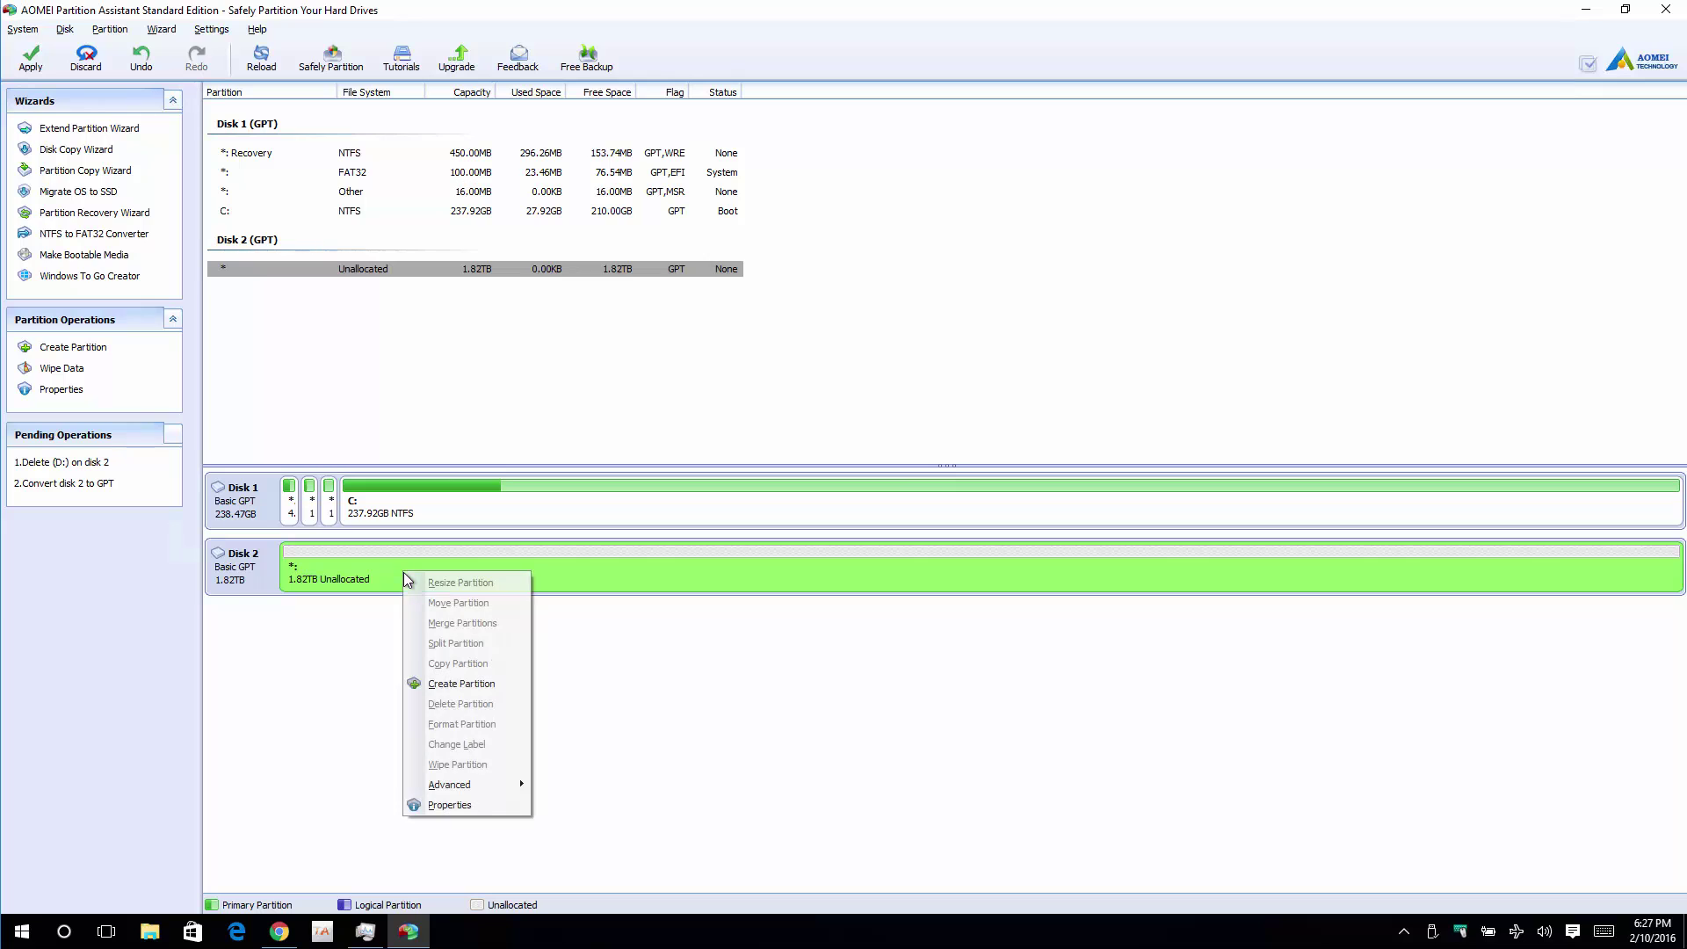
left_click(460, 683)
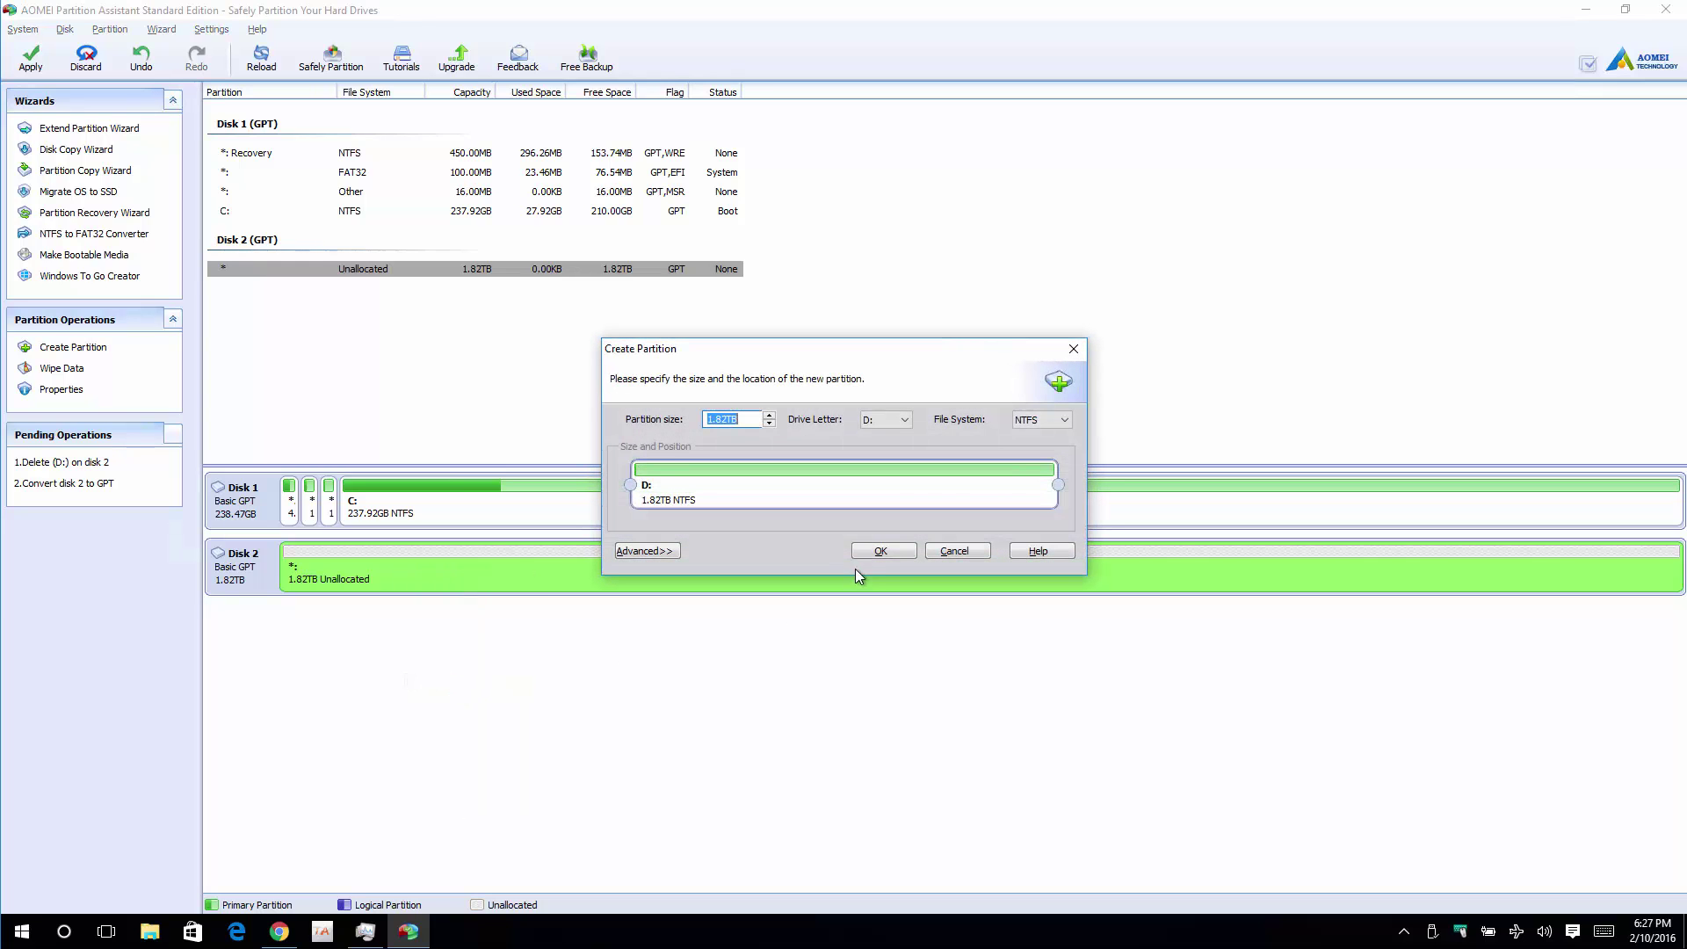
left_click(891, 551)
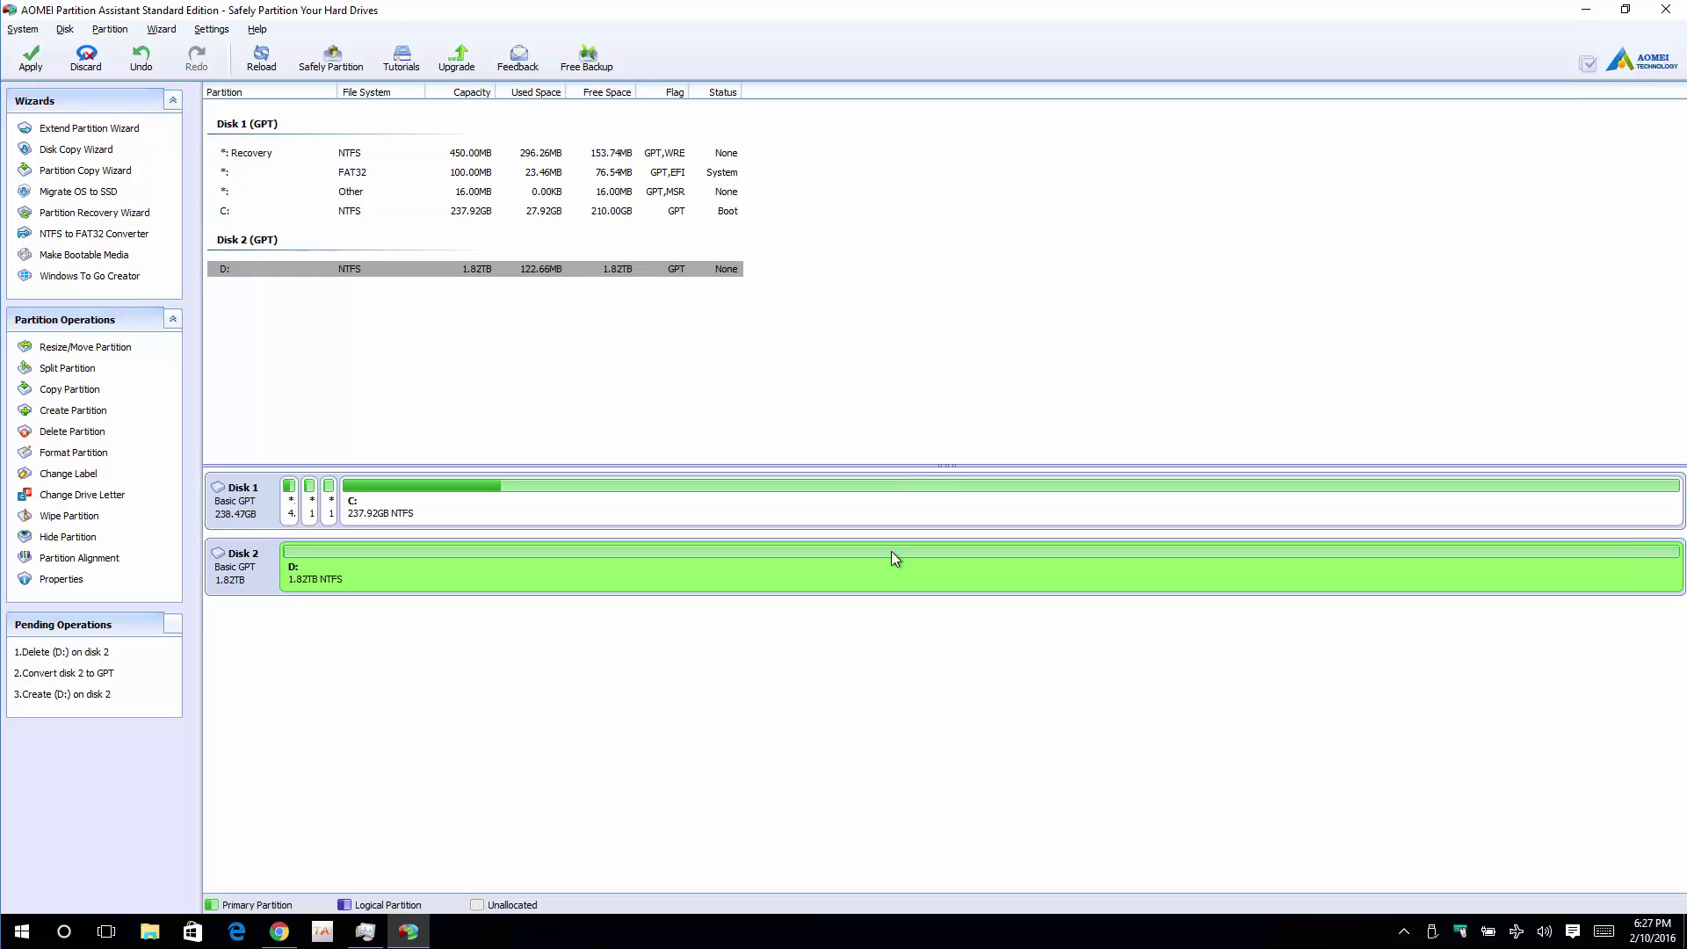
Step: Apply the three pending operations and acknowledge their completion
left_click(31, 60)
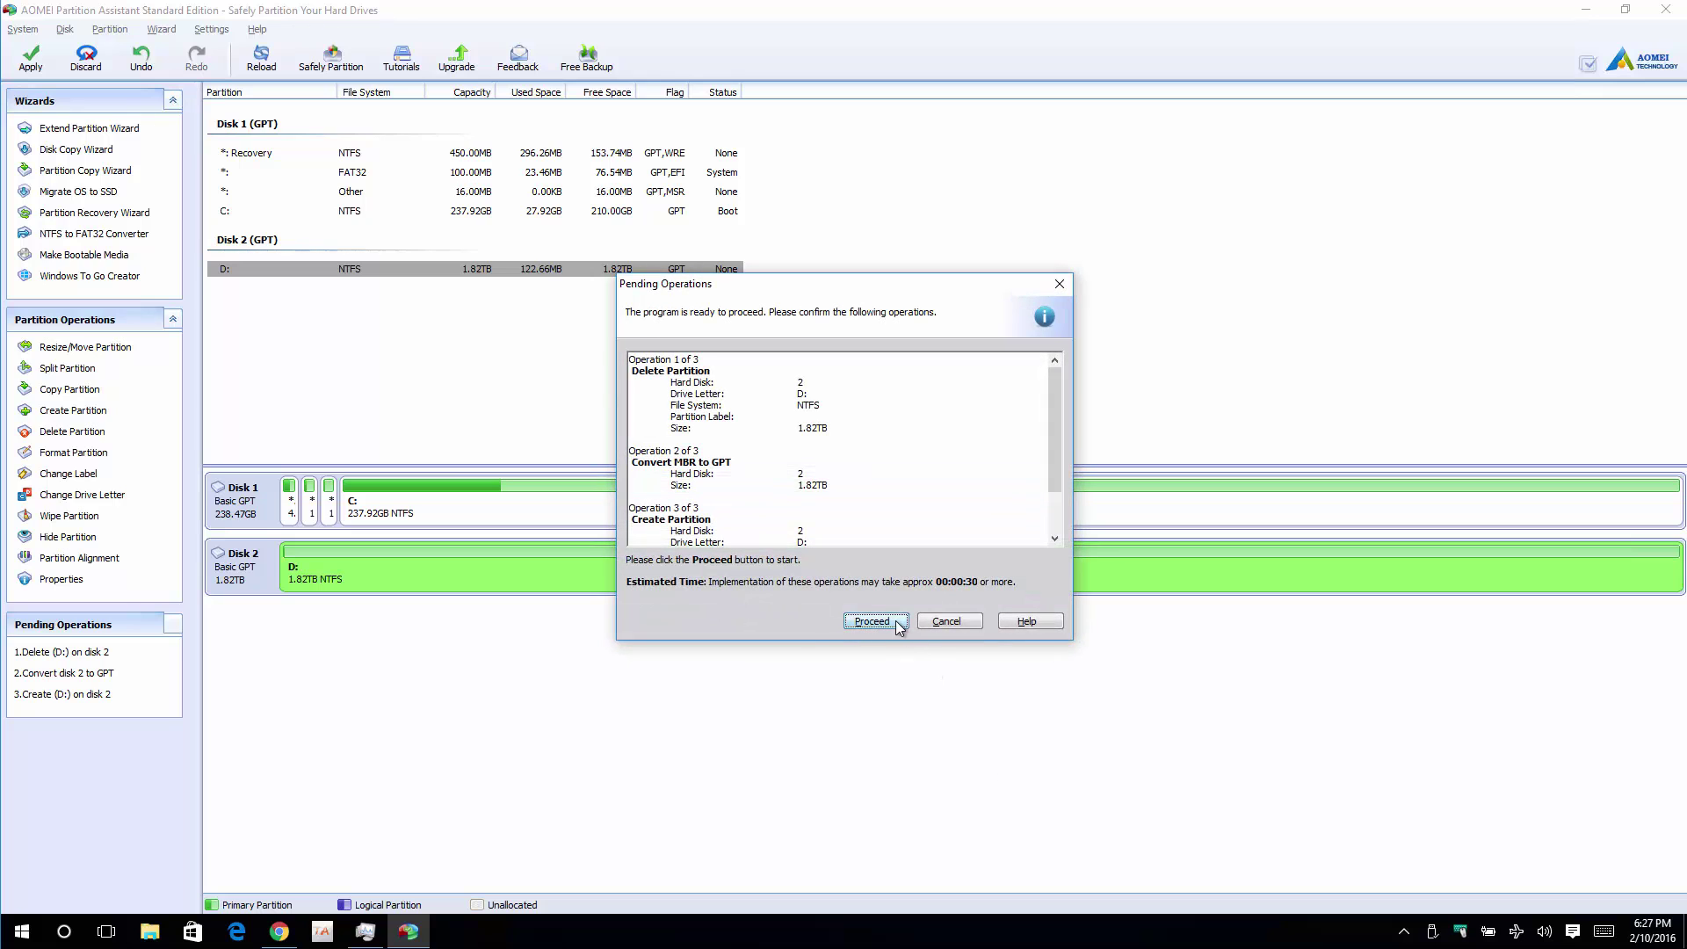
left_click(896, 623)
left_click(833, 504)
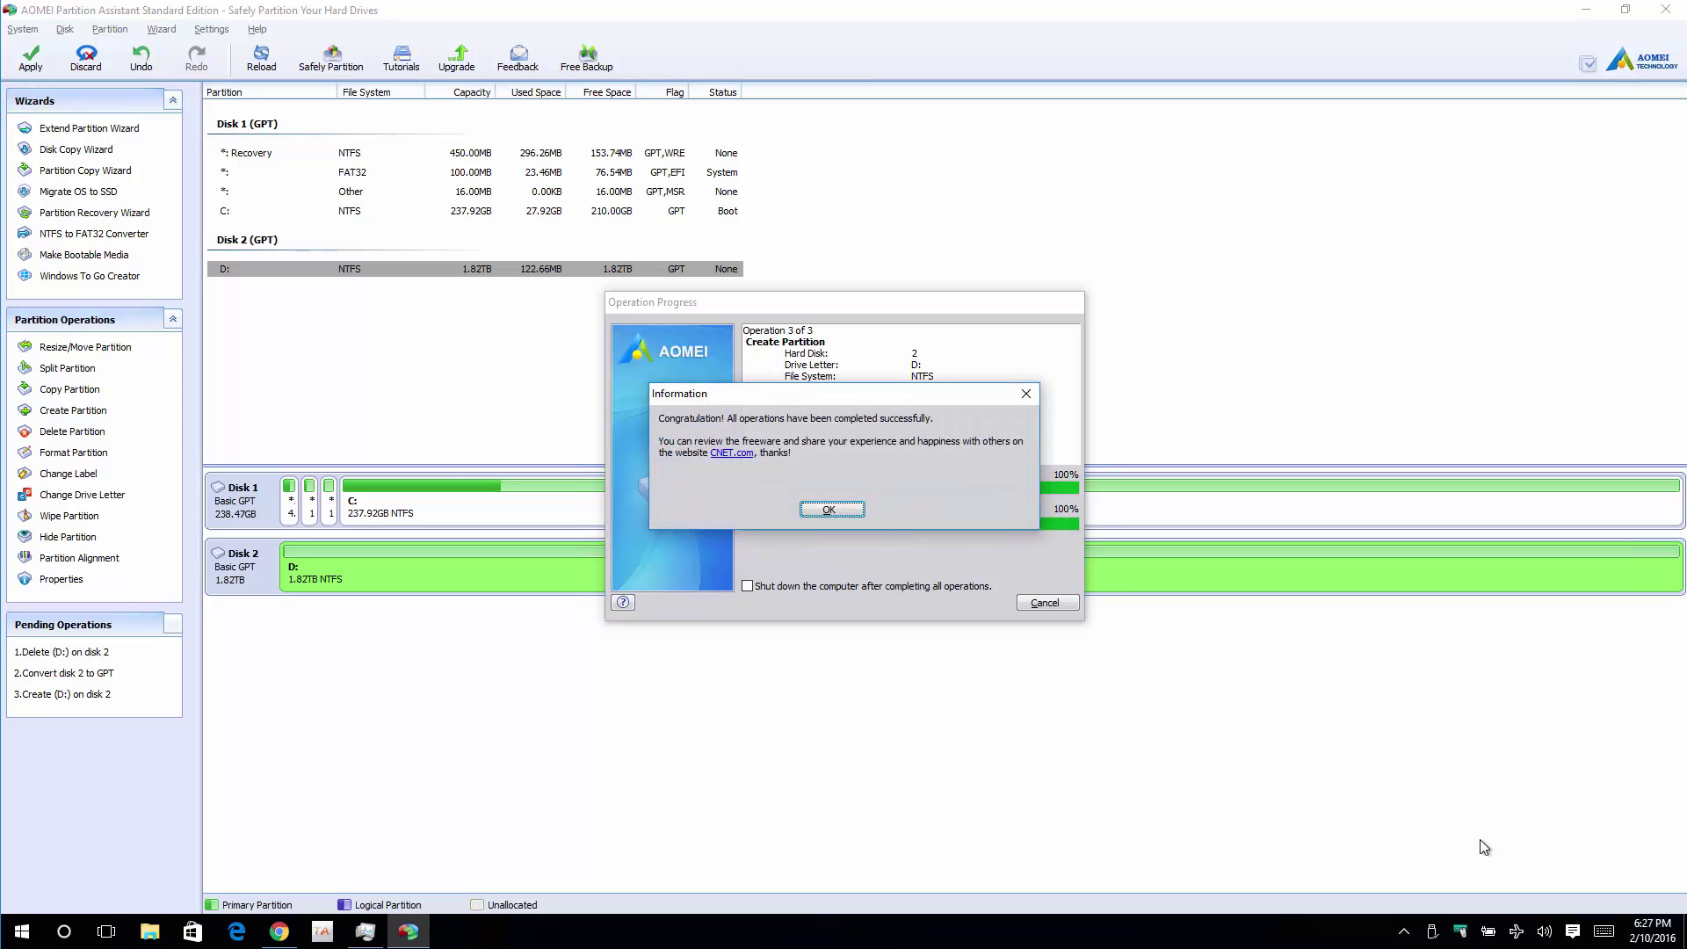
left_click(831, 510)
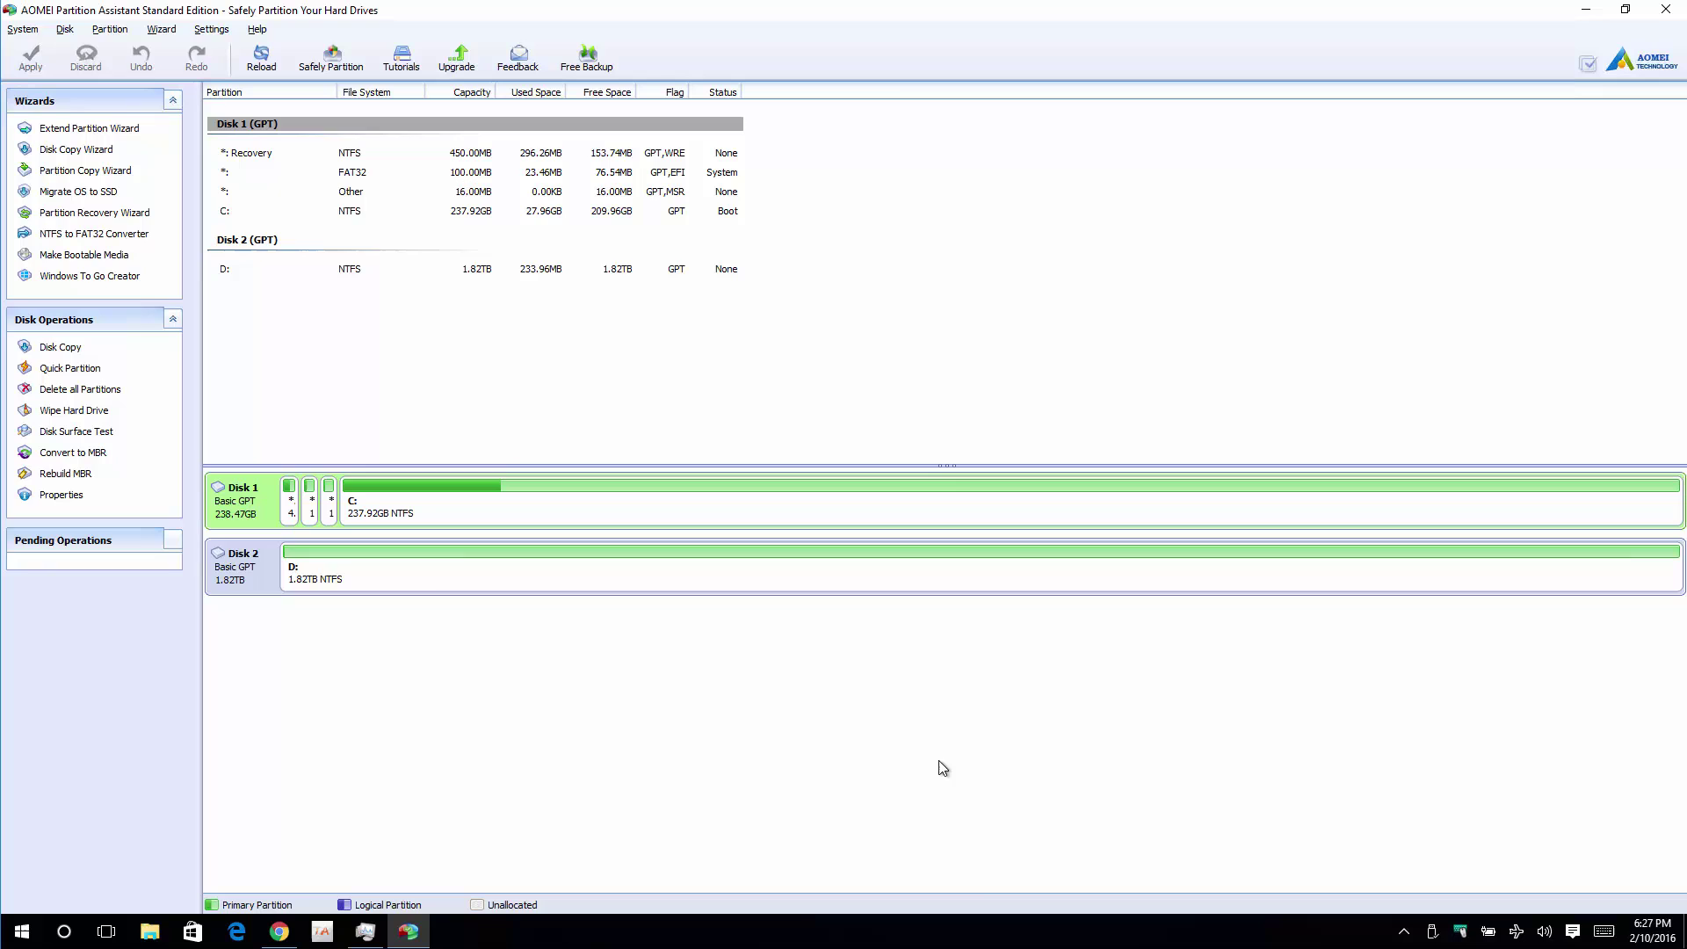
Step: Select the new D: partition, view its actions list, and dismiss it
left_click(412, 585)
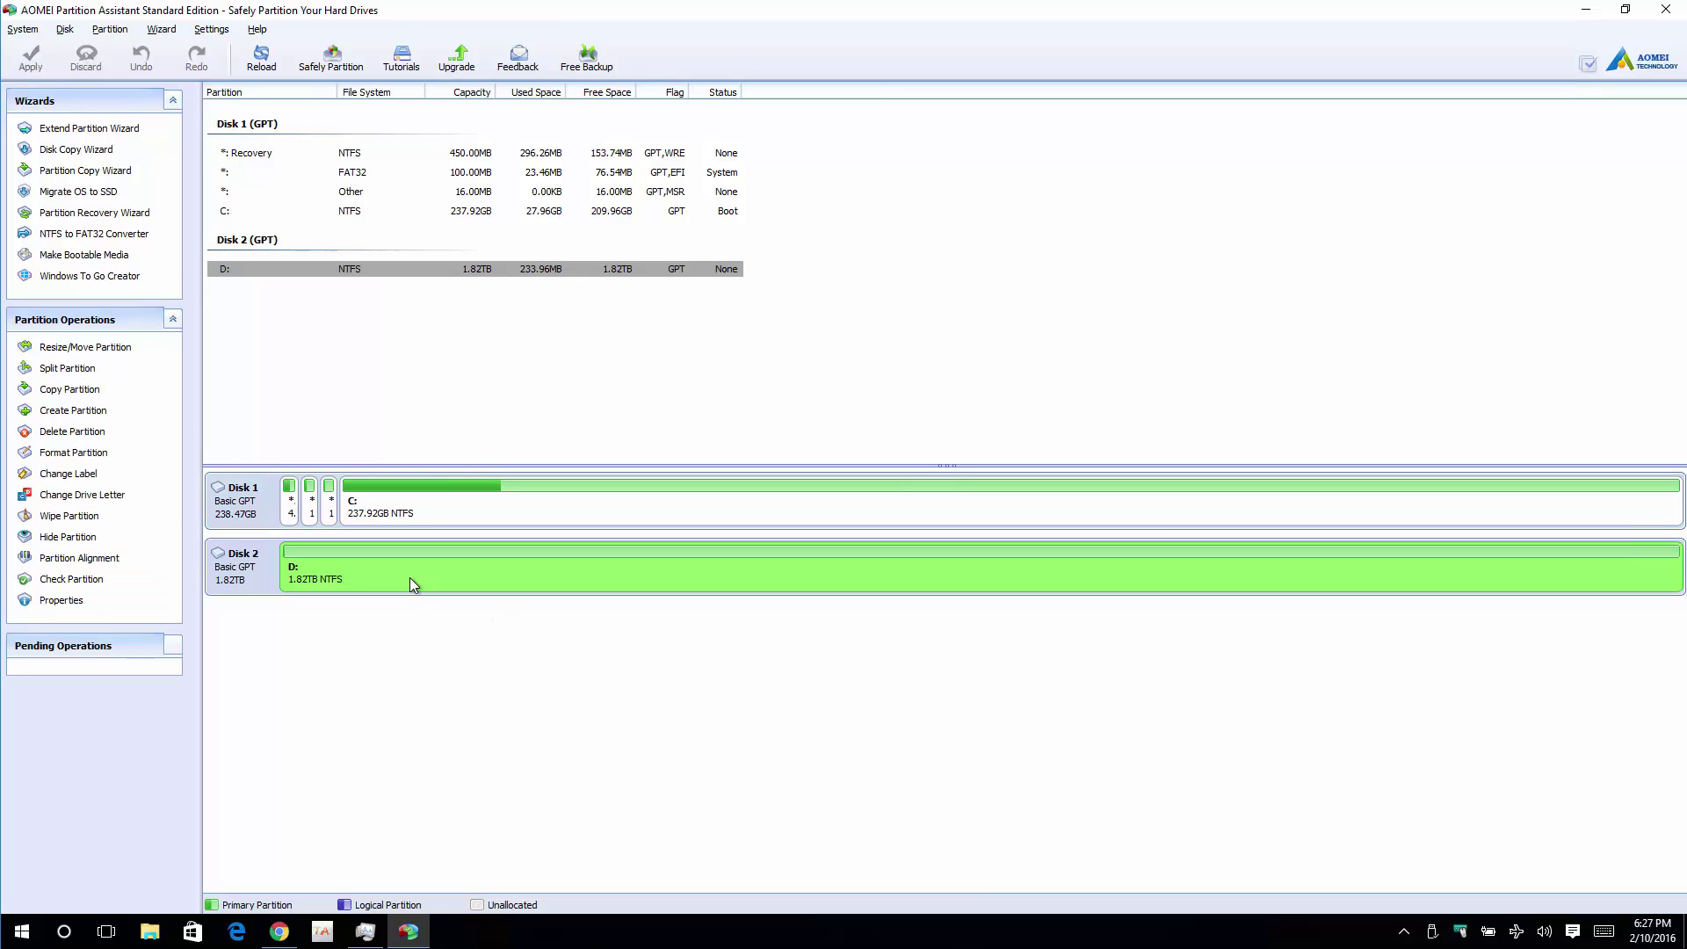
right_click(431, 567)
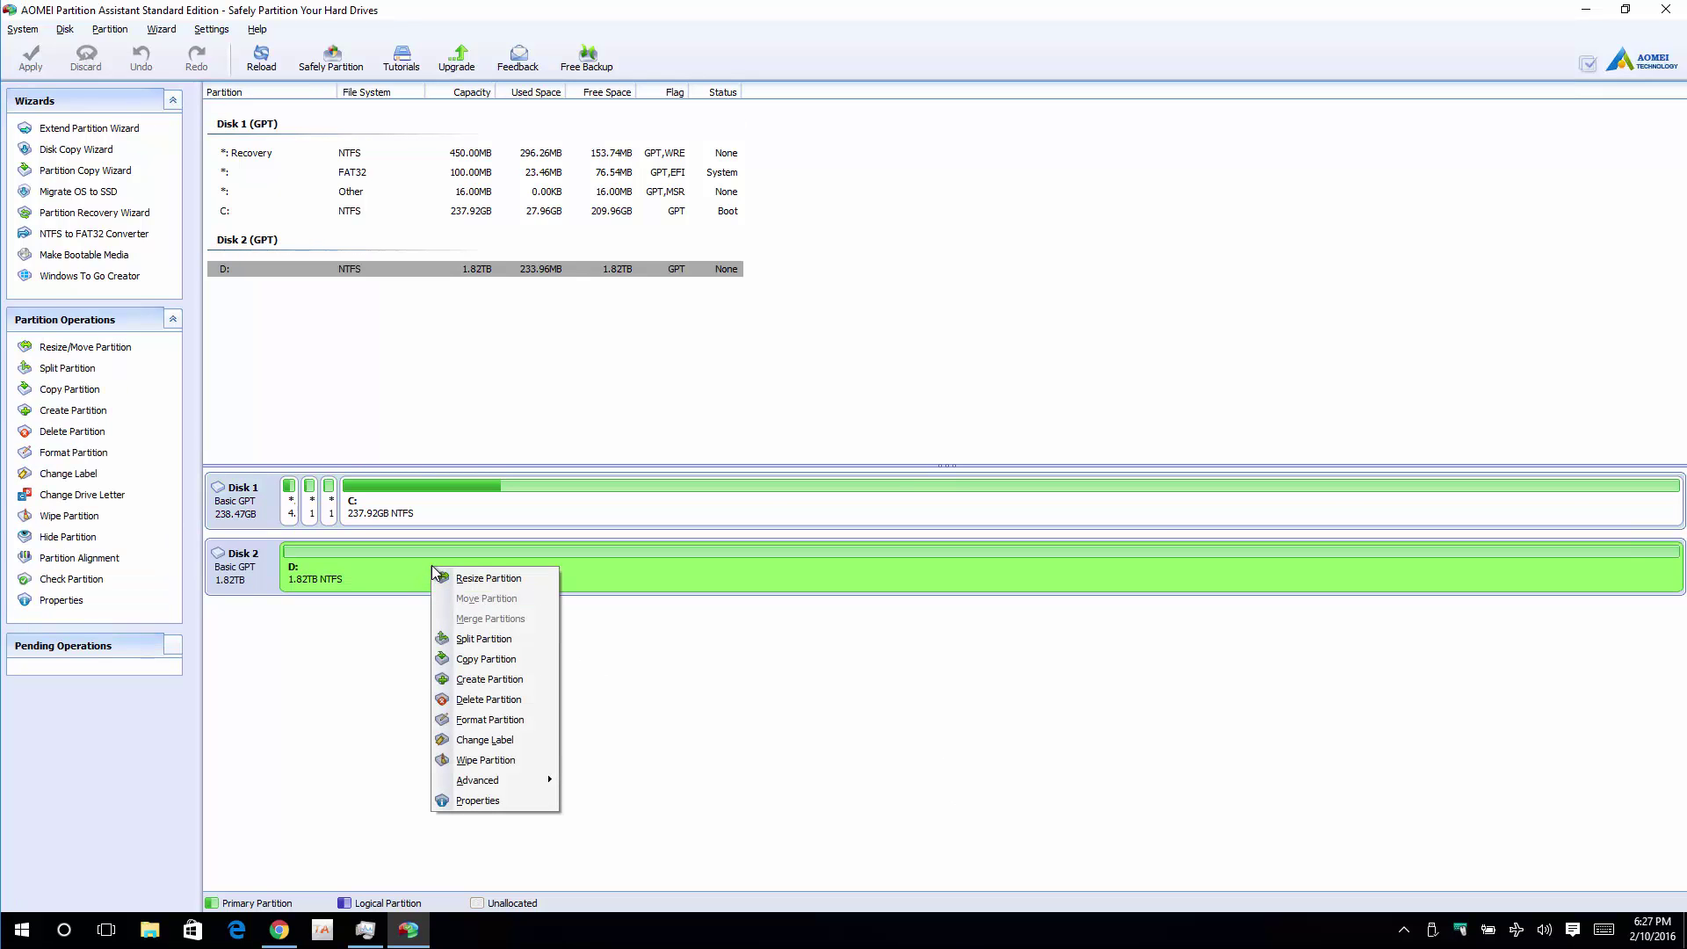
left_click(712, 648)
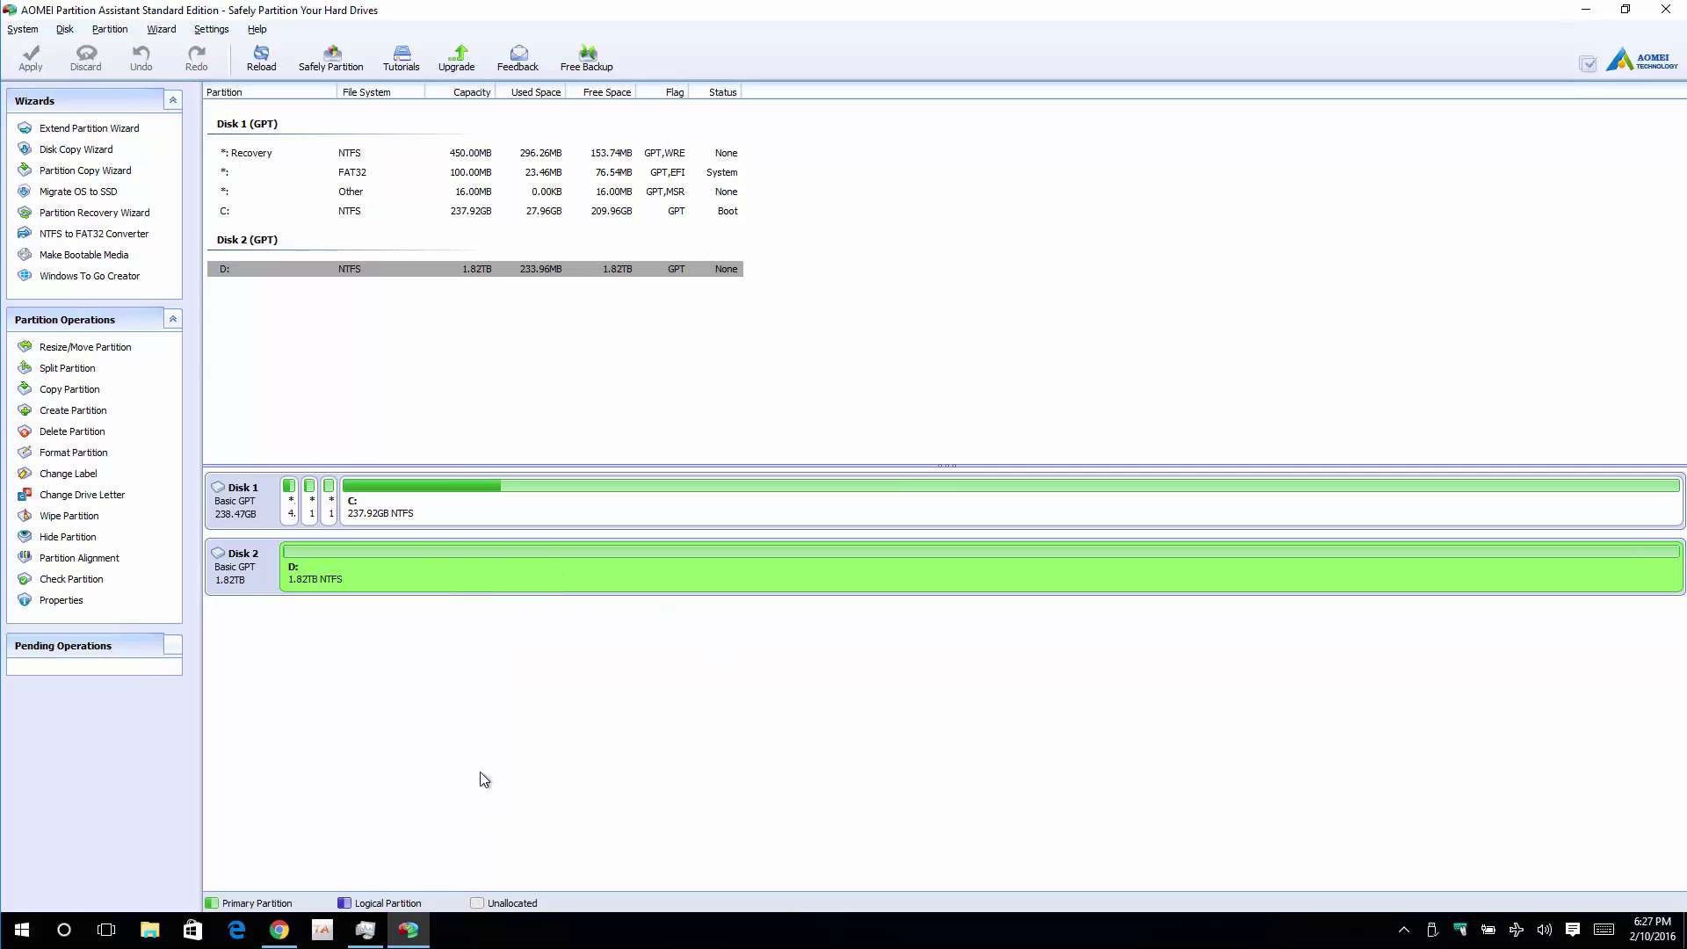
Step: Copy PAssist_Std.exe from the Downloads folder in File Explorer
left_click(150, 933)
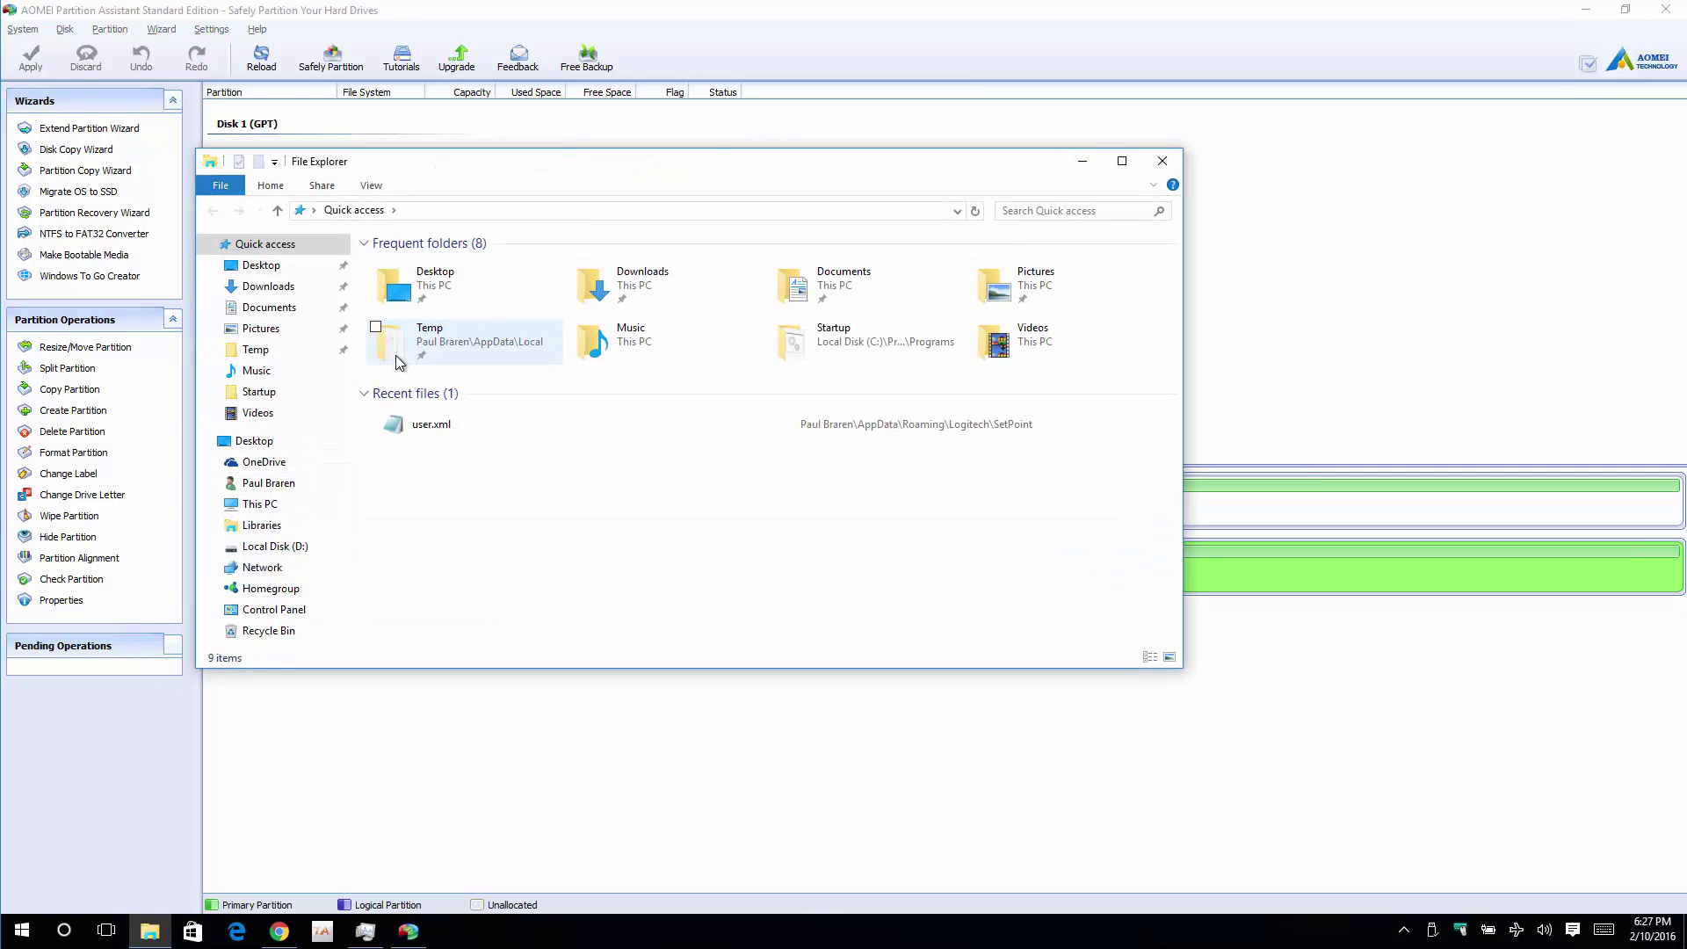
left_click(285, 290)
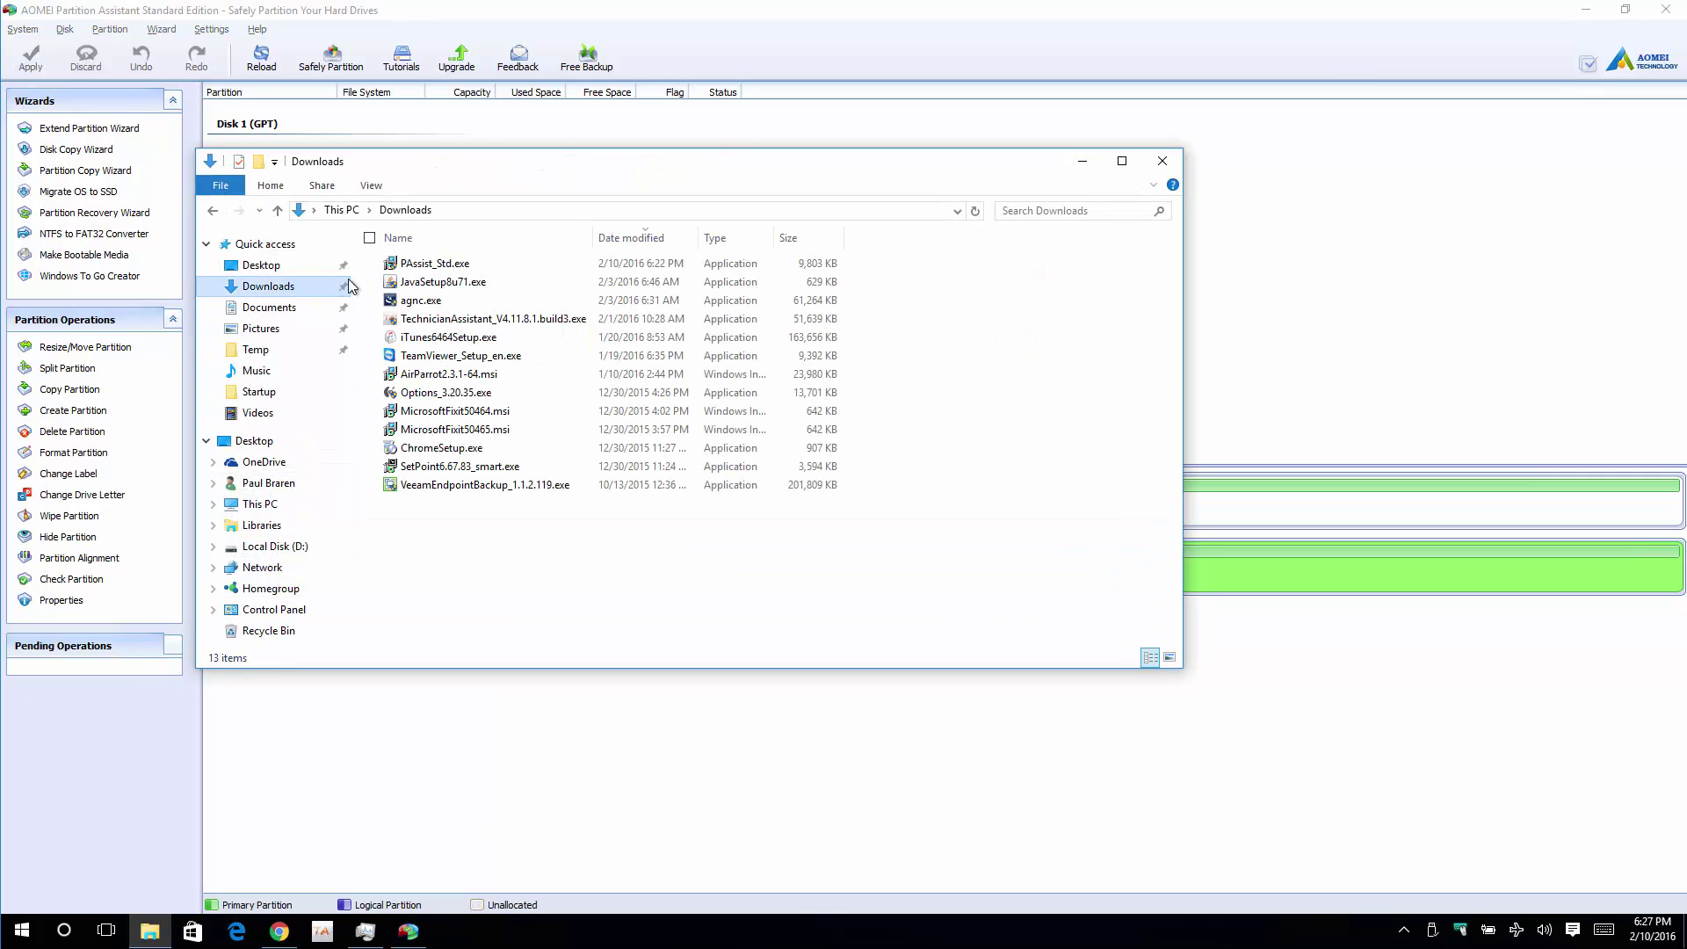
right_click(413, 264)
left_click(281, 483)
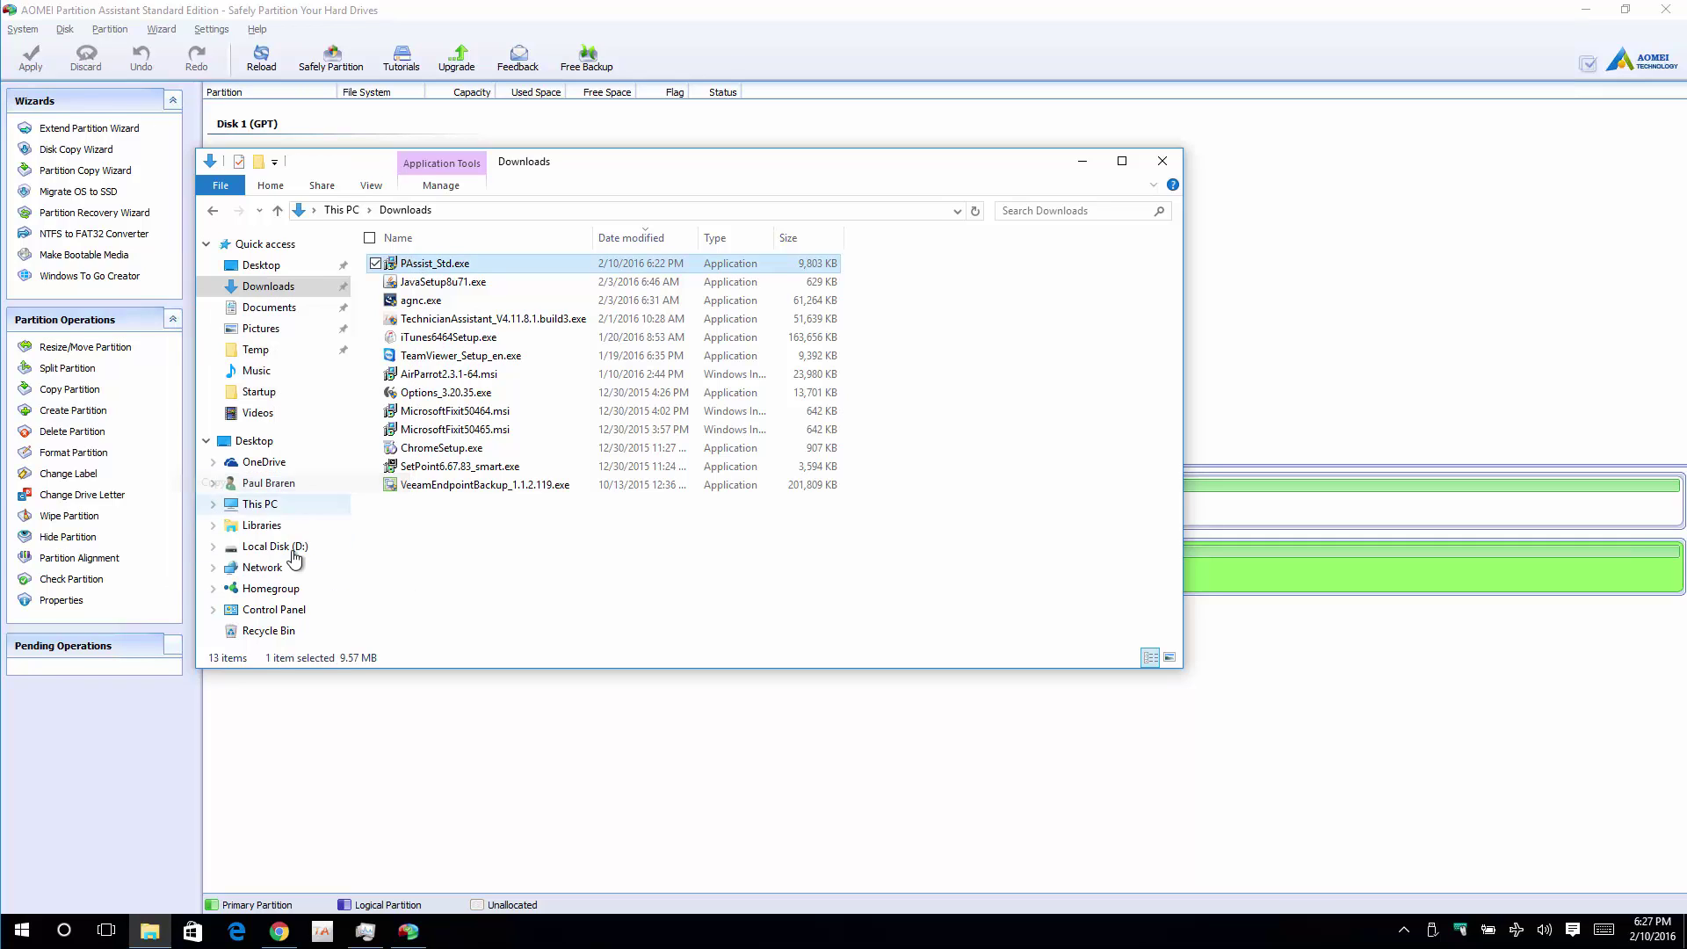
Step: Paste the copied installer onto Local Disk (D:), trying twice
left_click(285, 546)
right_click(502, 346)
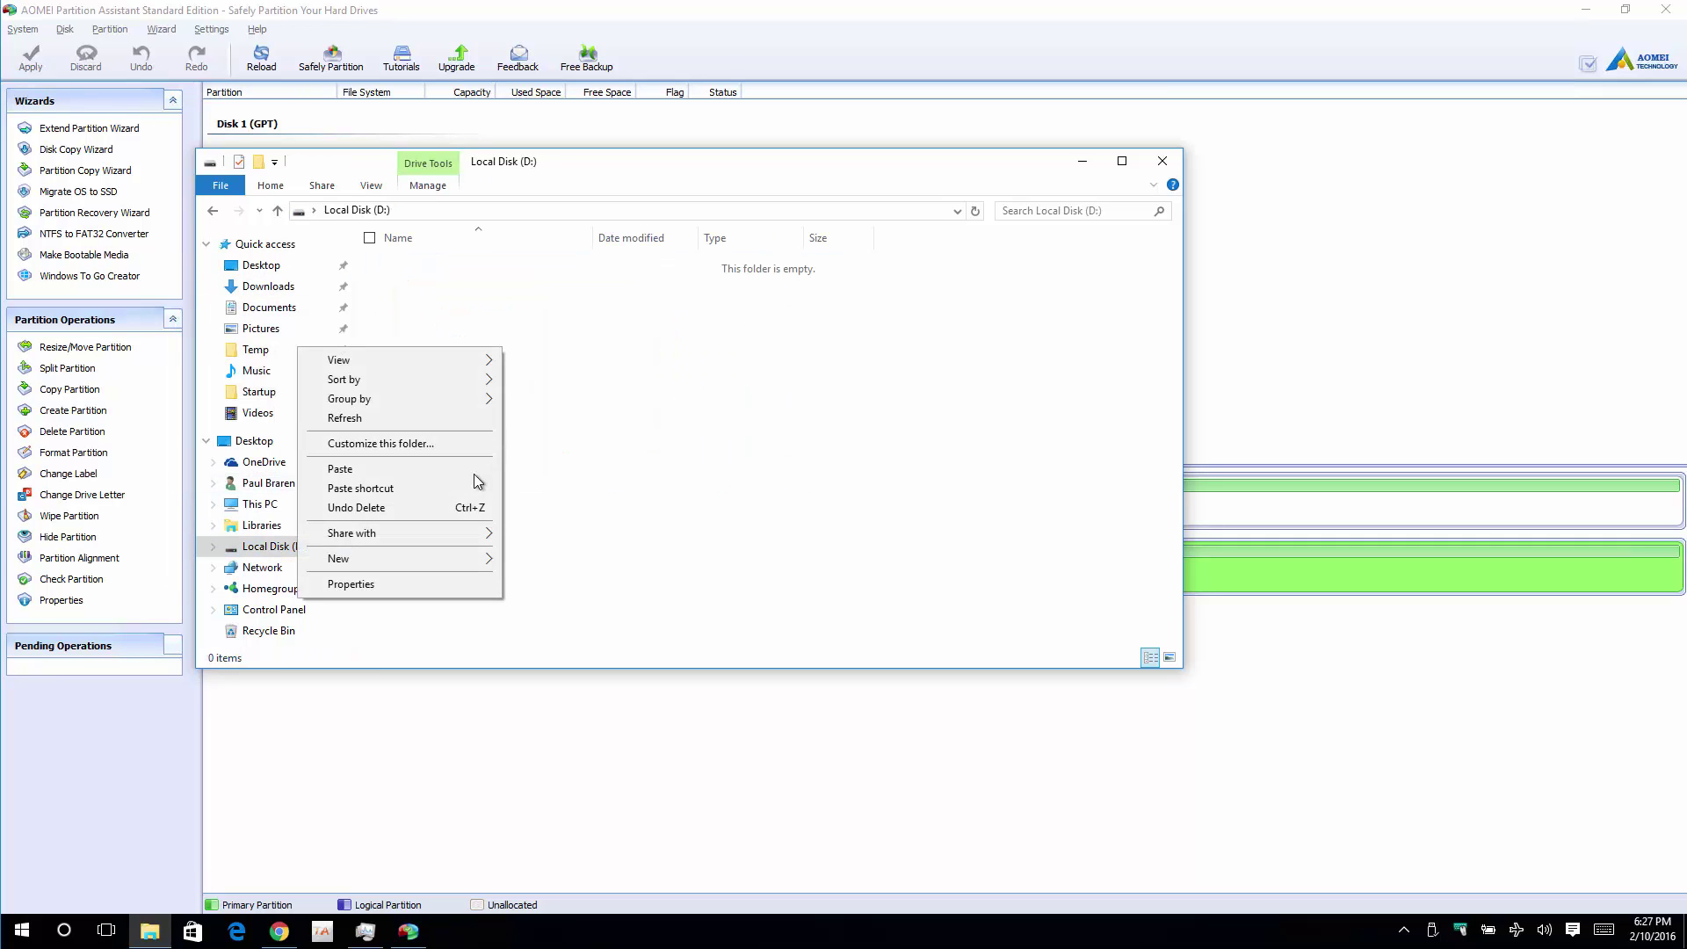
left_click(406, 474)
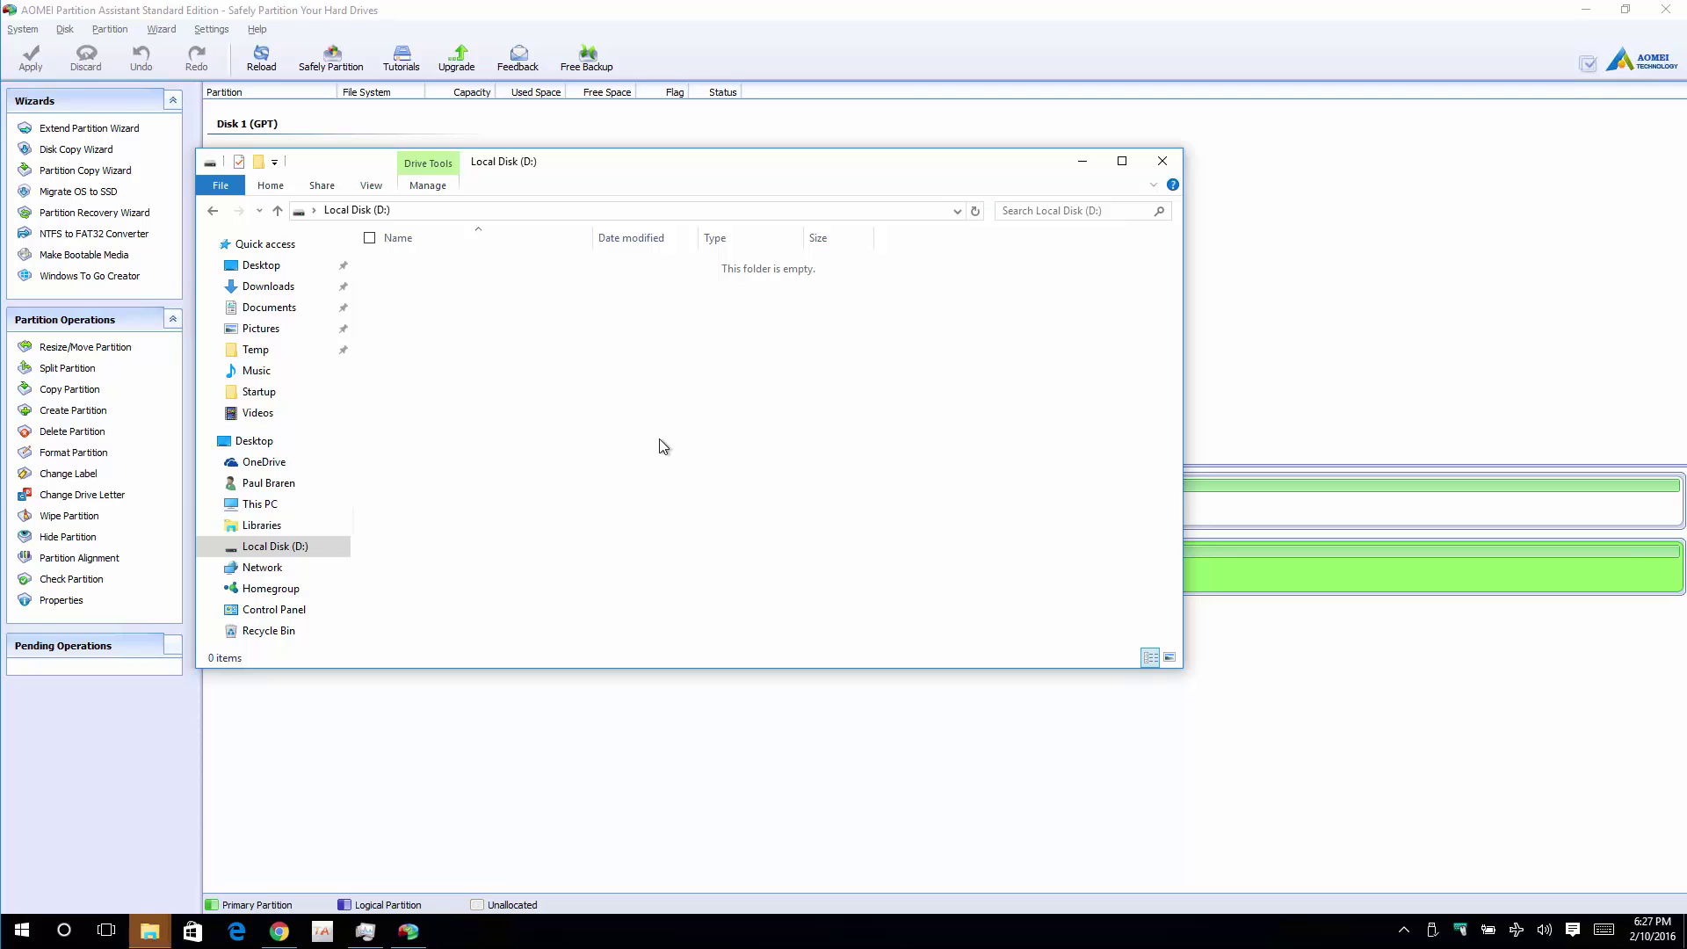
right_click(620, 399)
left_click(546, 517)
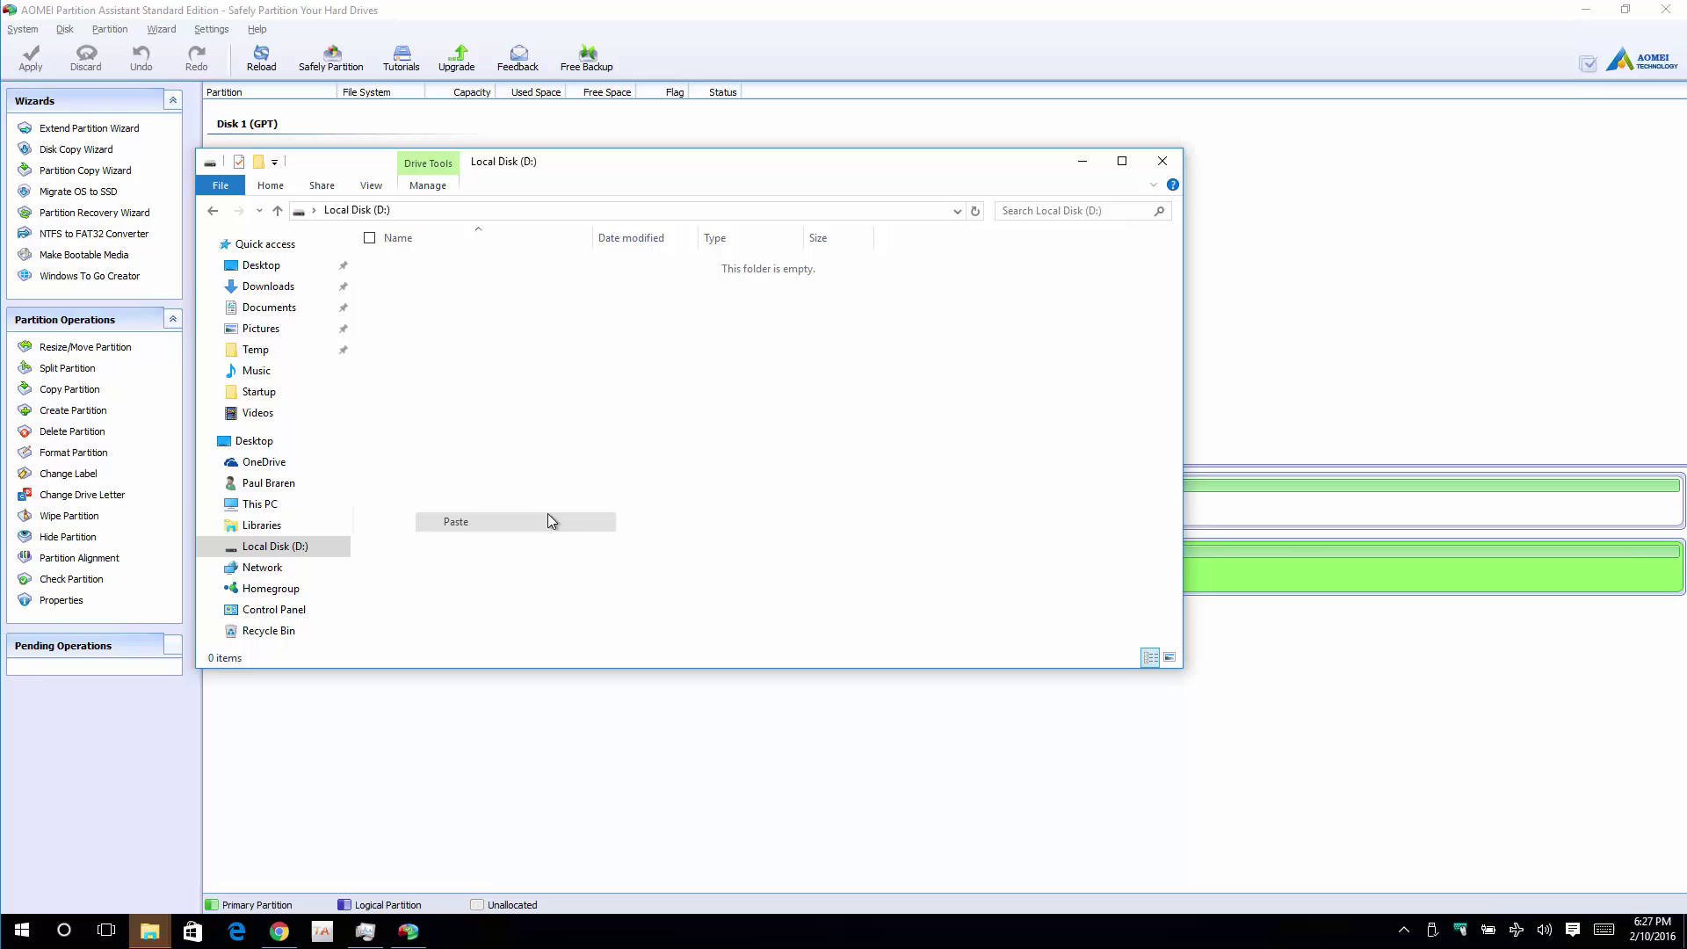
Step: Copy PAssist_Std.exe from Downloads again and bring up the actions list on D:
left_click(281, 287)
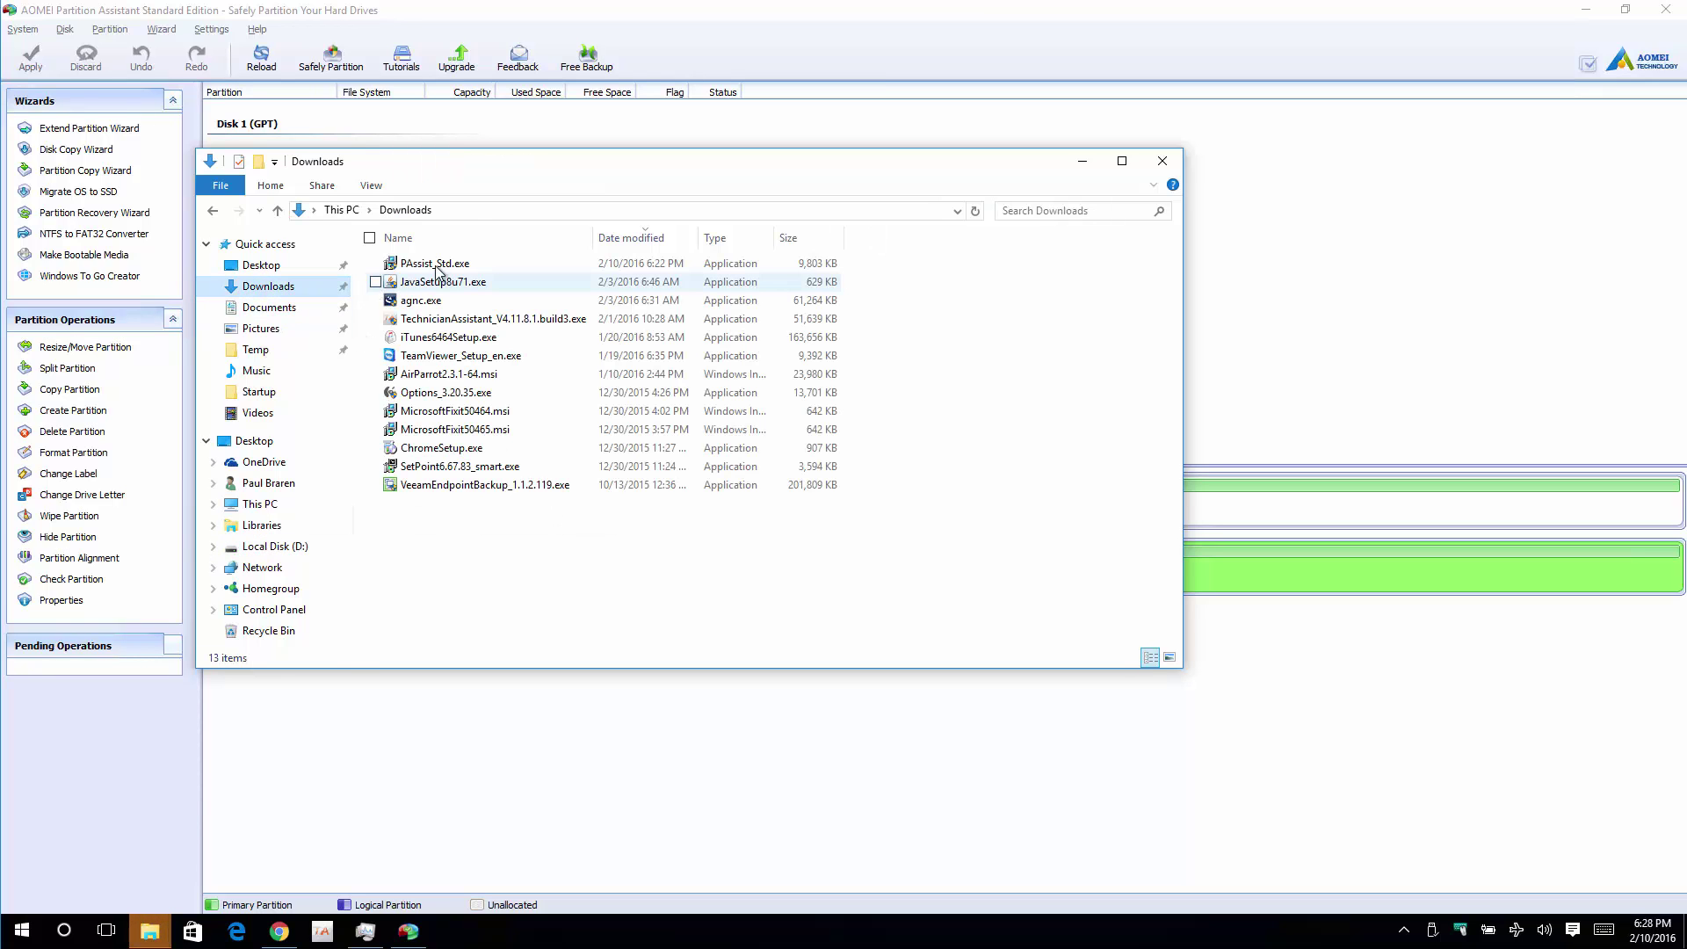
right_click(447, 263)
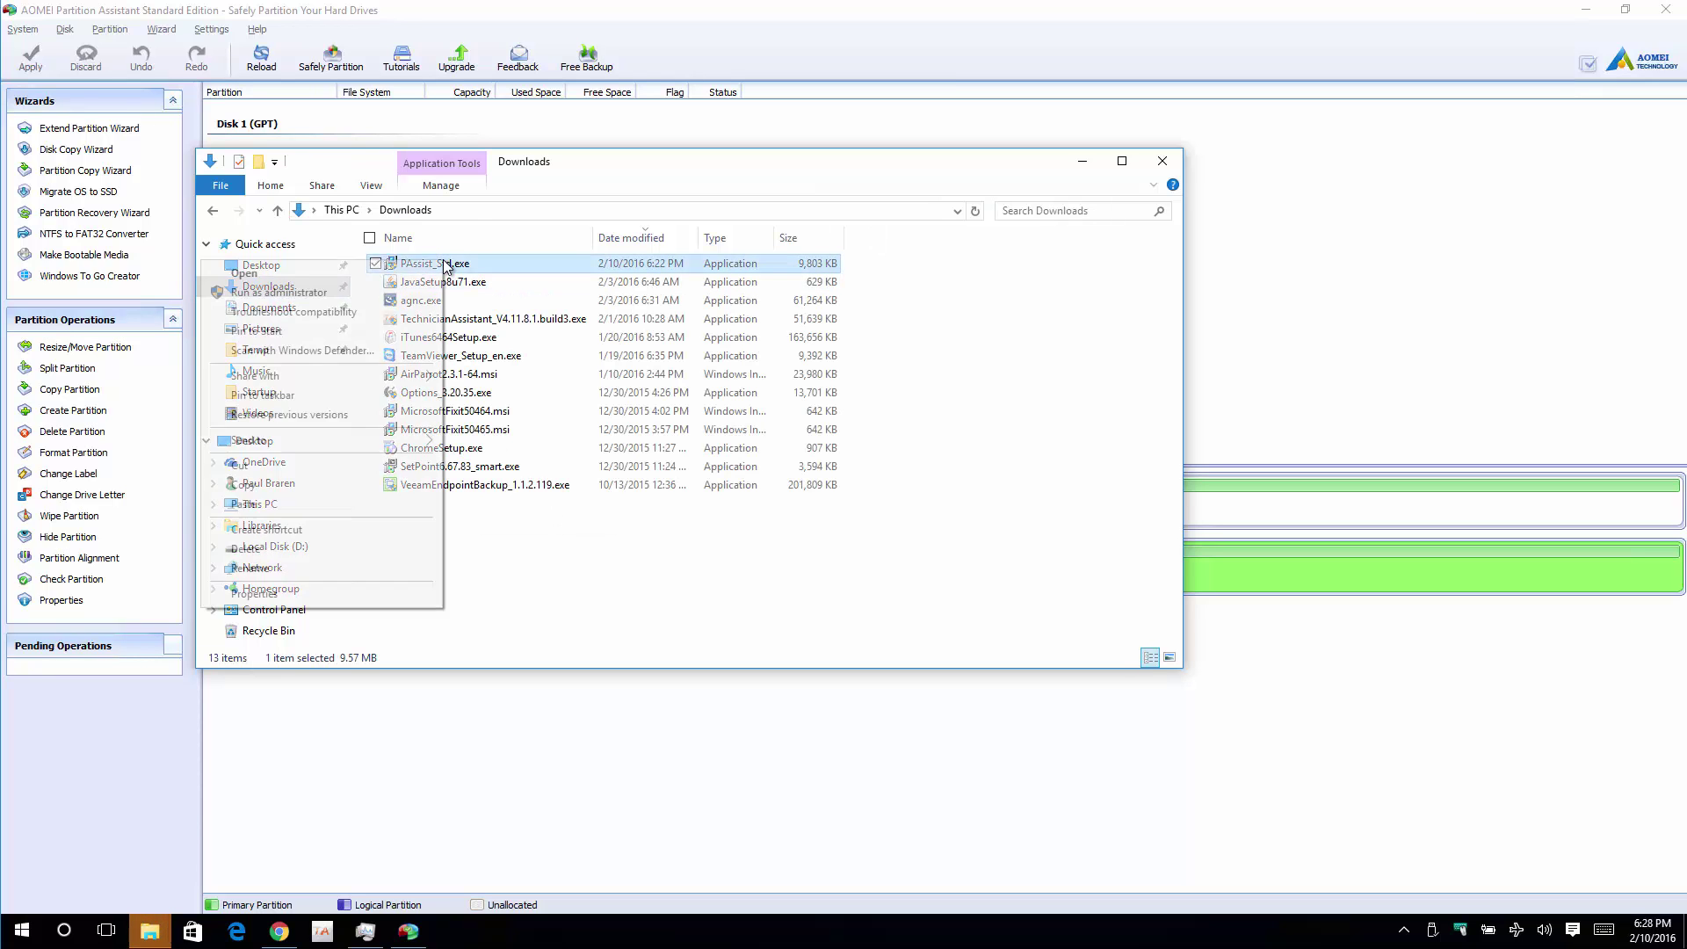
left_click(267, 485)
left_click(297, 547)
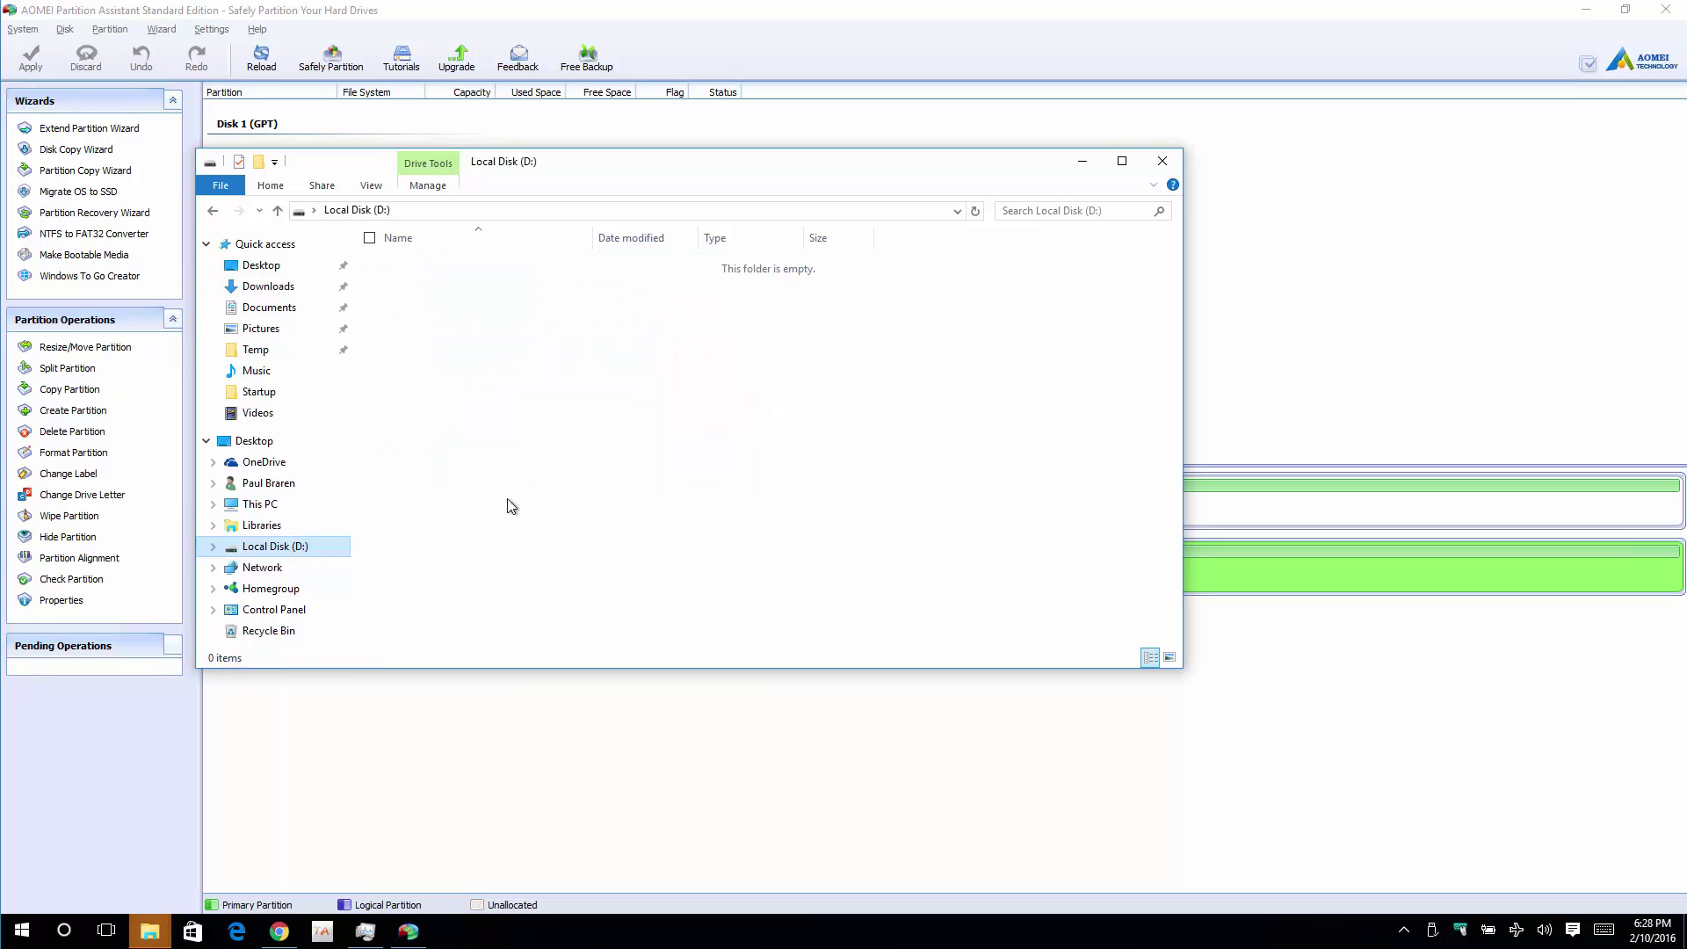
right_click(578, 415)
Step: Cancel both copies blocked awaiting administrator permission
left_click(146, 938)
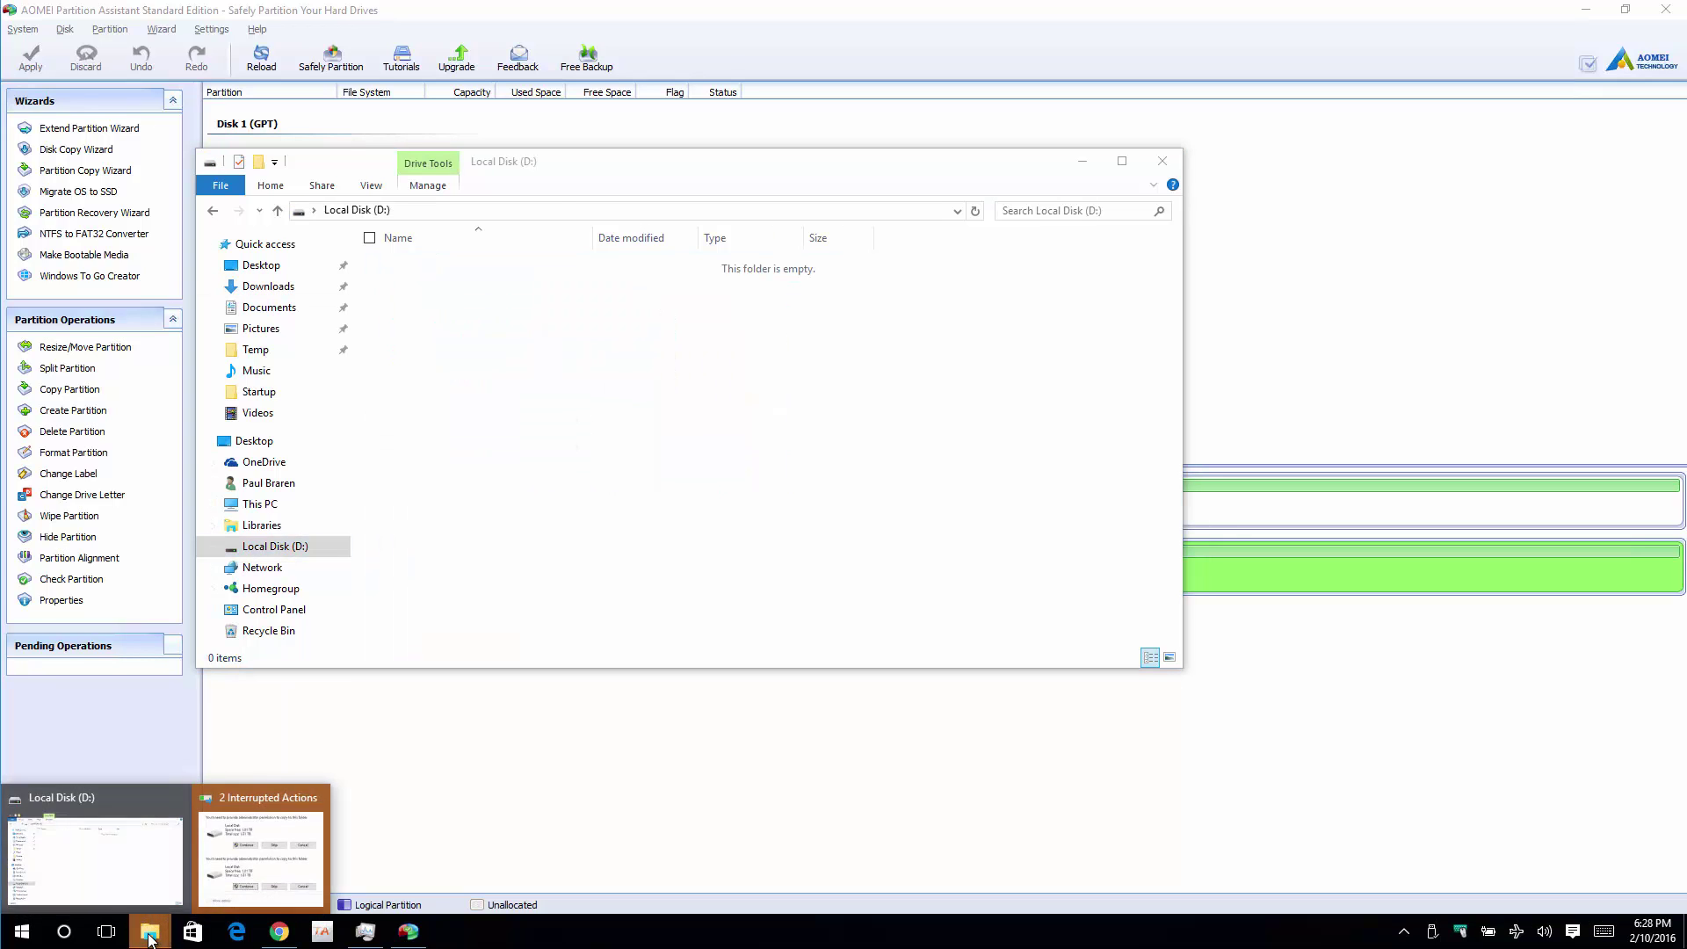
left_click(245, 867)
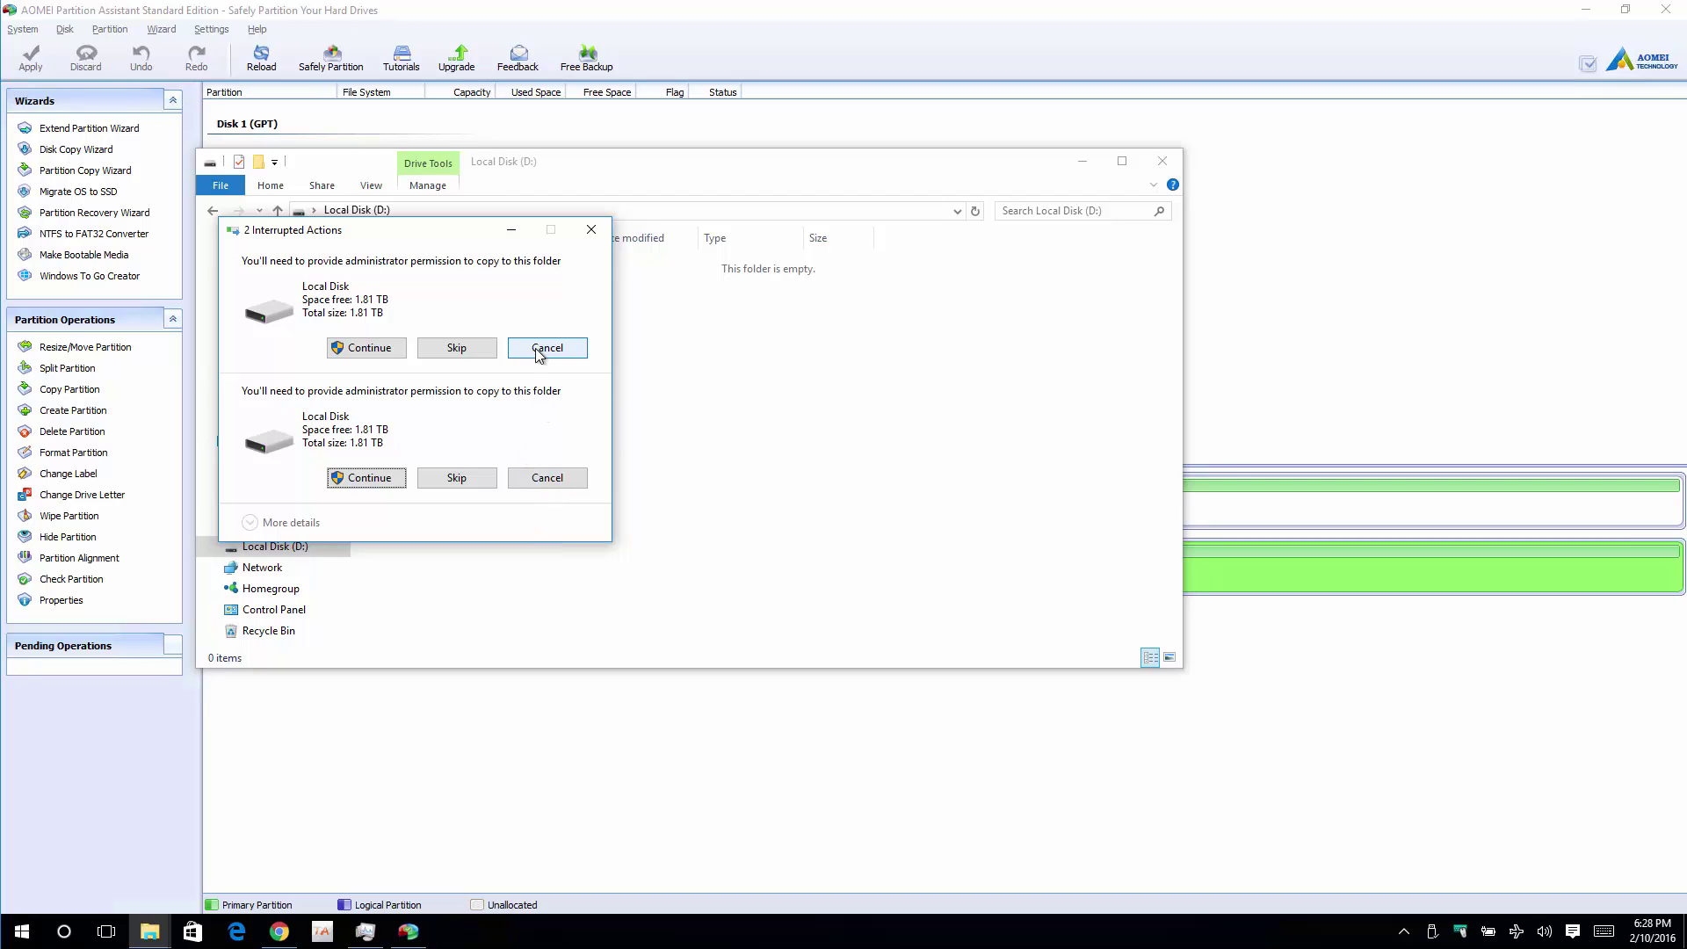
left_click(548, 478)
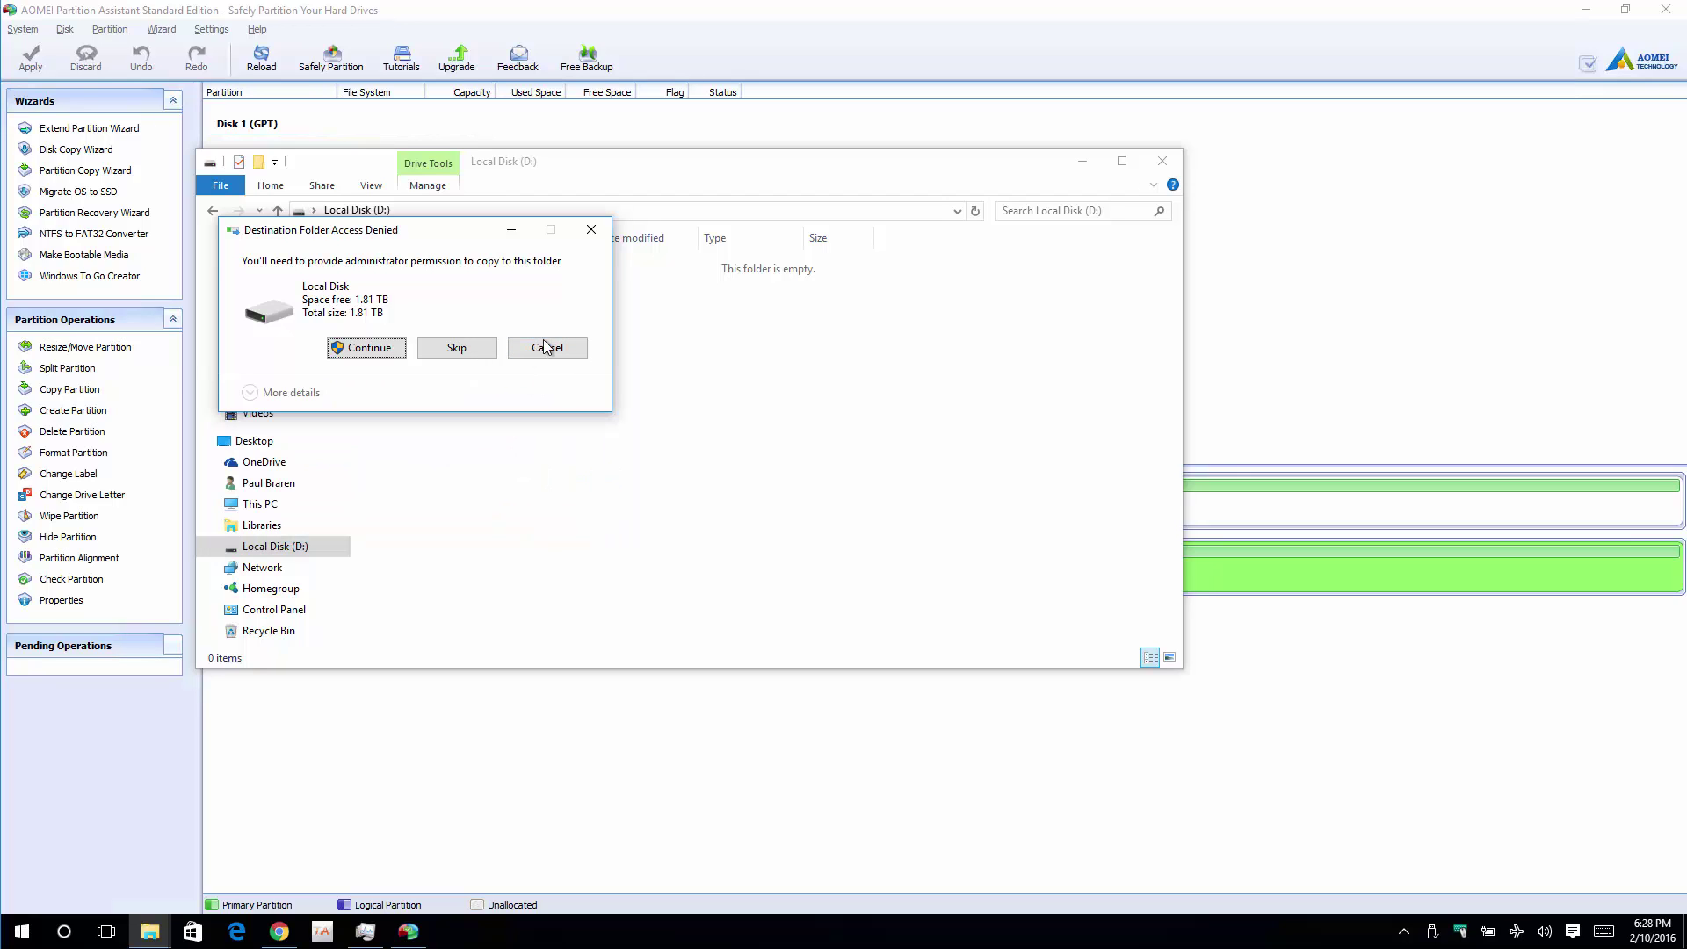
left_click(553, 346)
Step: Create a new folder named 'stuff' on D:
right_click(538, 352)
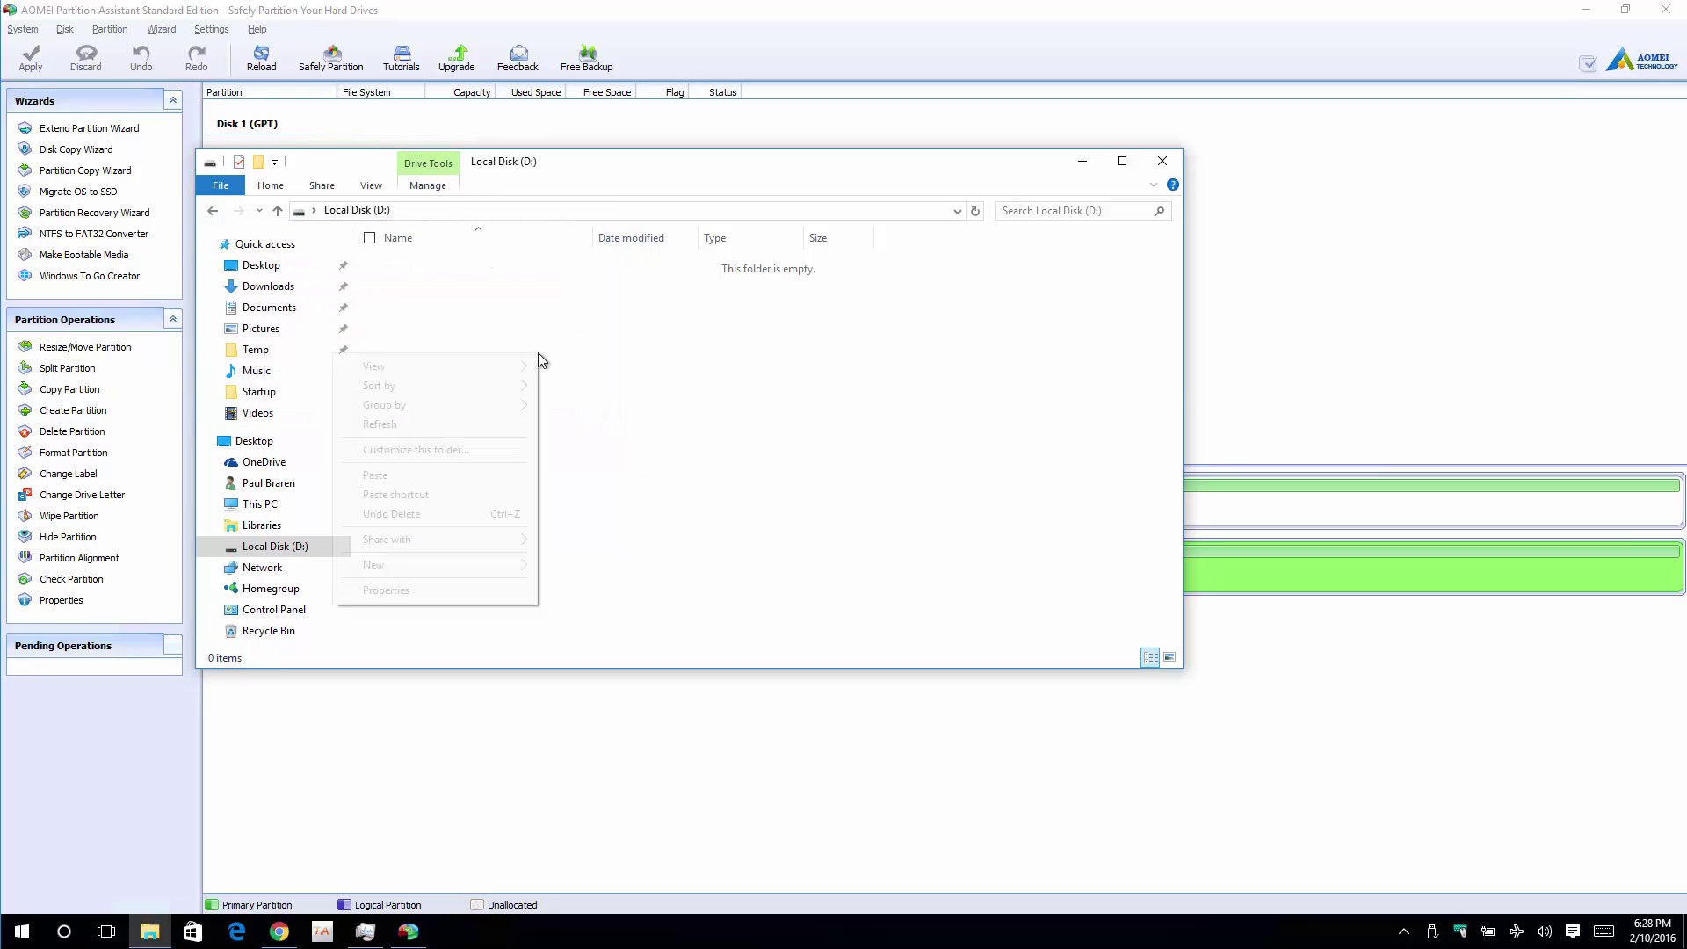
mouse_move(530, 562)
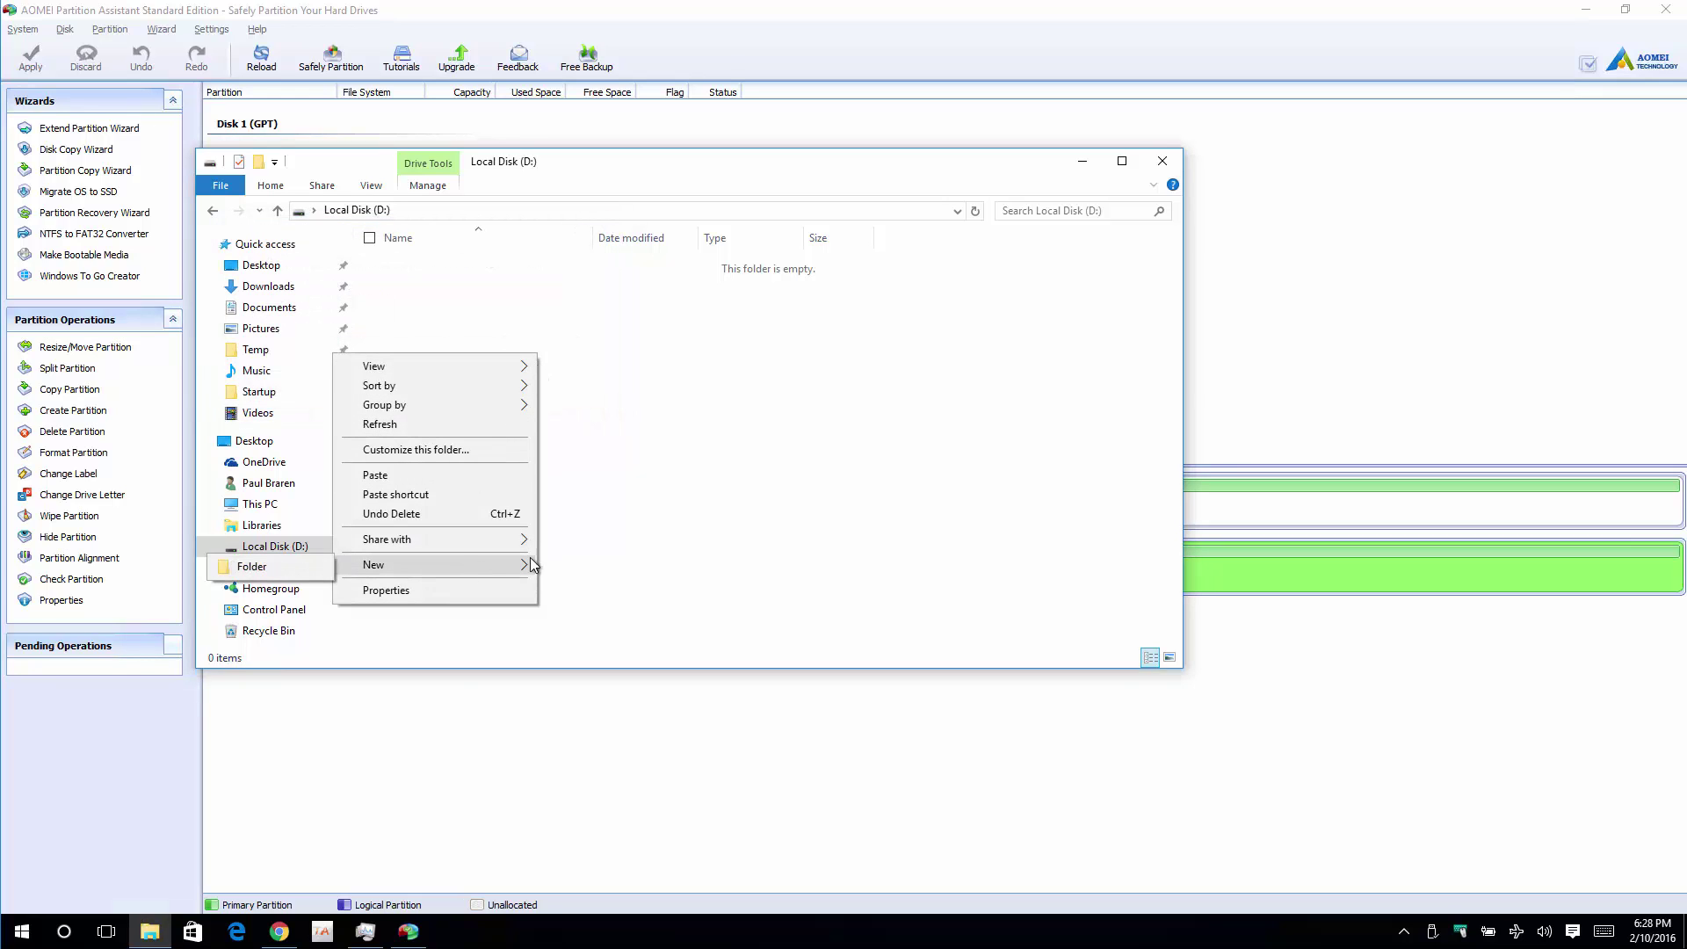
left_click(270, 562)
type("stuff")
key("Return")
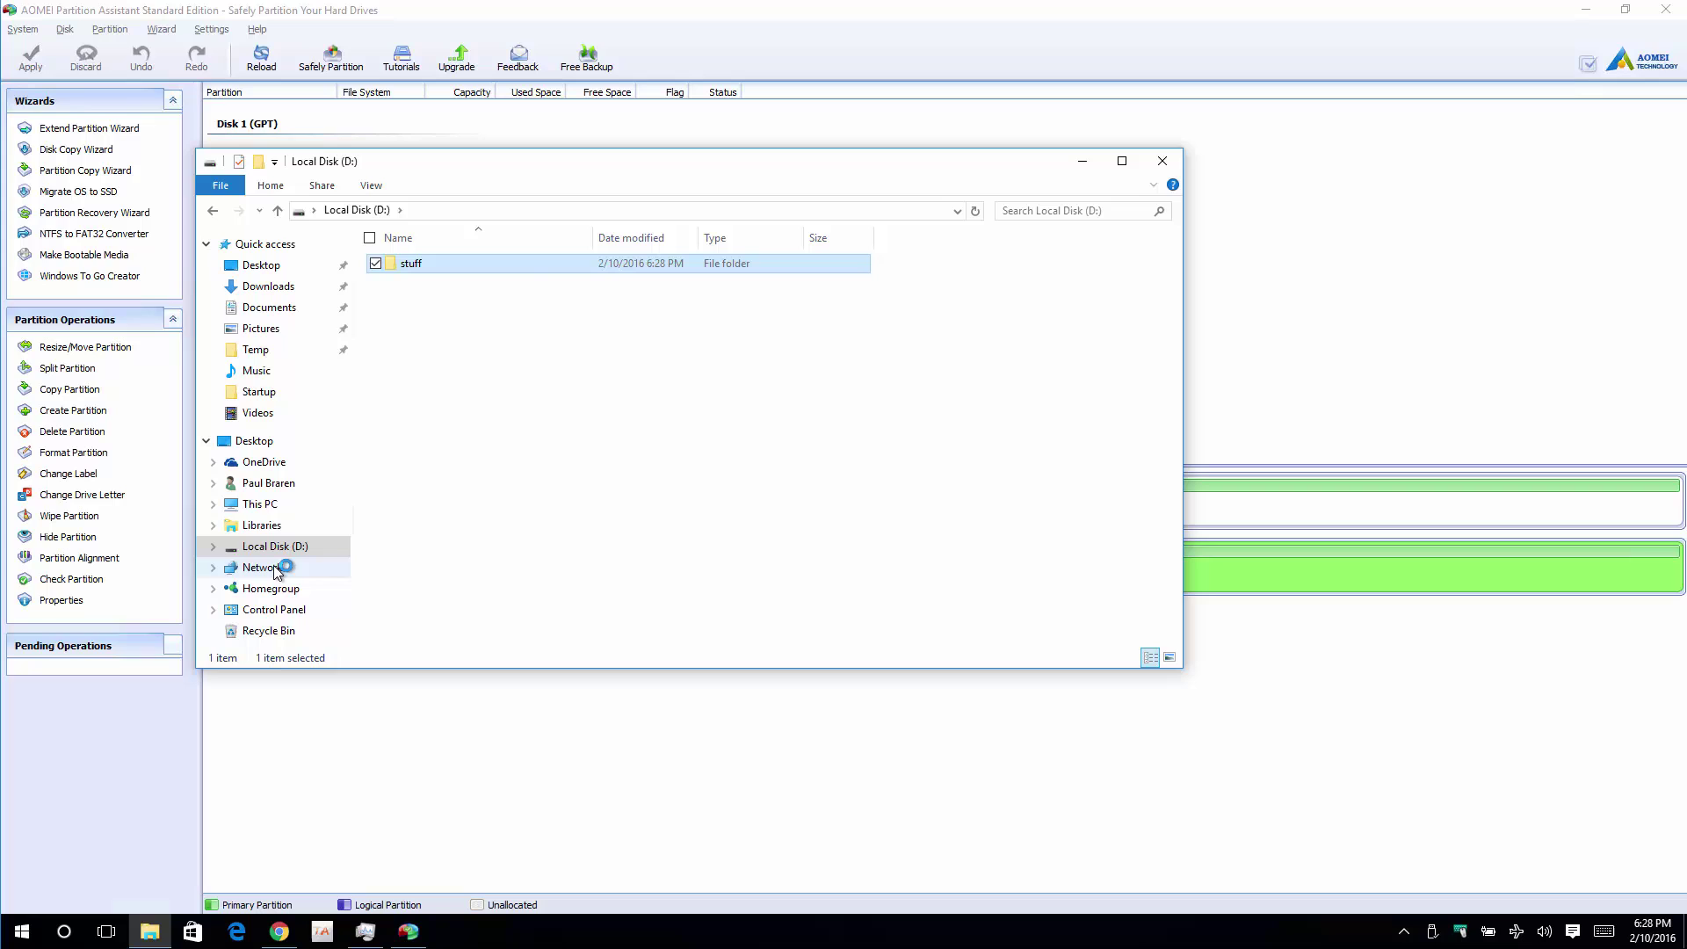
Step: Paste PAssist_Std.exe into the stuff folder, then minimize the window
double_click(525, 267)
right_click(526, 267)
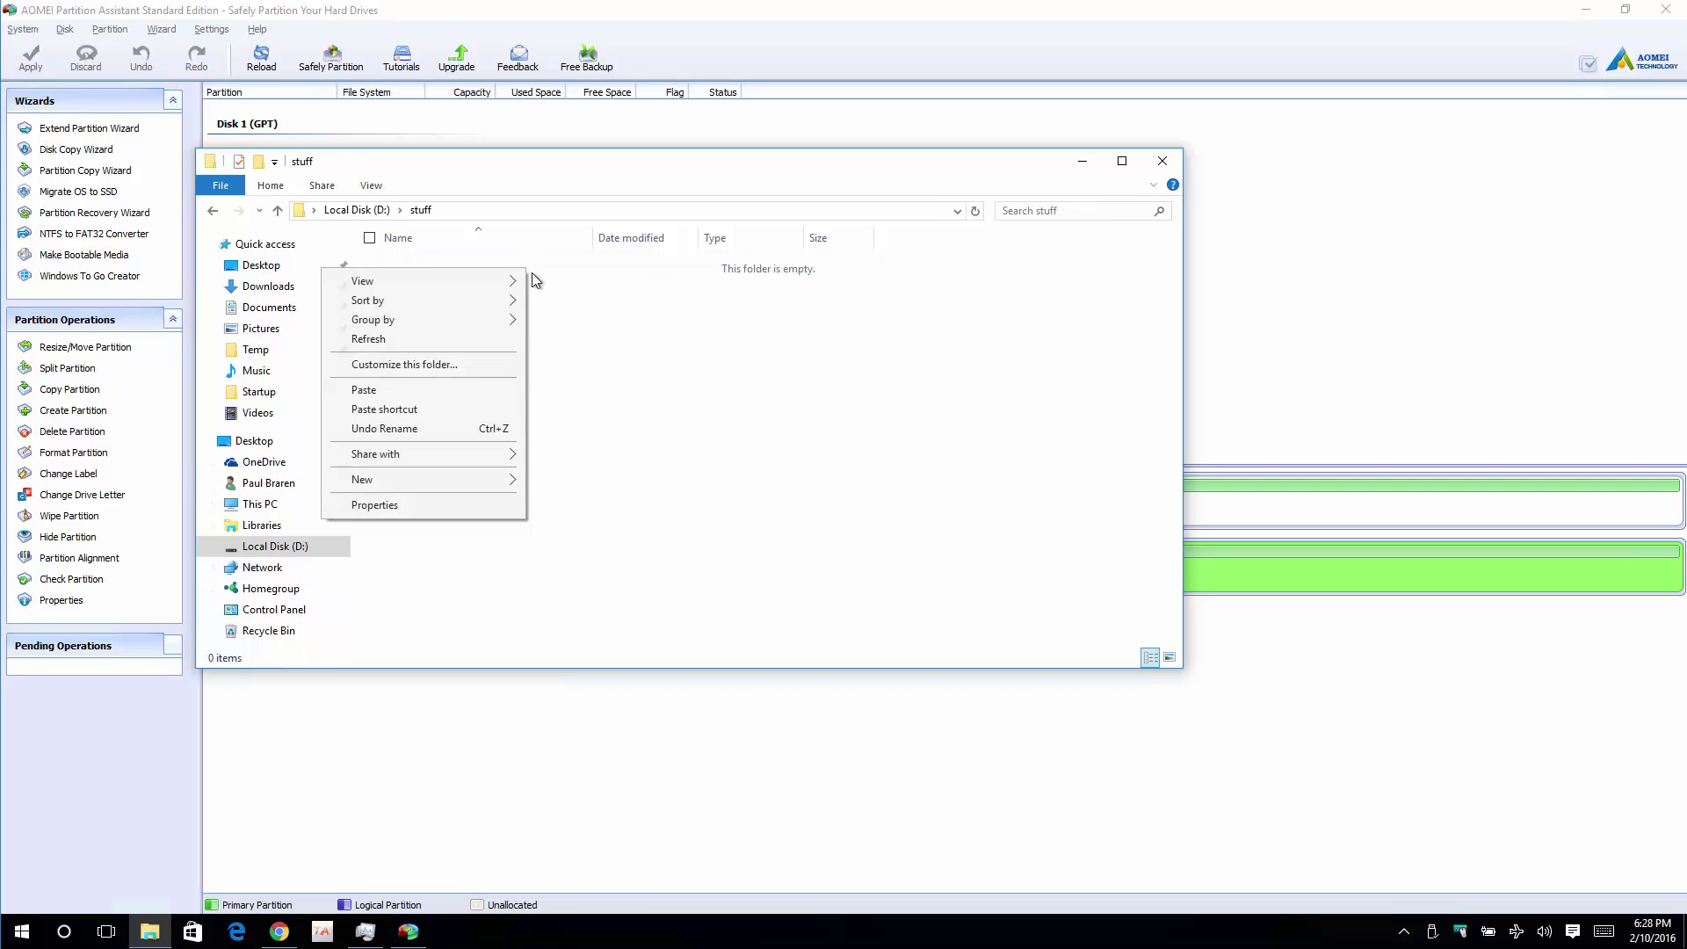
left_click(425, 388)
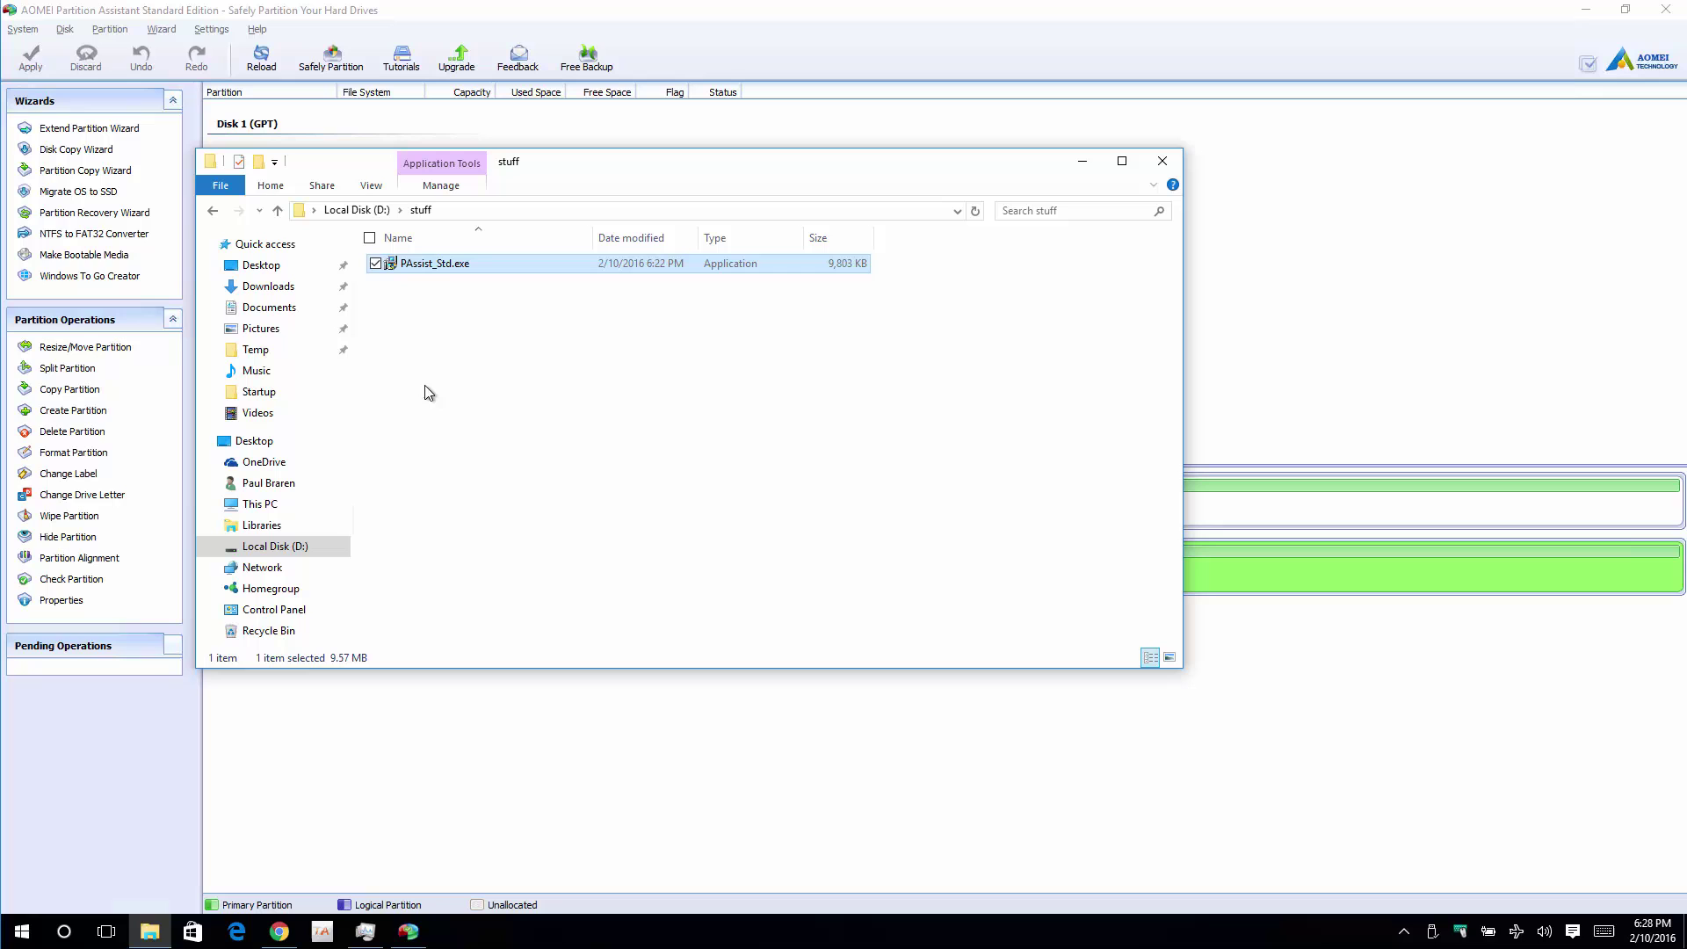
left_click(1082, 160)
Step: Close AOMEI Partition Assistant and switch Chrome to the TinkerTry homepage
left_click(1661, 12)
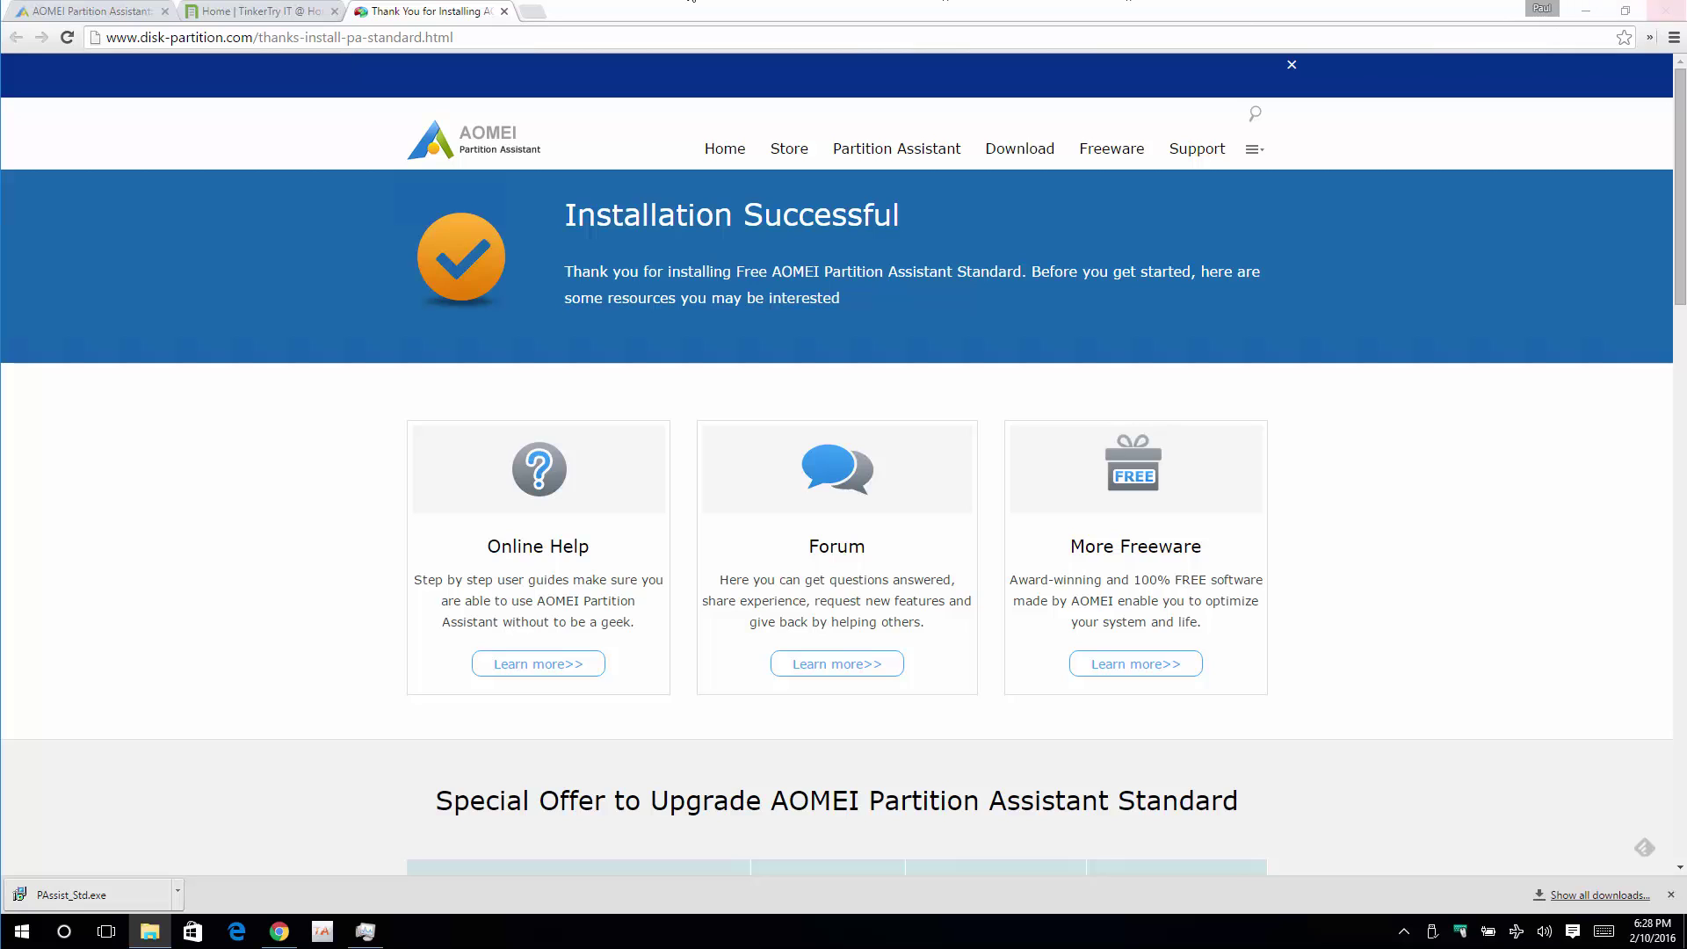
left_click(276, 14)
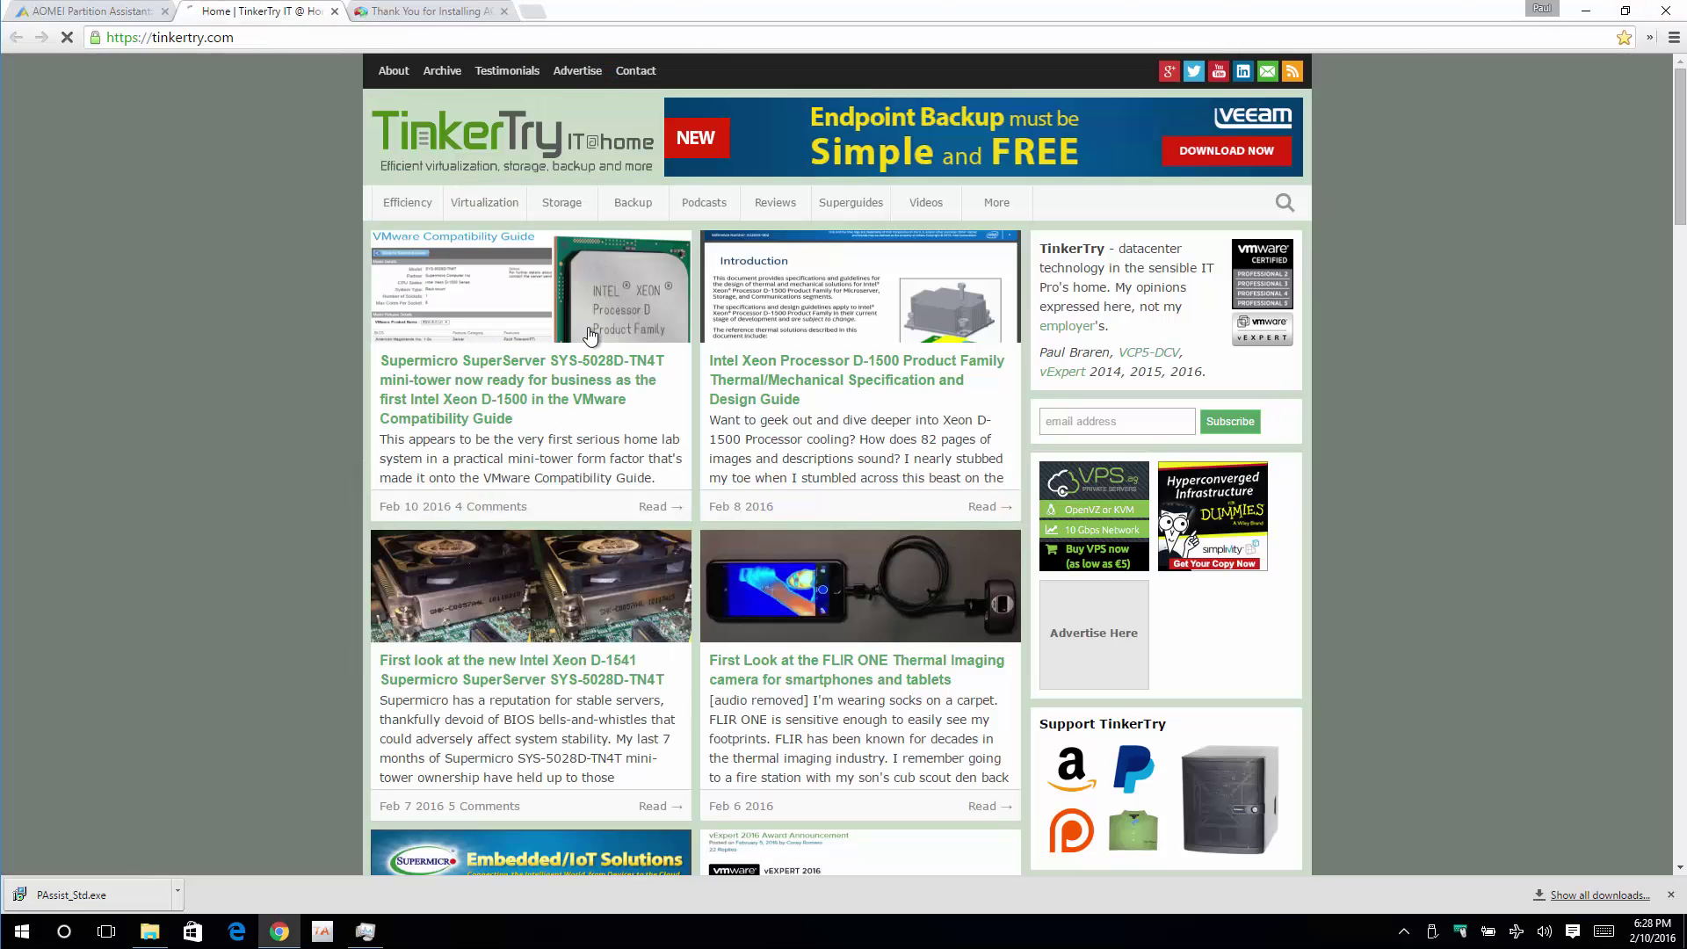